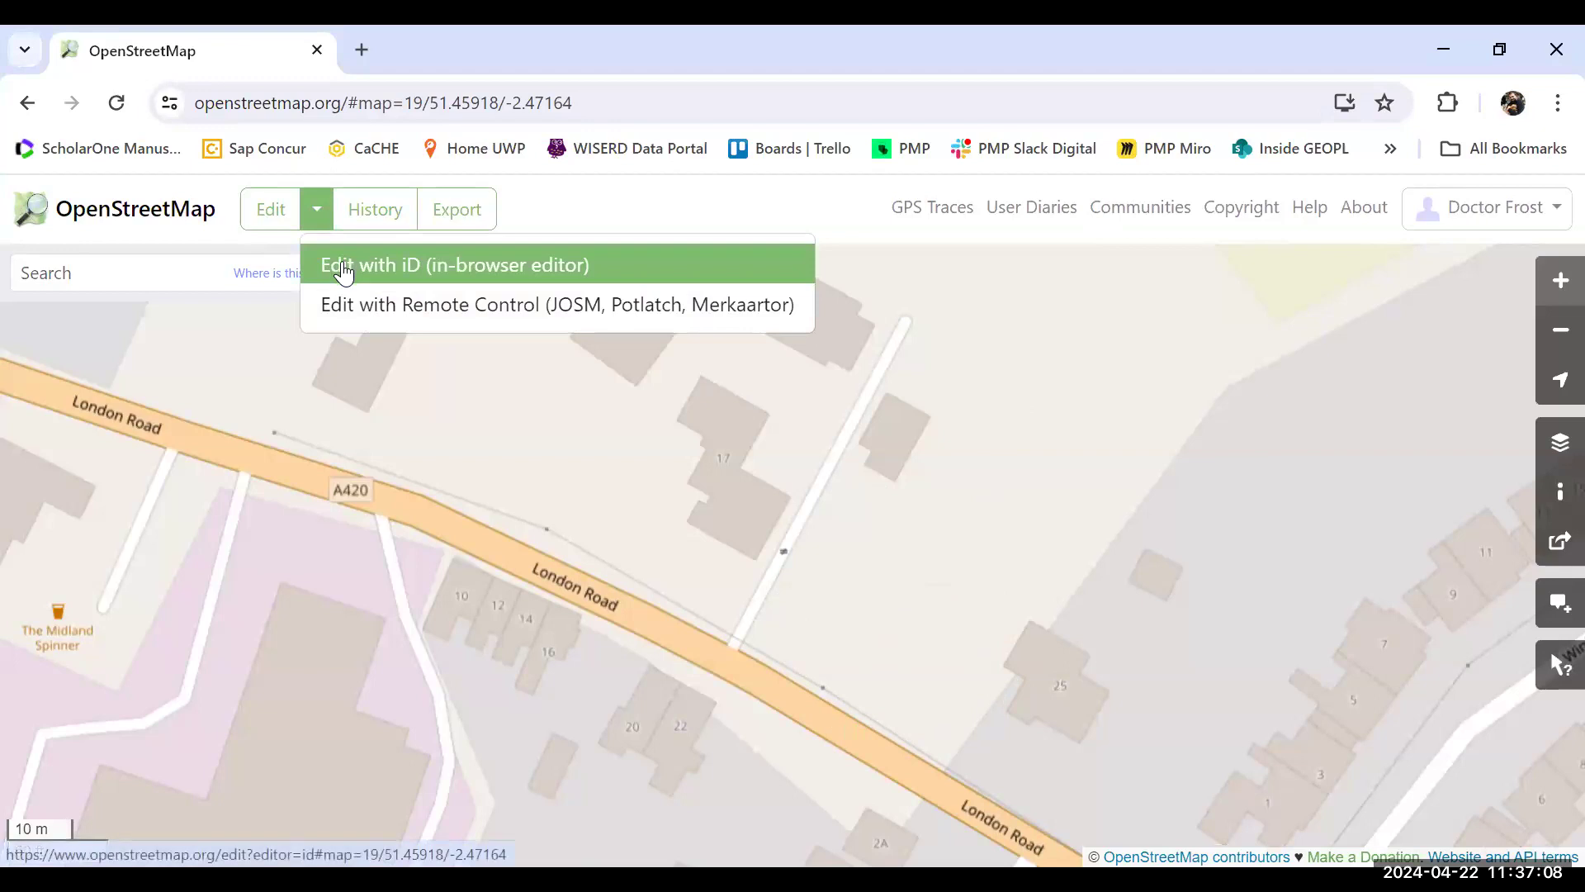
Open the current map area in the in-browser iD editor at the untraced grey-roofed terrace beside the side road.
click(344, 273)
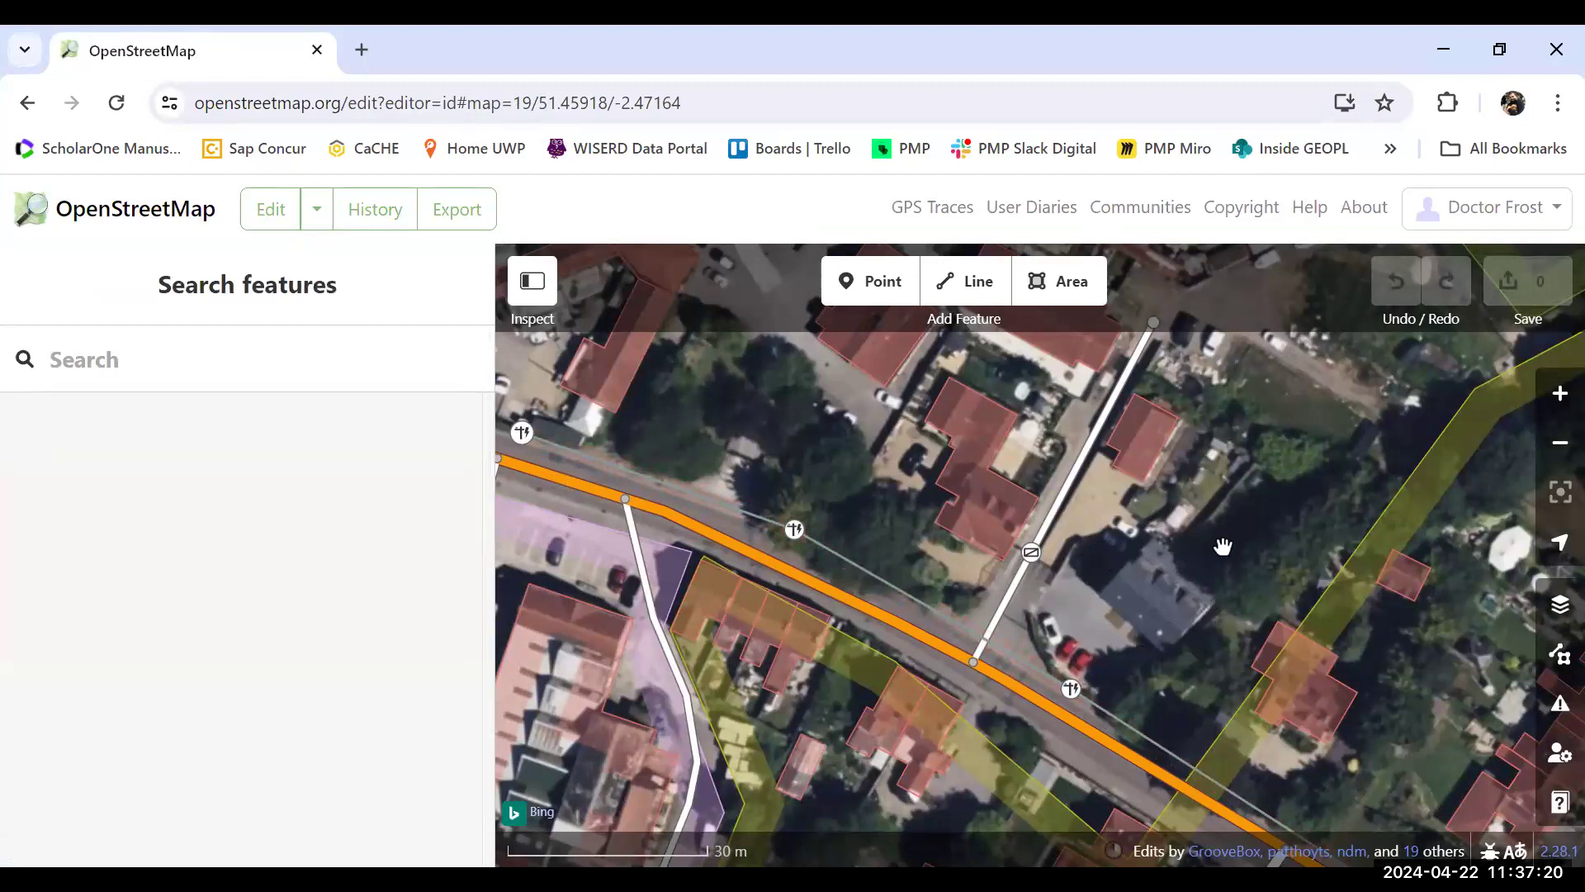
click(1558, 405)
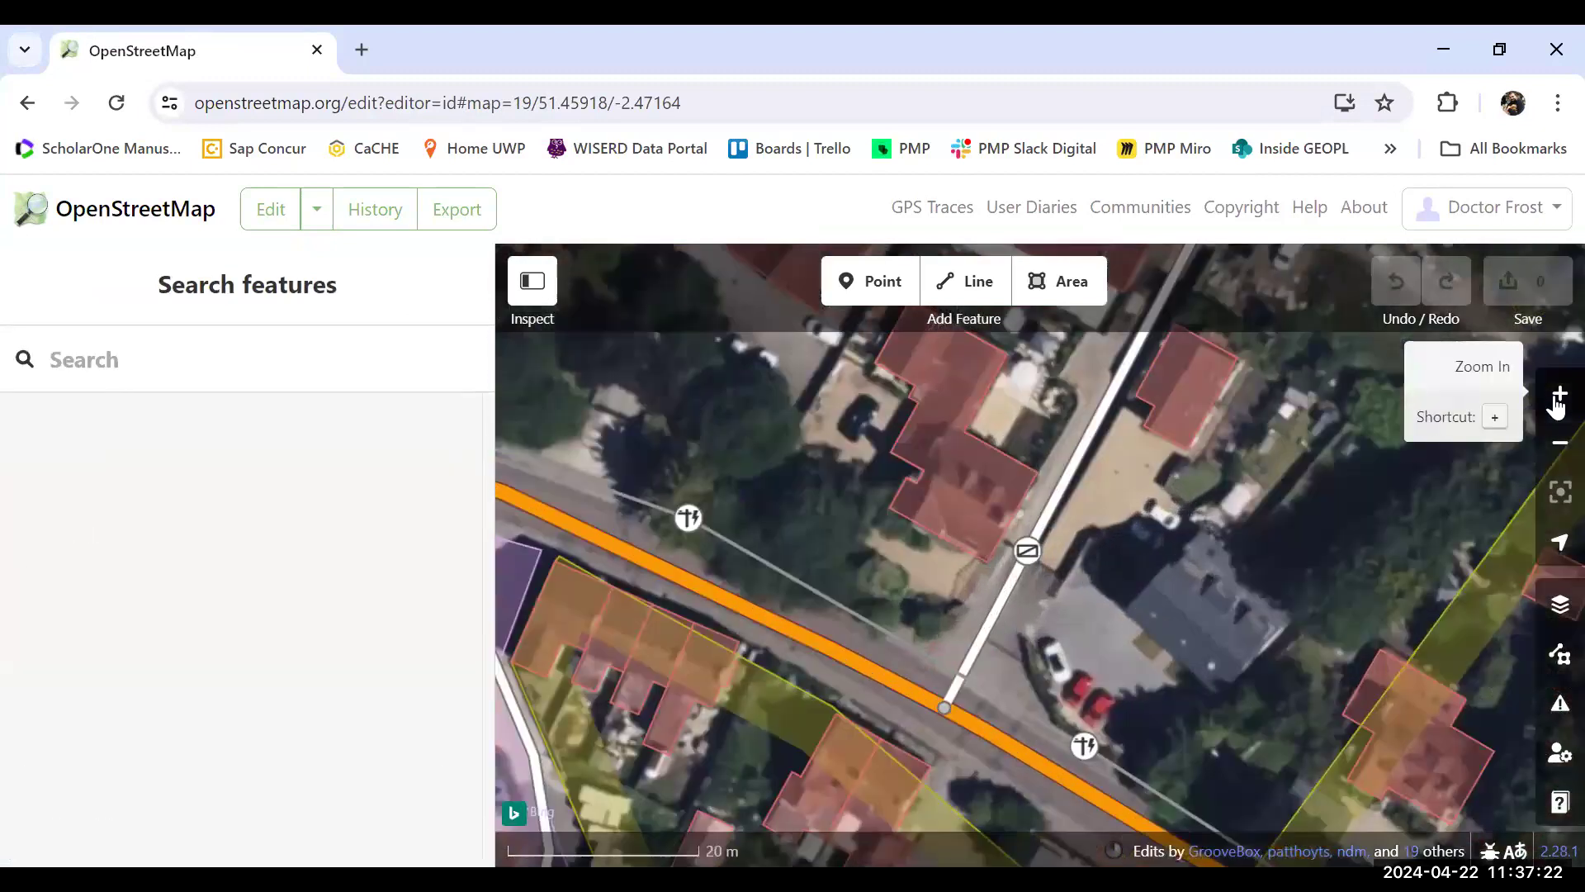
drag(1054, 624, 688, 605)
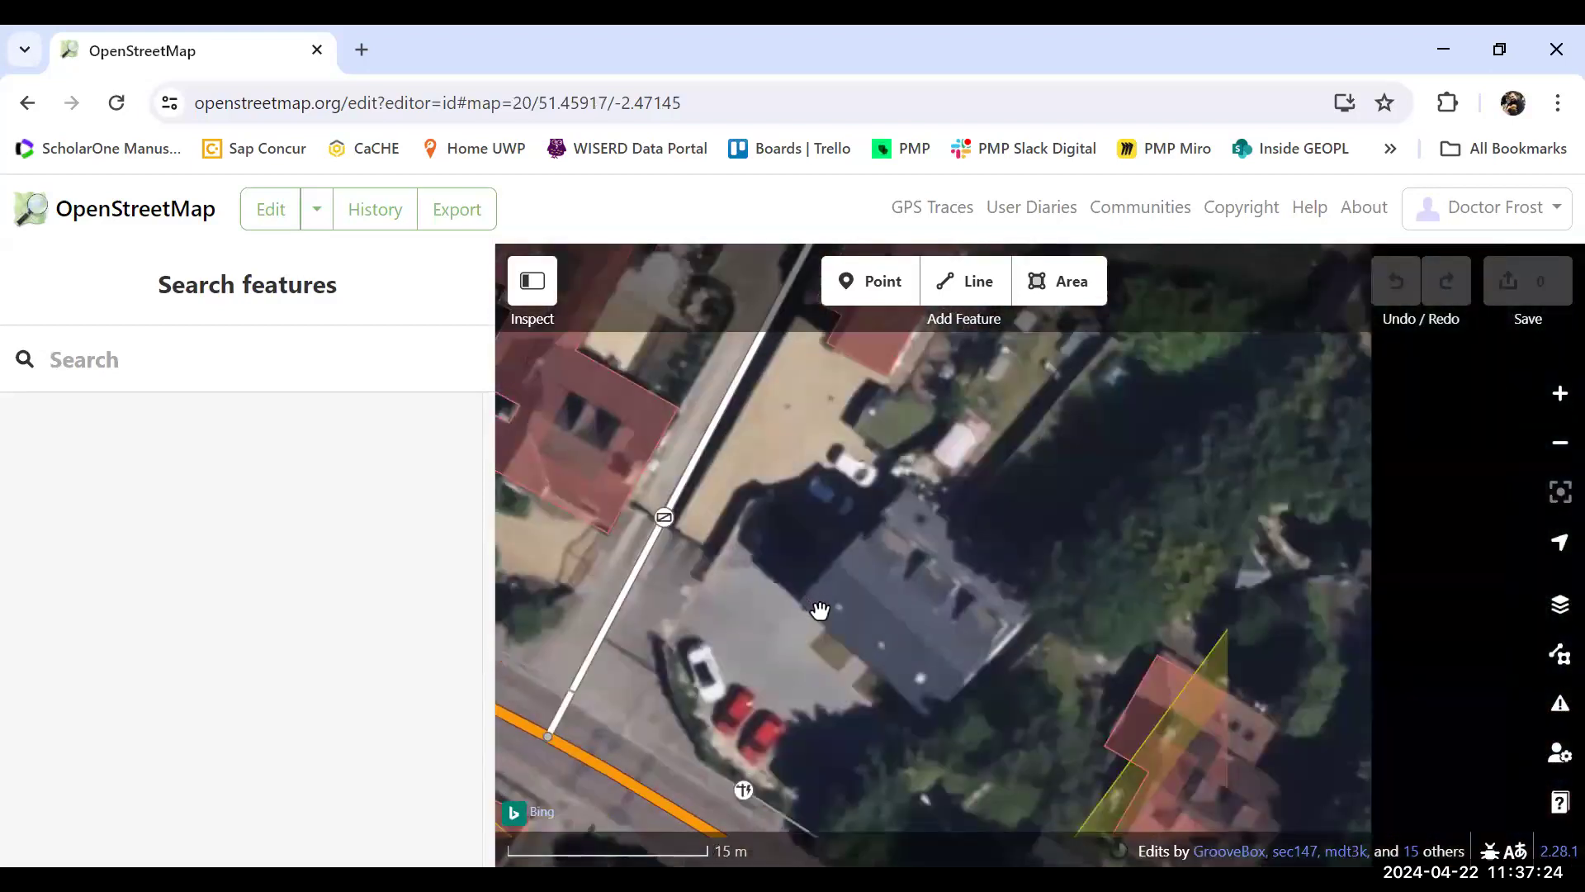
click(1557, 392)
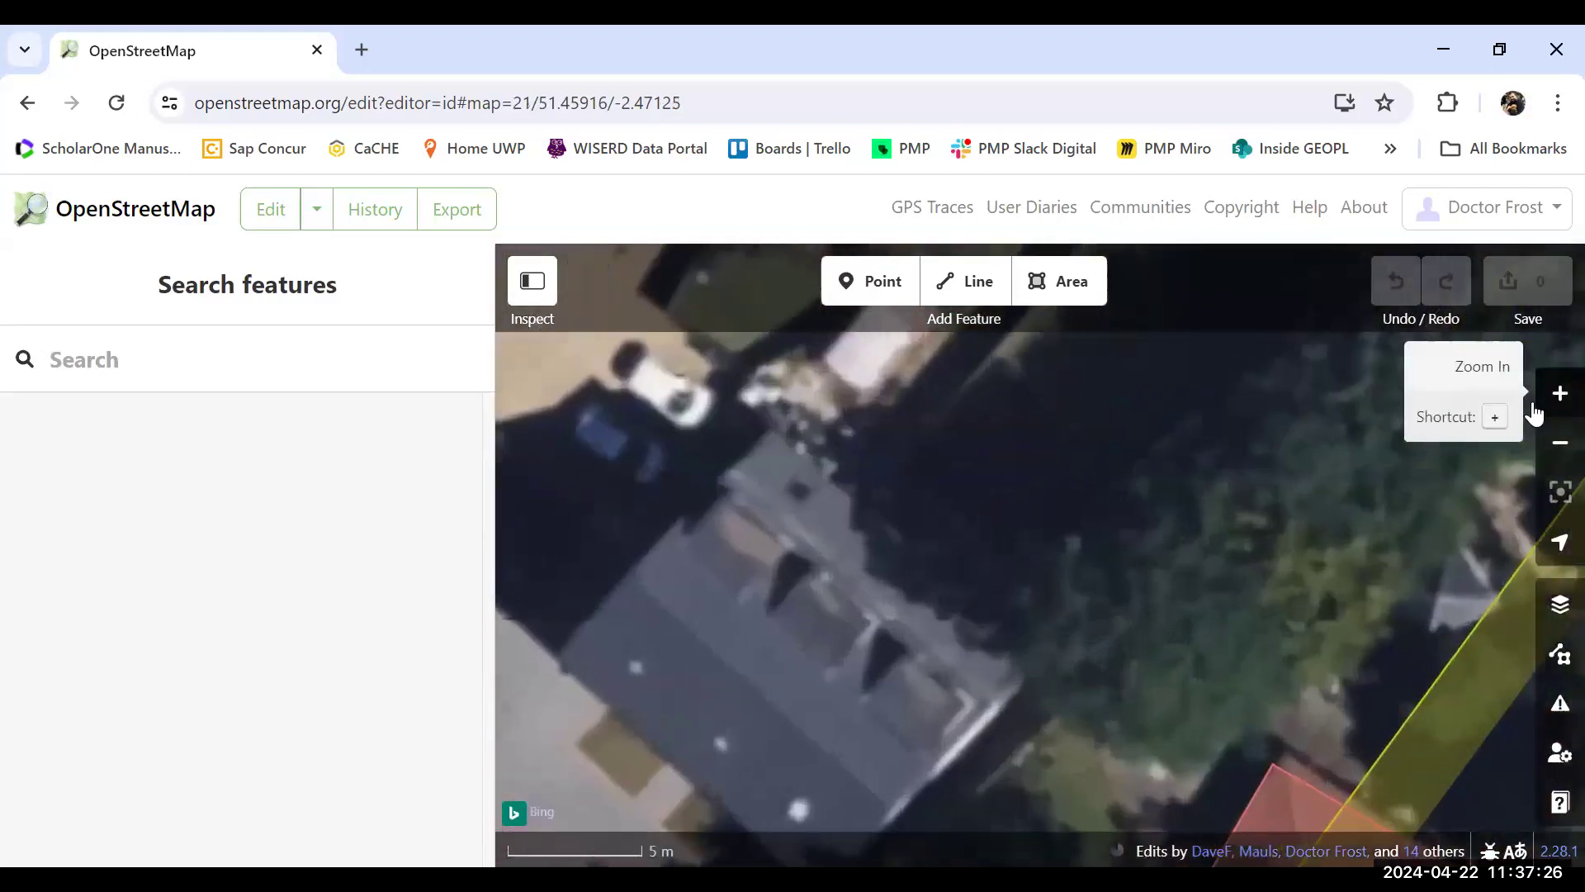
mouse_move(891, 600)
mouse_down()
mouse_move(974, 551)
mouse_move(976, 580)
mouse_move(884, 609)
mouse_move(874, 591)
mouse_up()
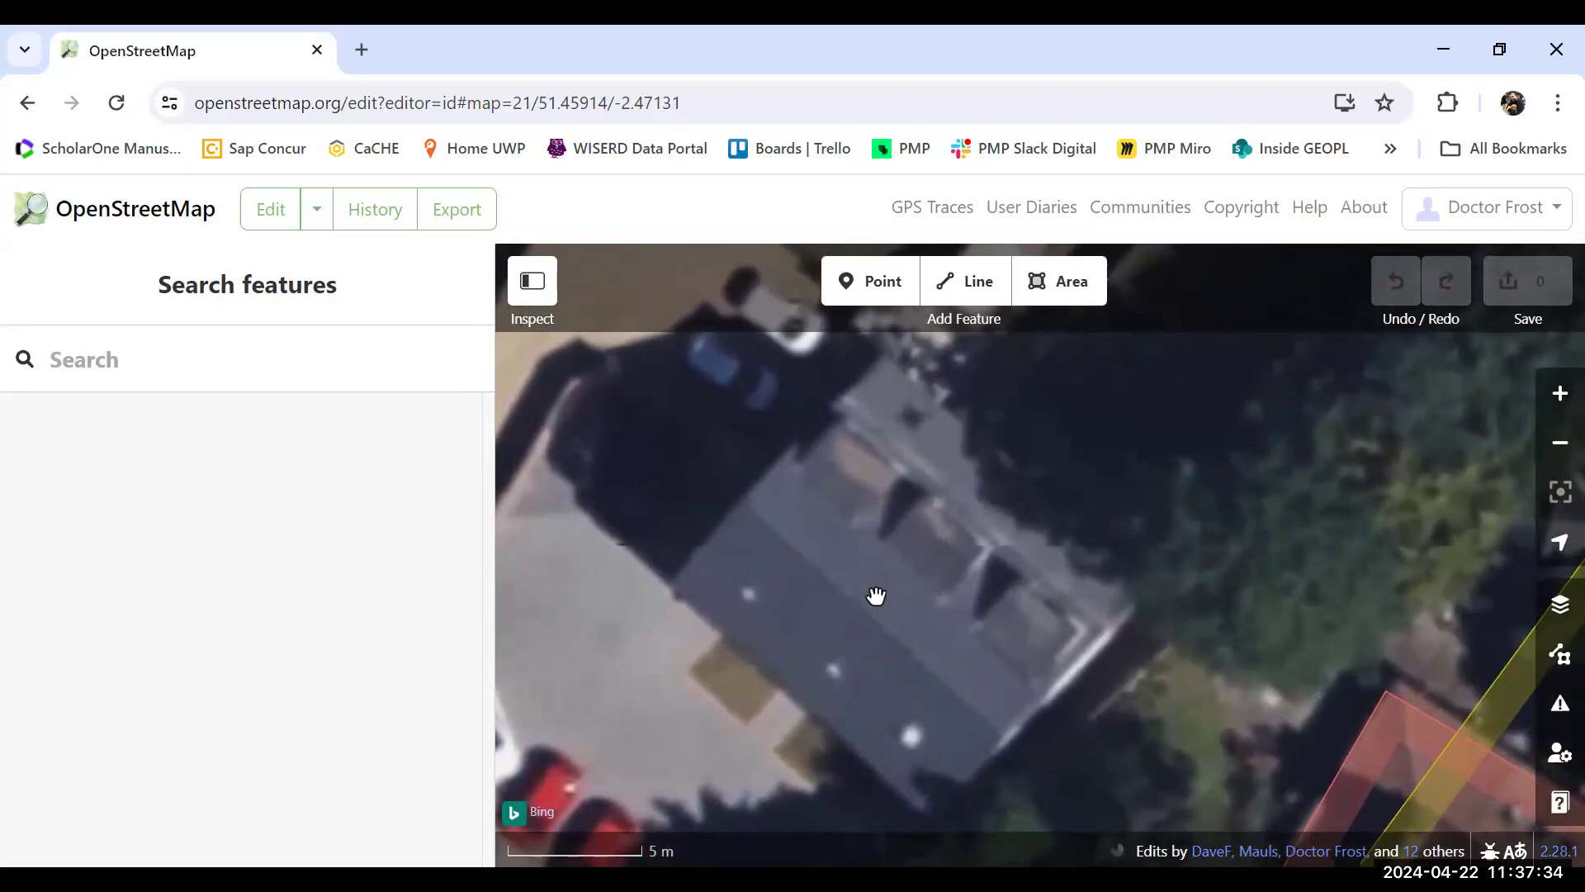
Trace the northwestern end house of the grey-roofed terrace as a closed four-cornered area.
click(1066, 297)
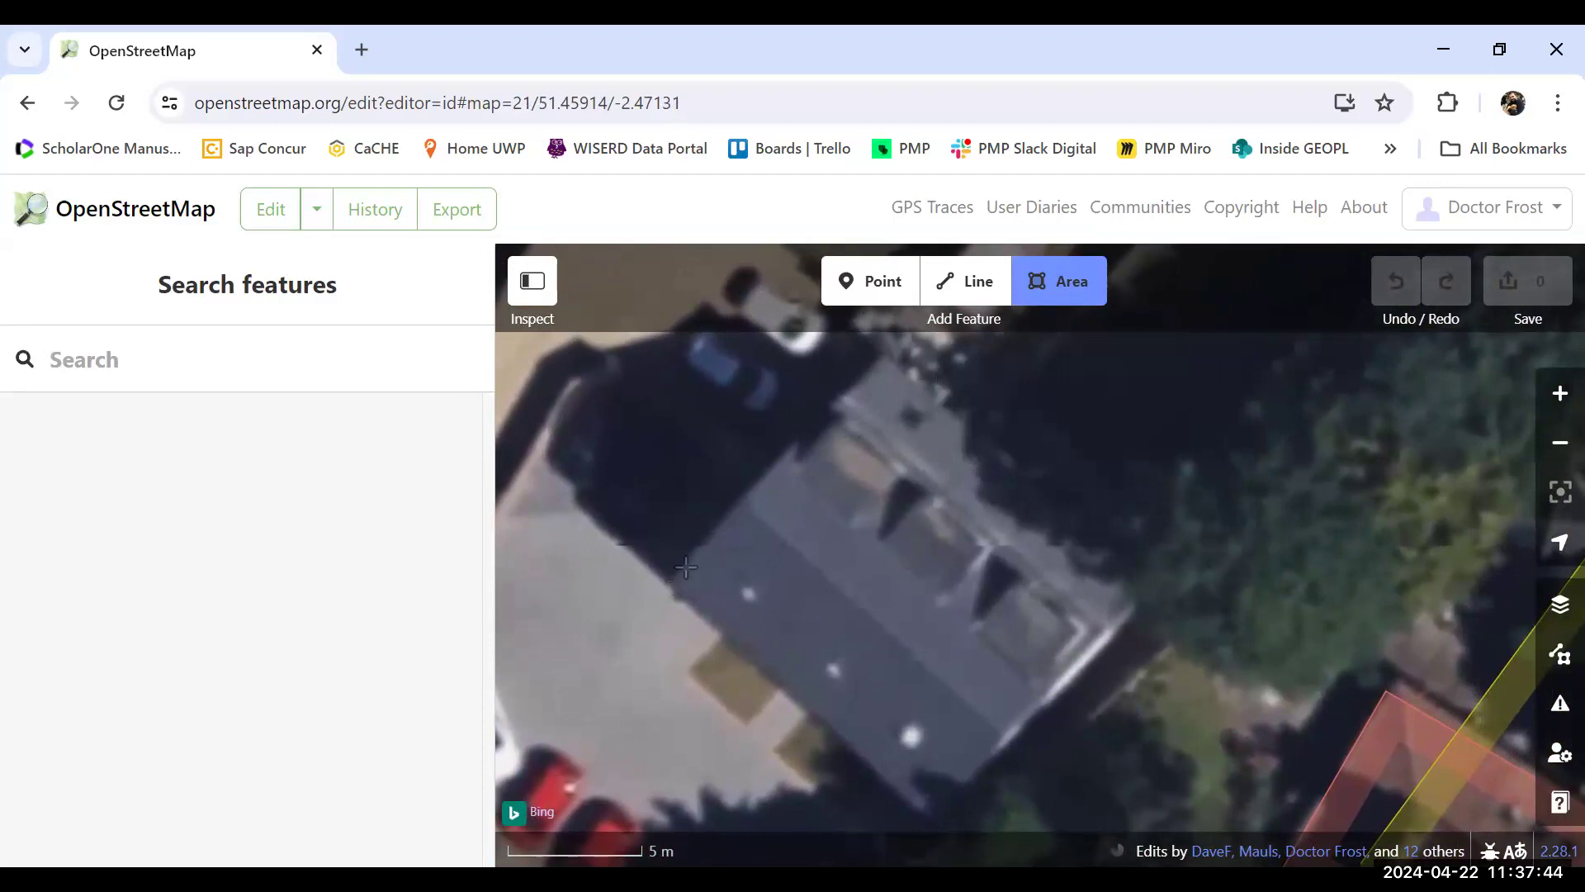
click(883, 359)
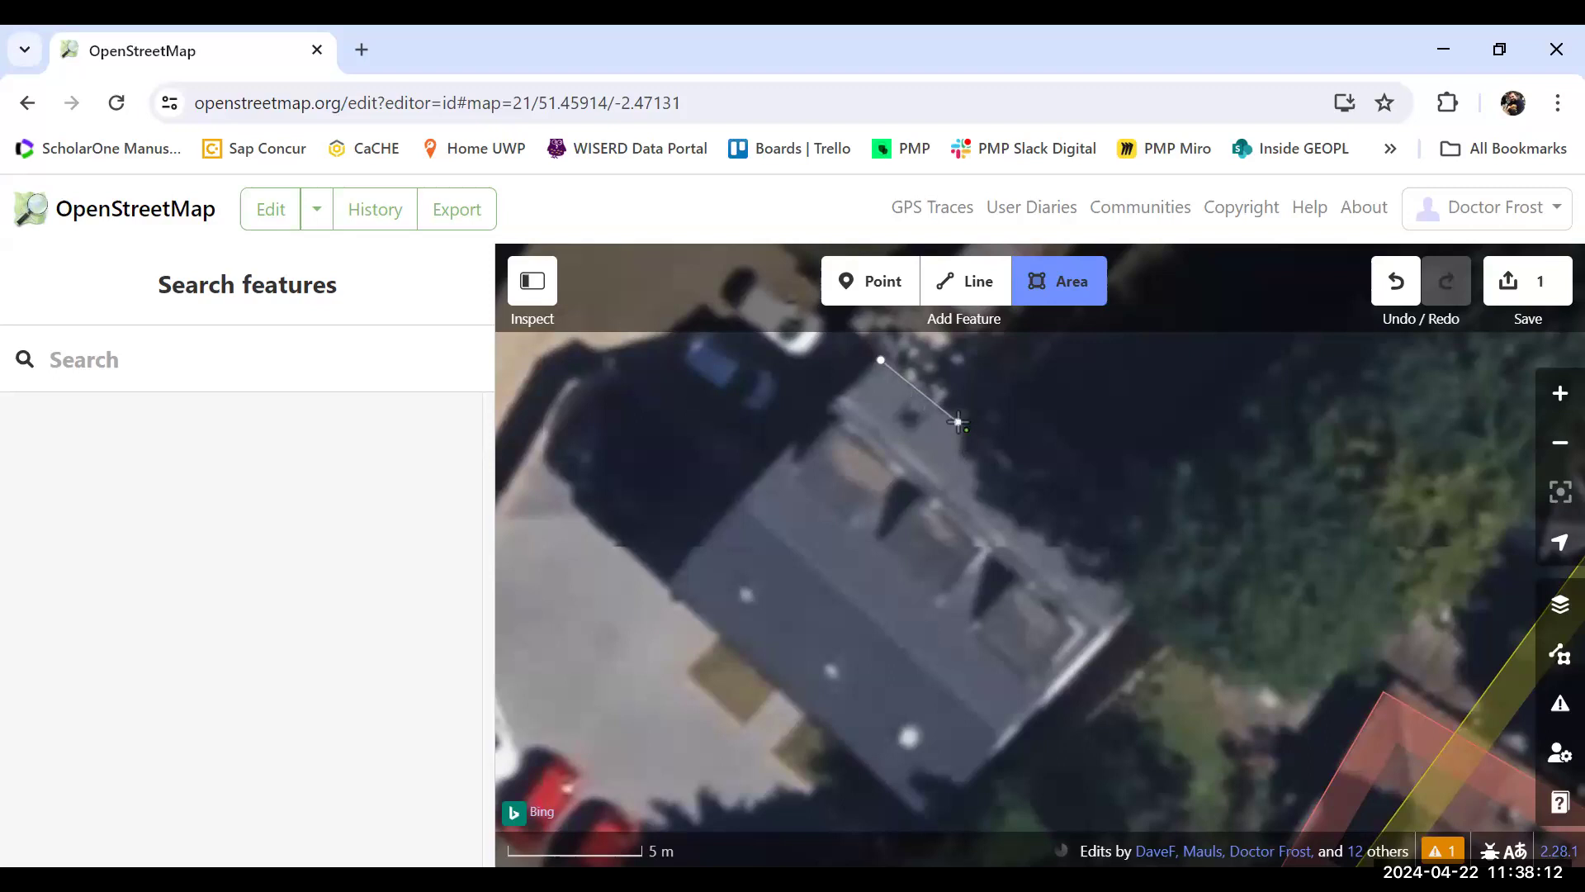
click(957, 423)
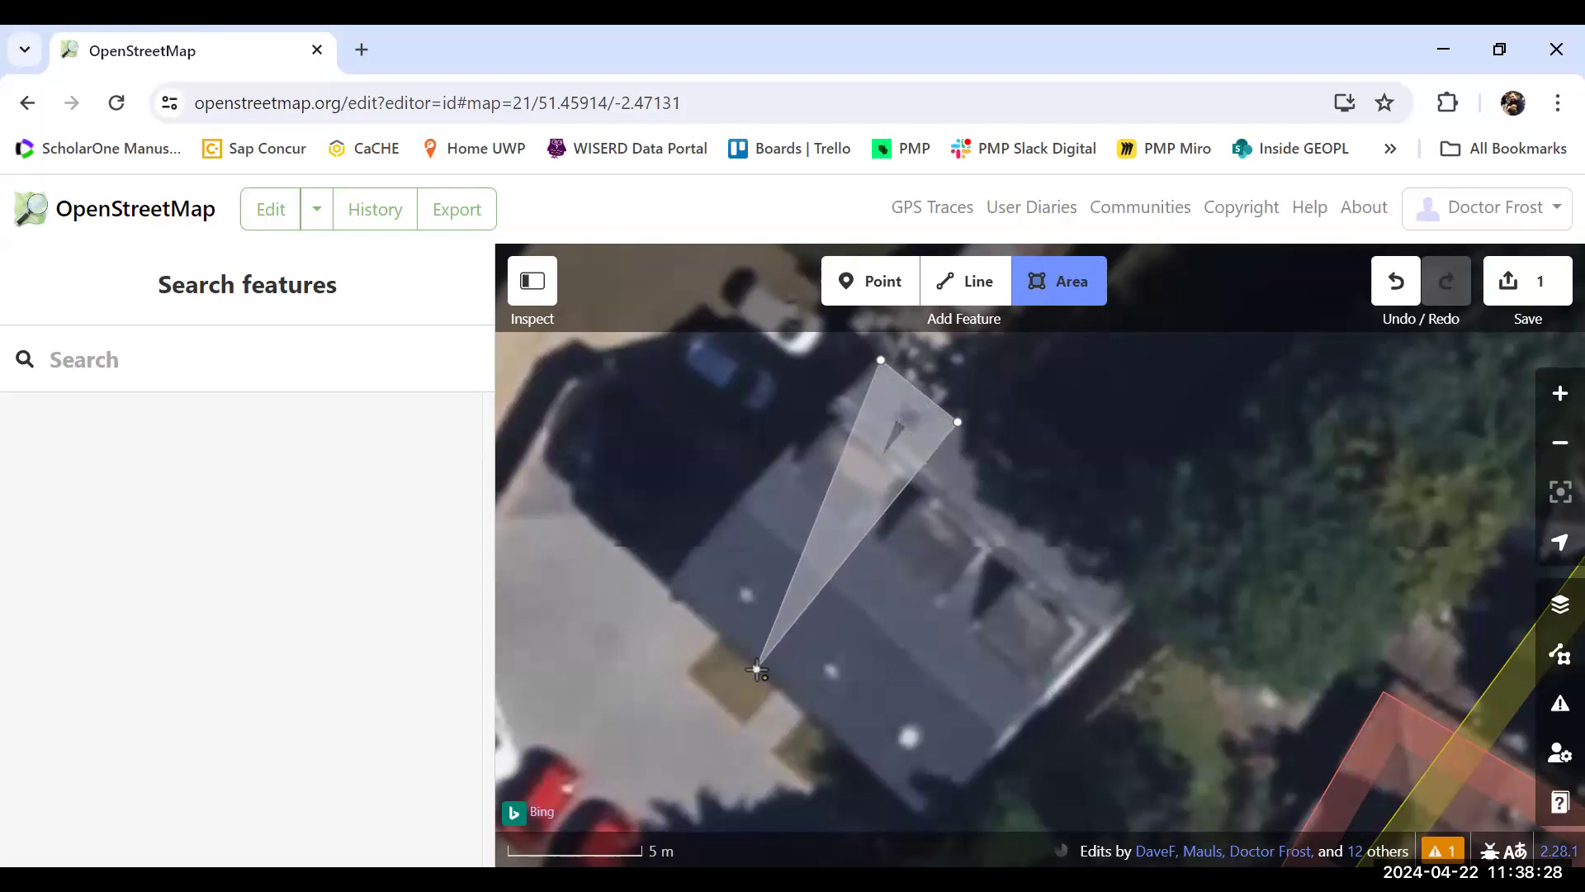
click(757, 669)
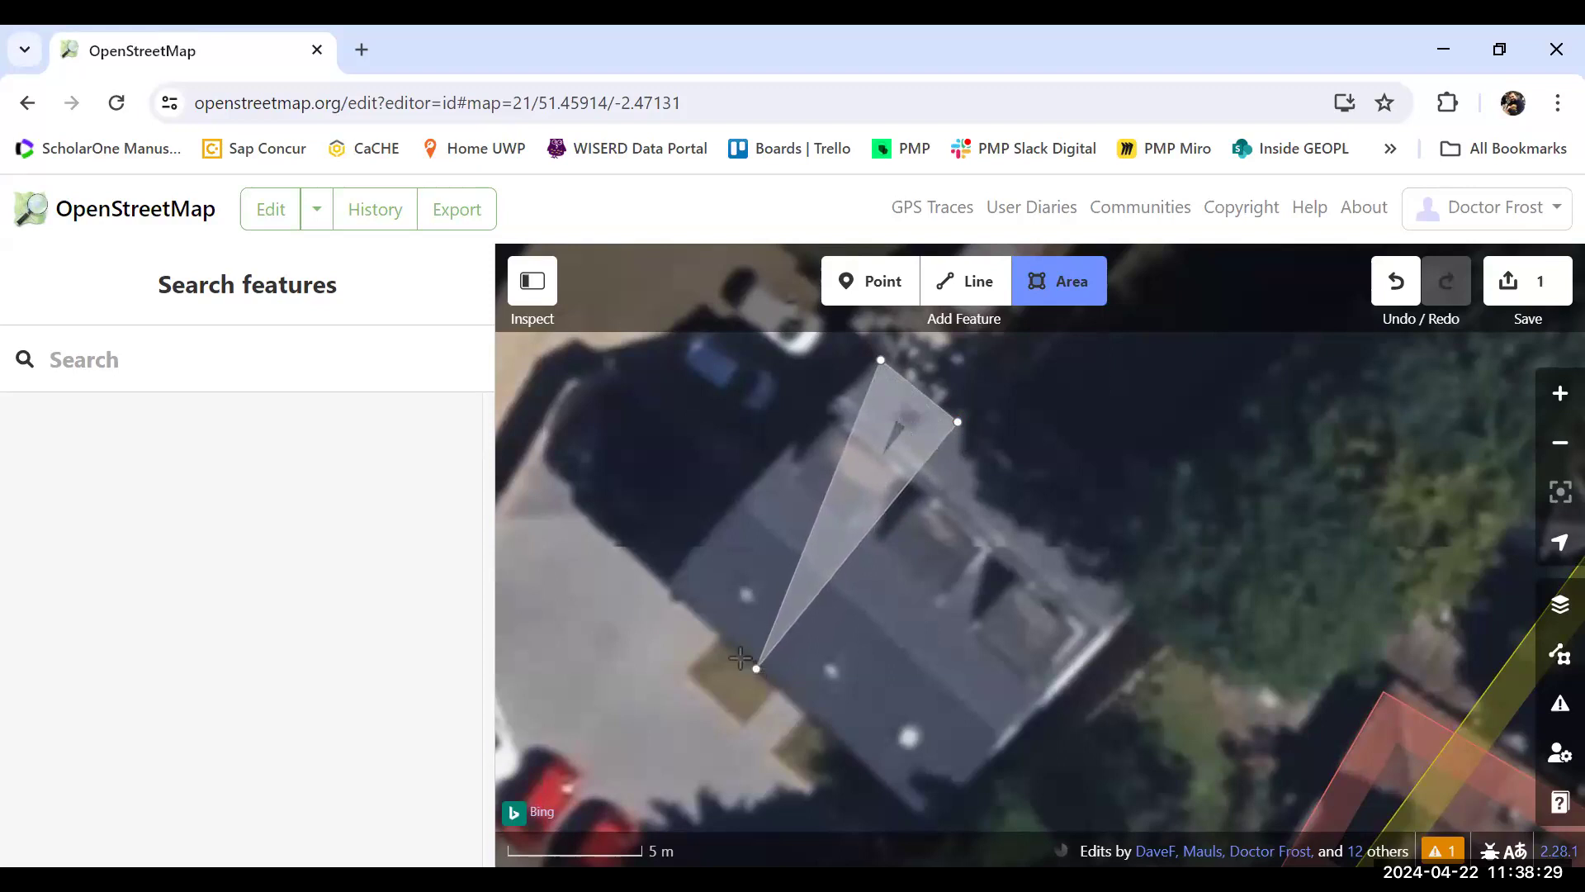
double_click(663, 583)
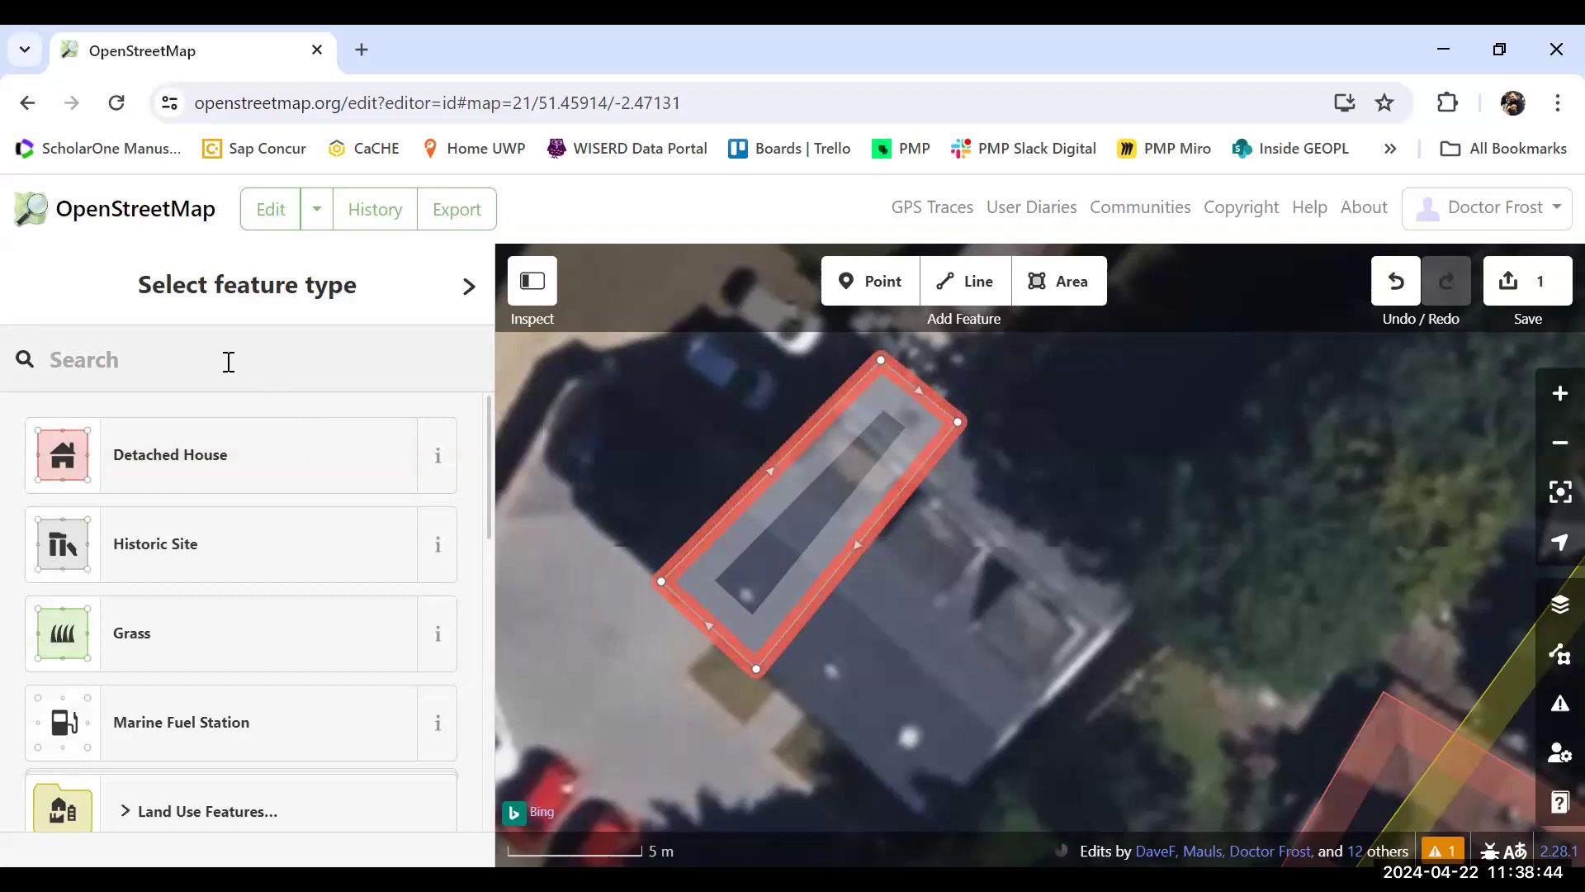
Classify the traced area as a Terraced house and set its number of levels to 2.
text(terr)
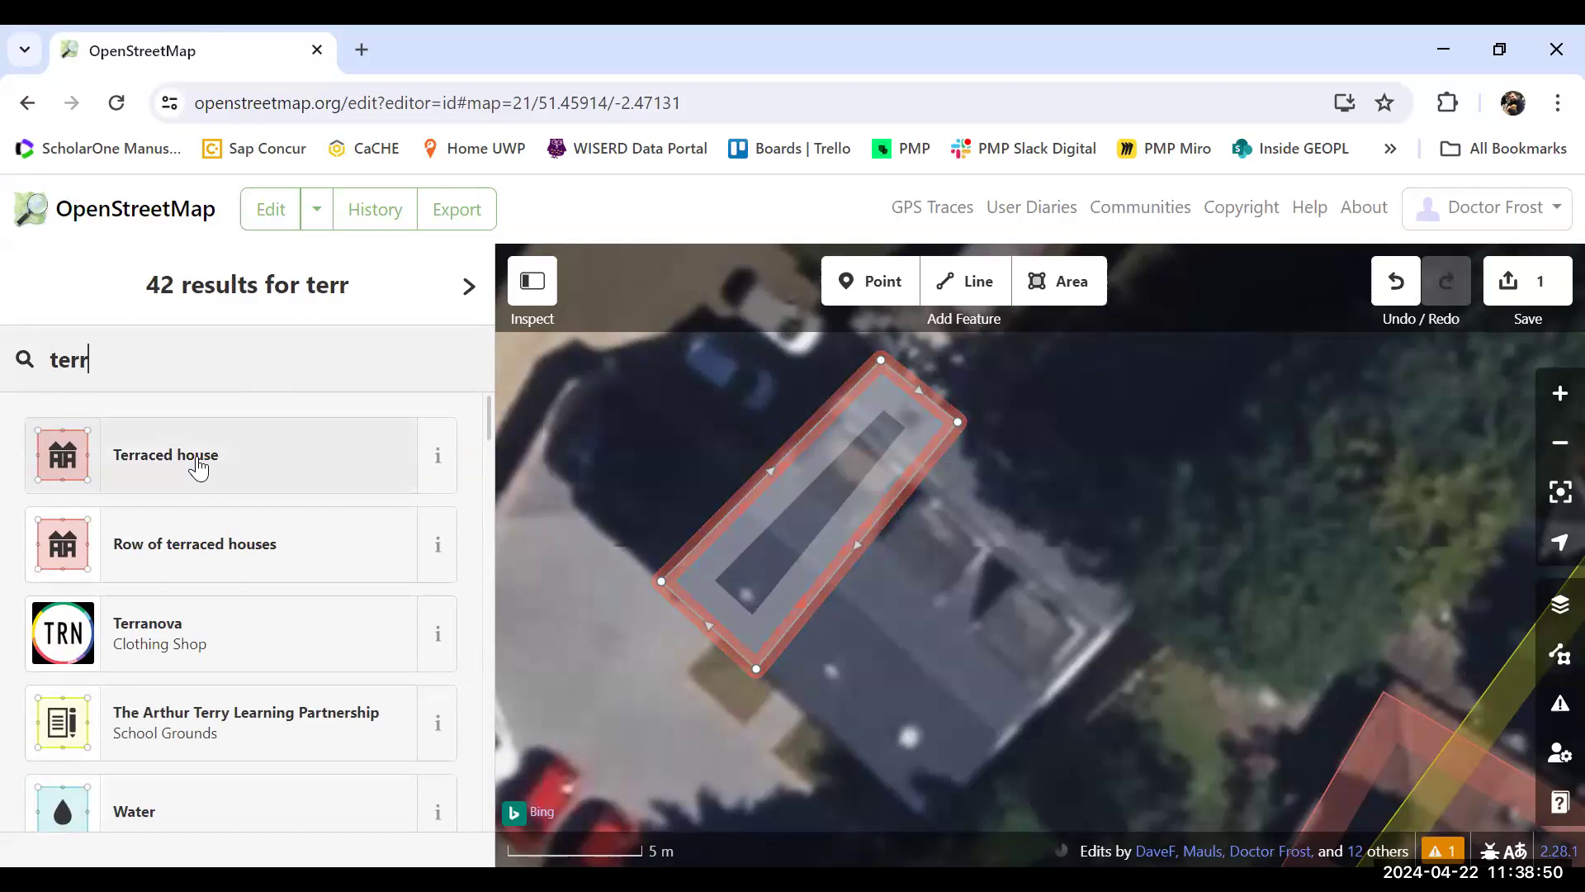
click(199, 467)
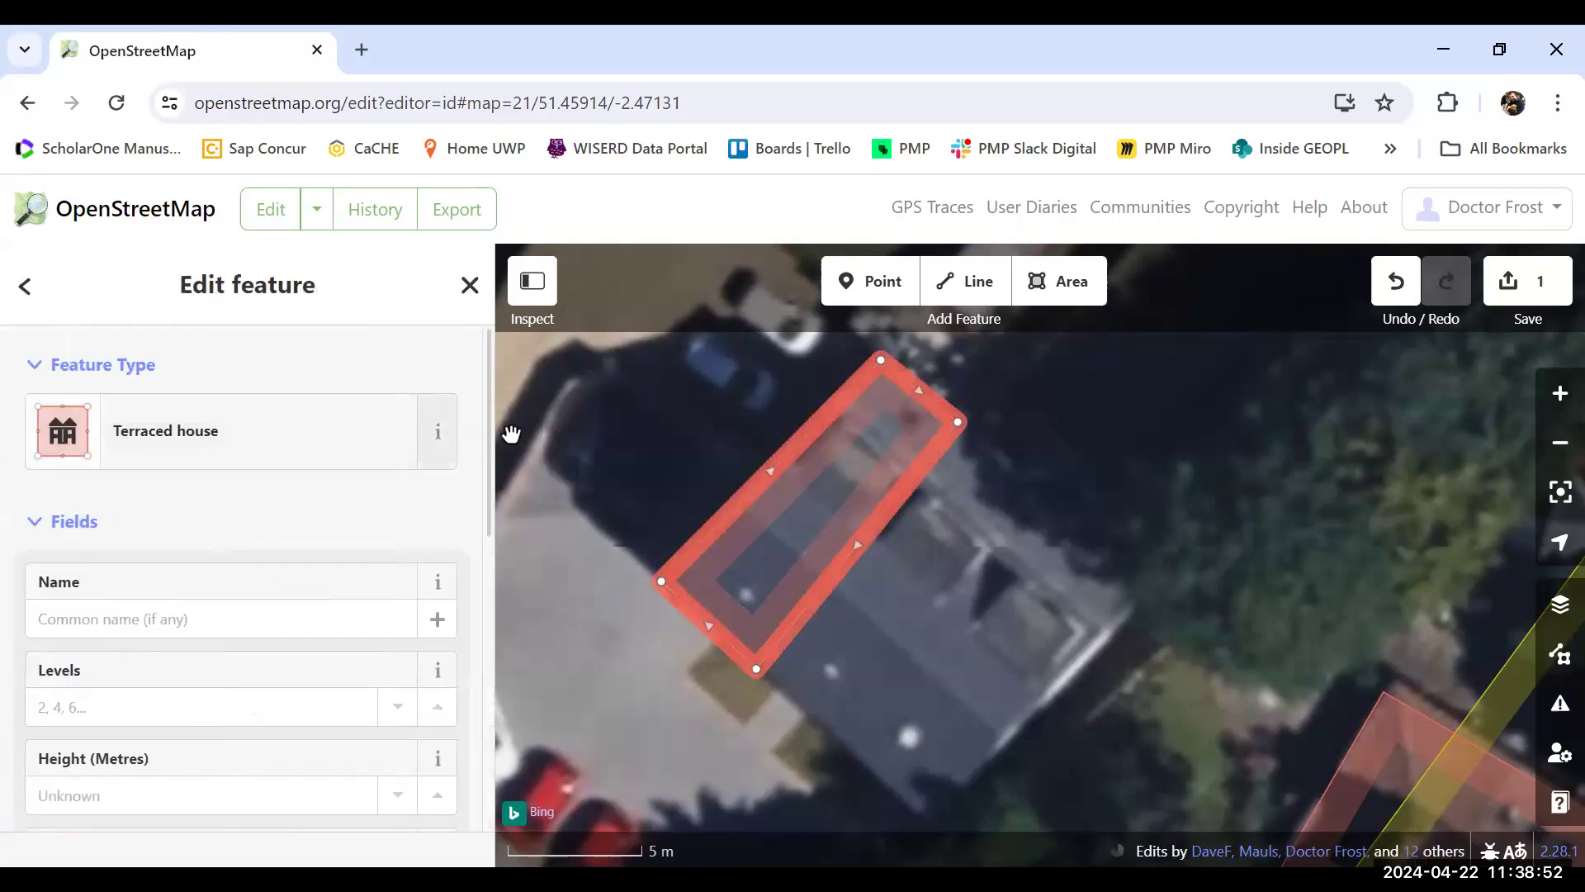
scroll(486, 420, down, 1)
scroll(487, 462, down, 3)
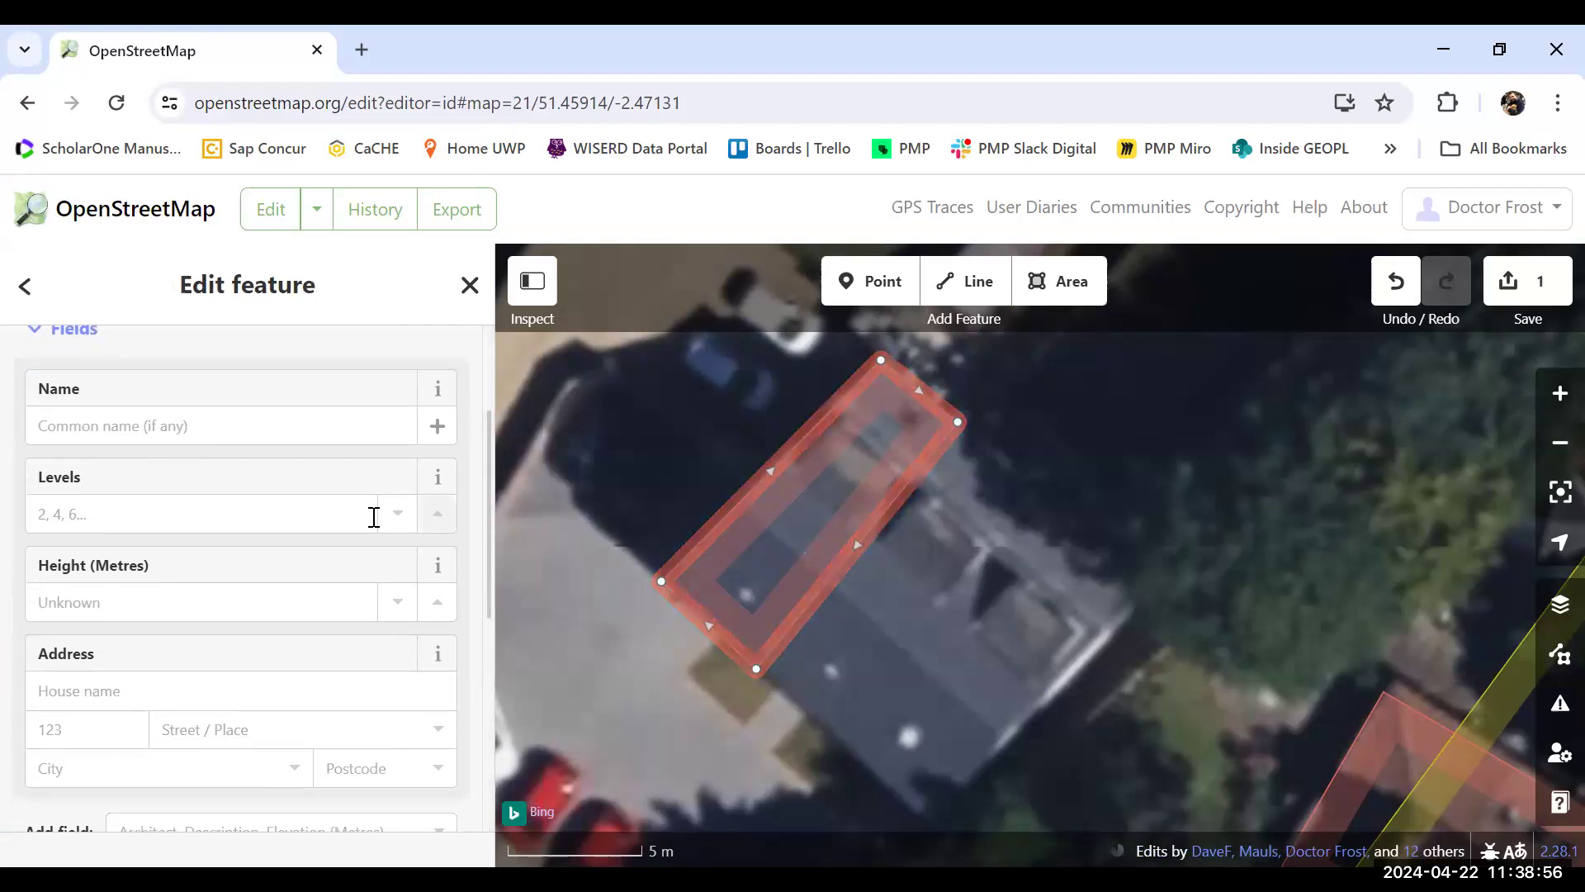
click(440, 481)
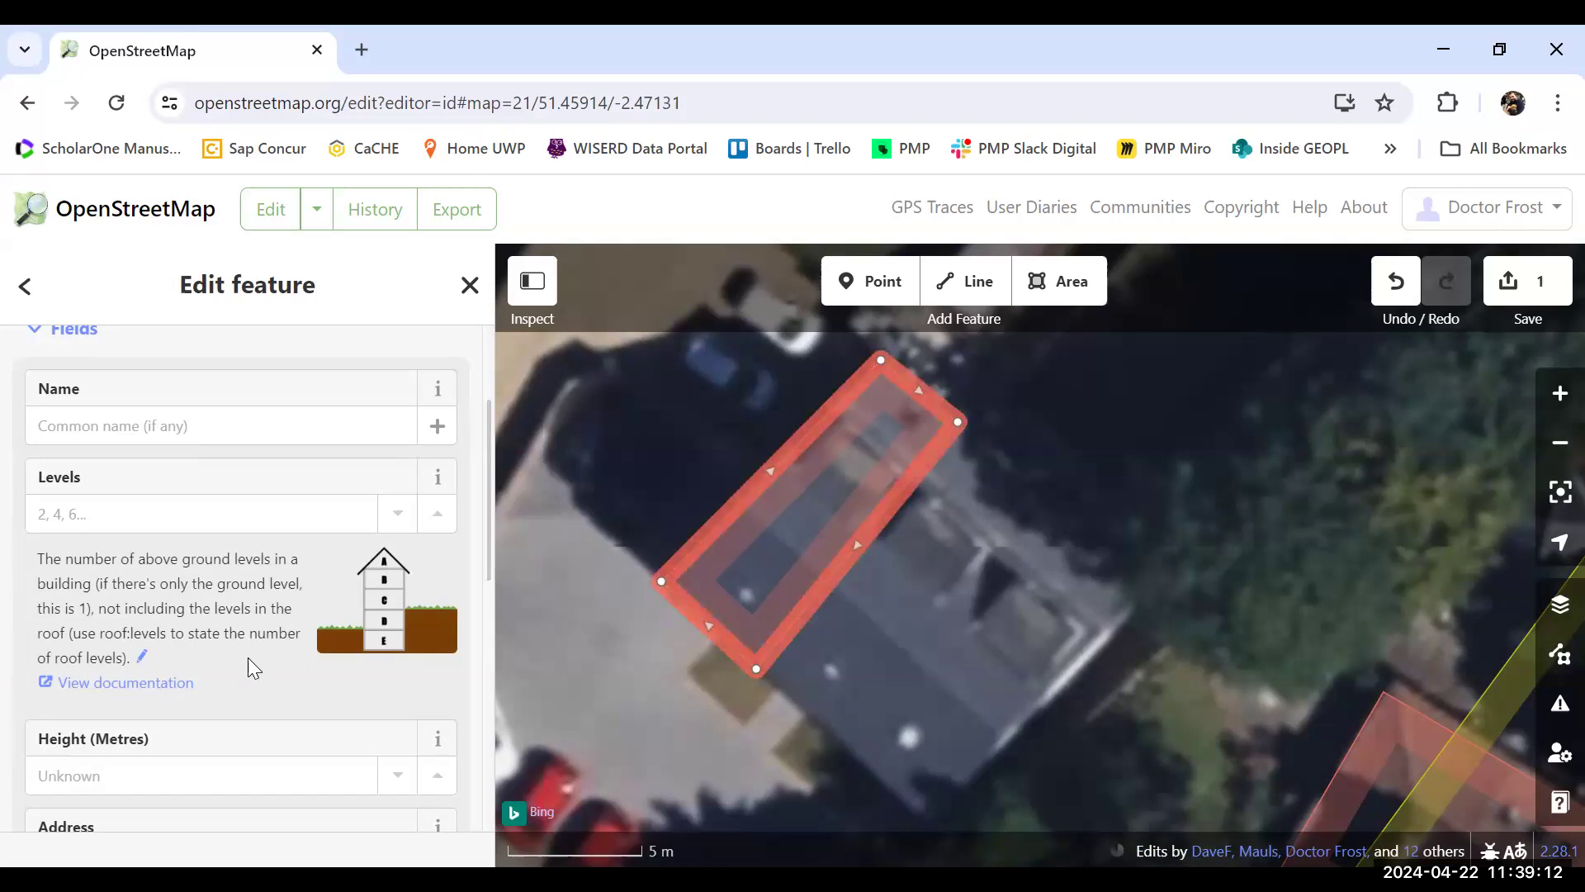
click(439, 485)
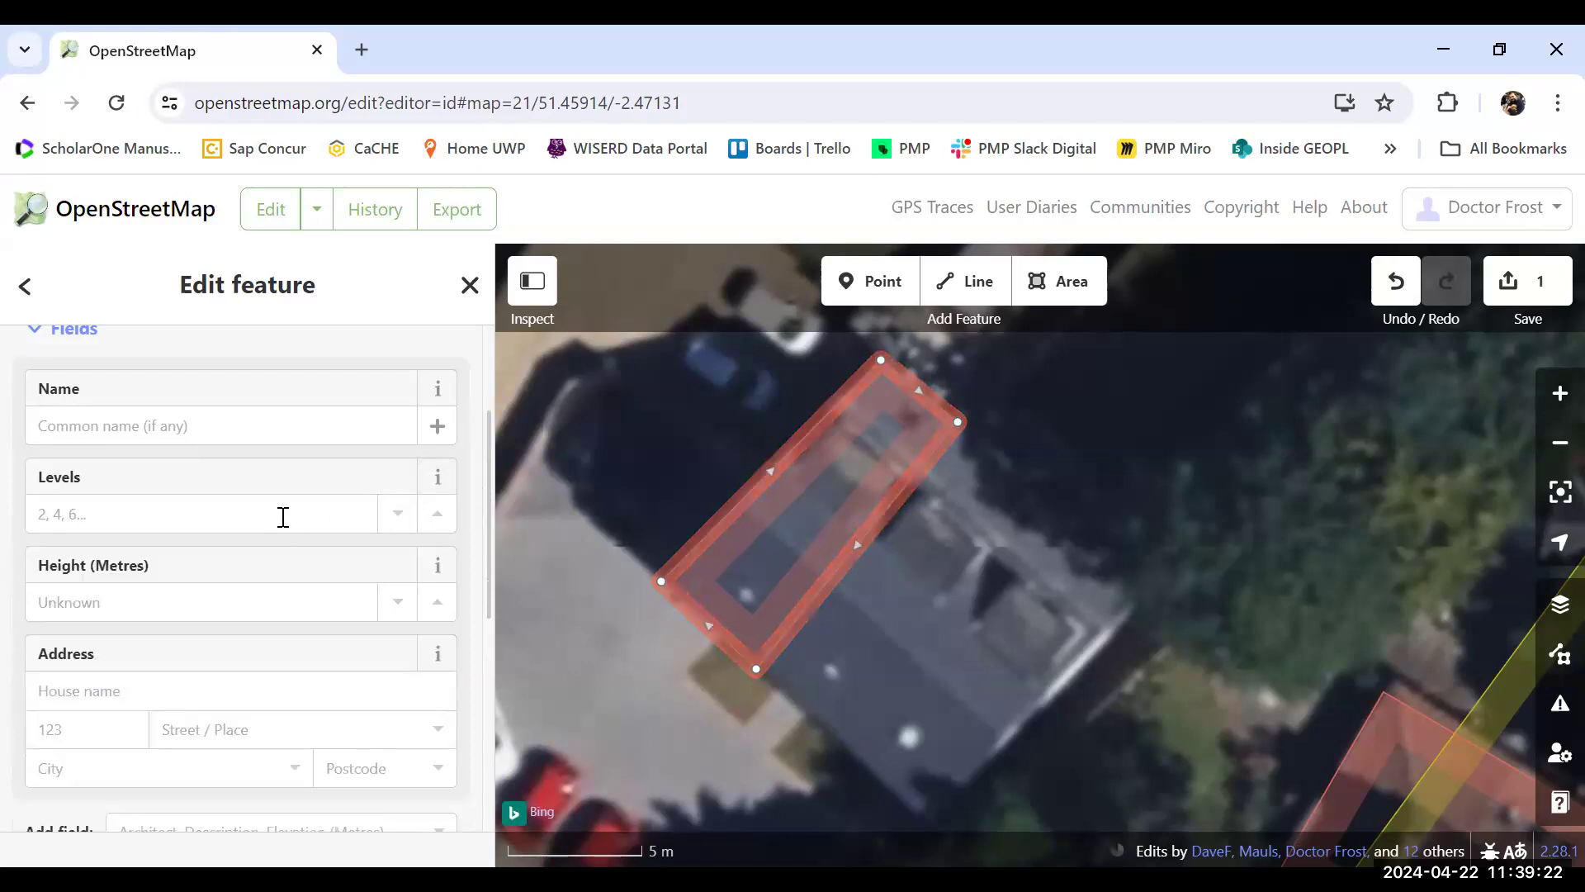
click(283, 517)
text(2)
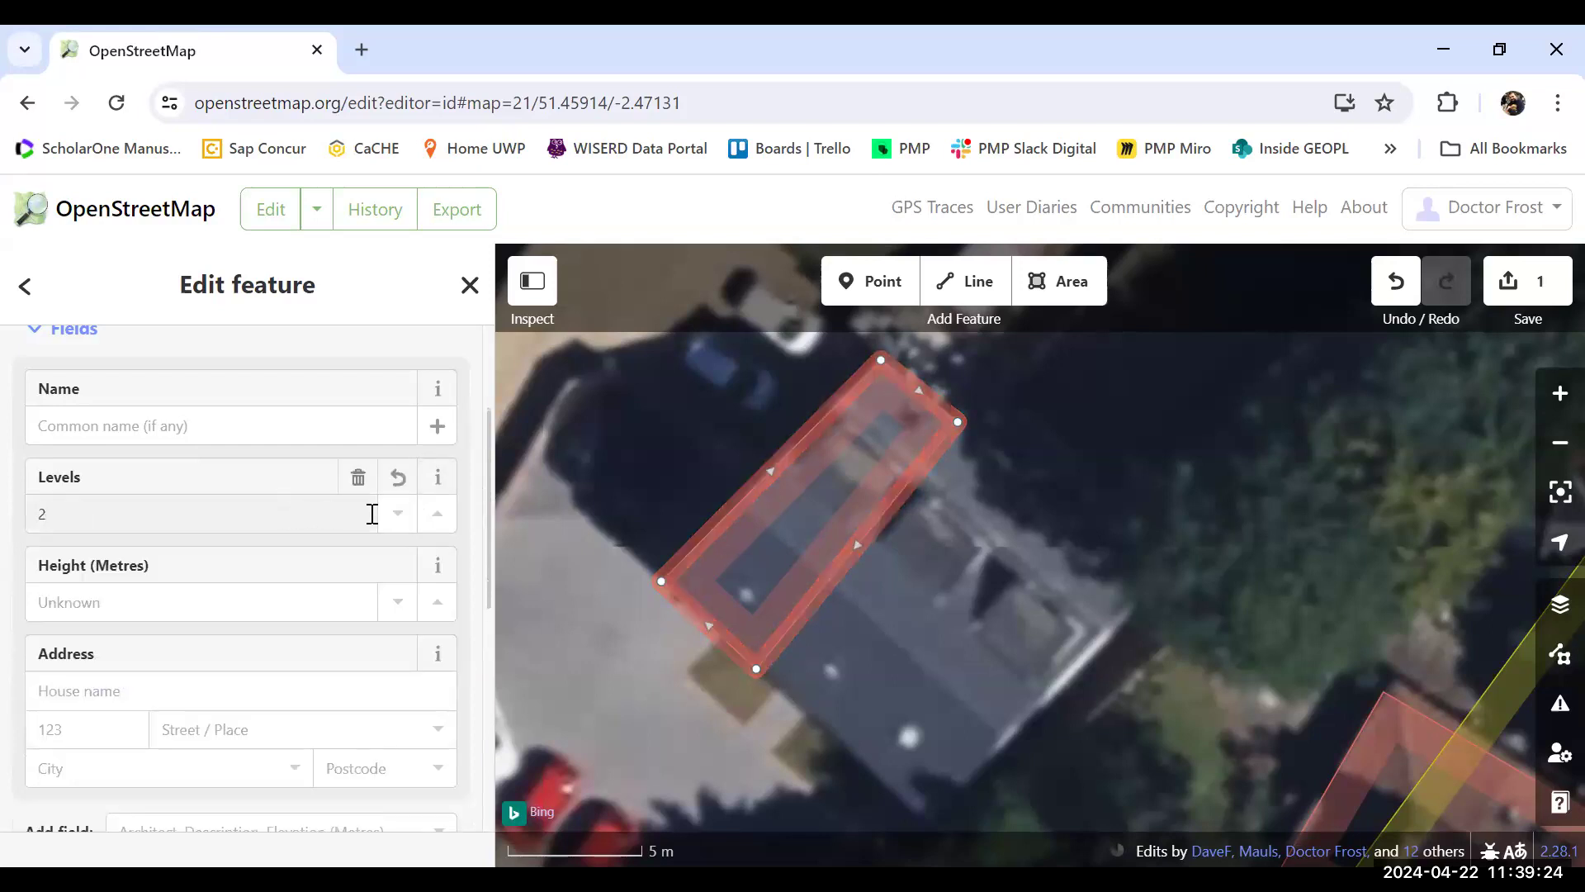
Fill in the house number, street and city in the terraced house's address.
drag(487, 512, 484, 578)
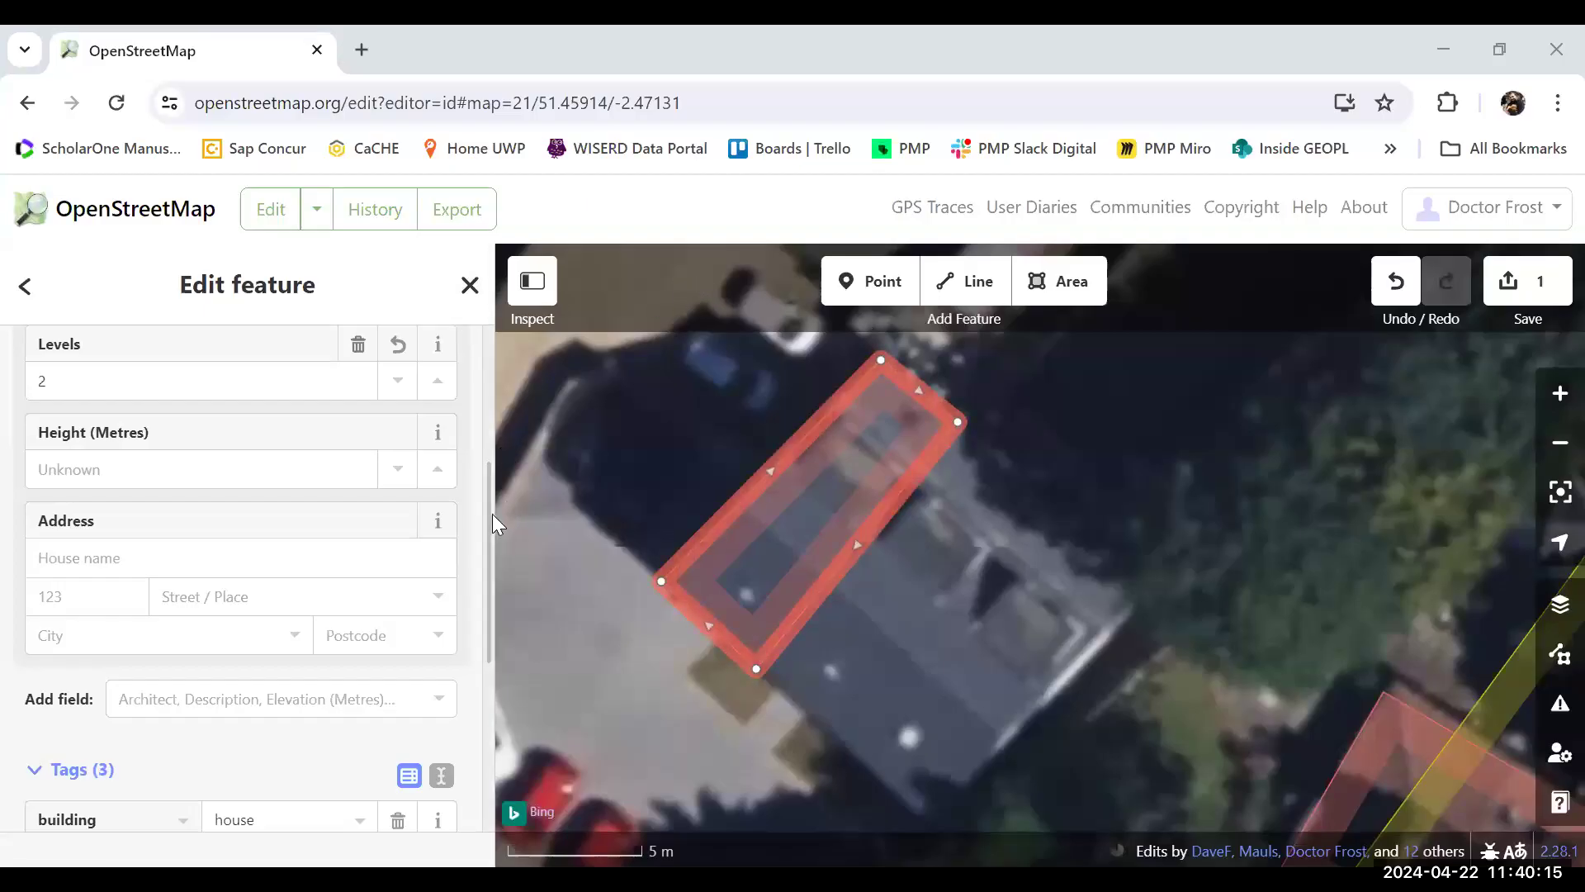
drag(492, 513, 487, 544)
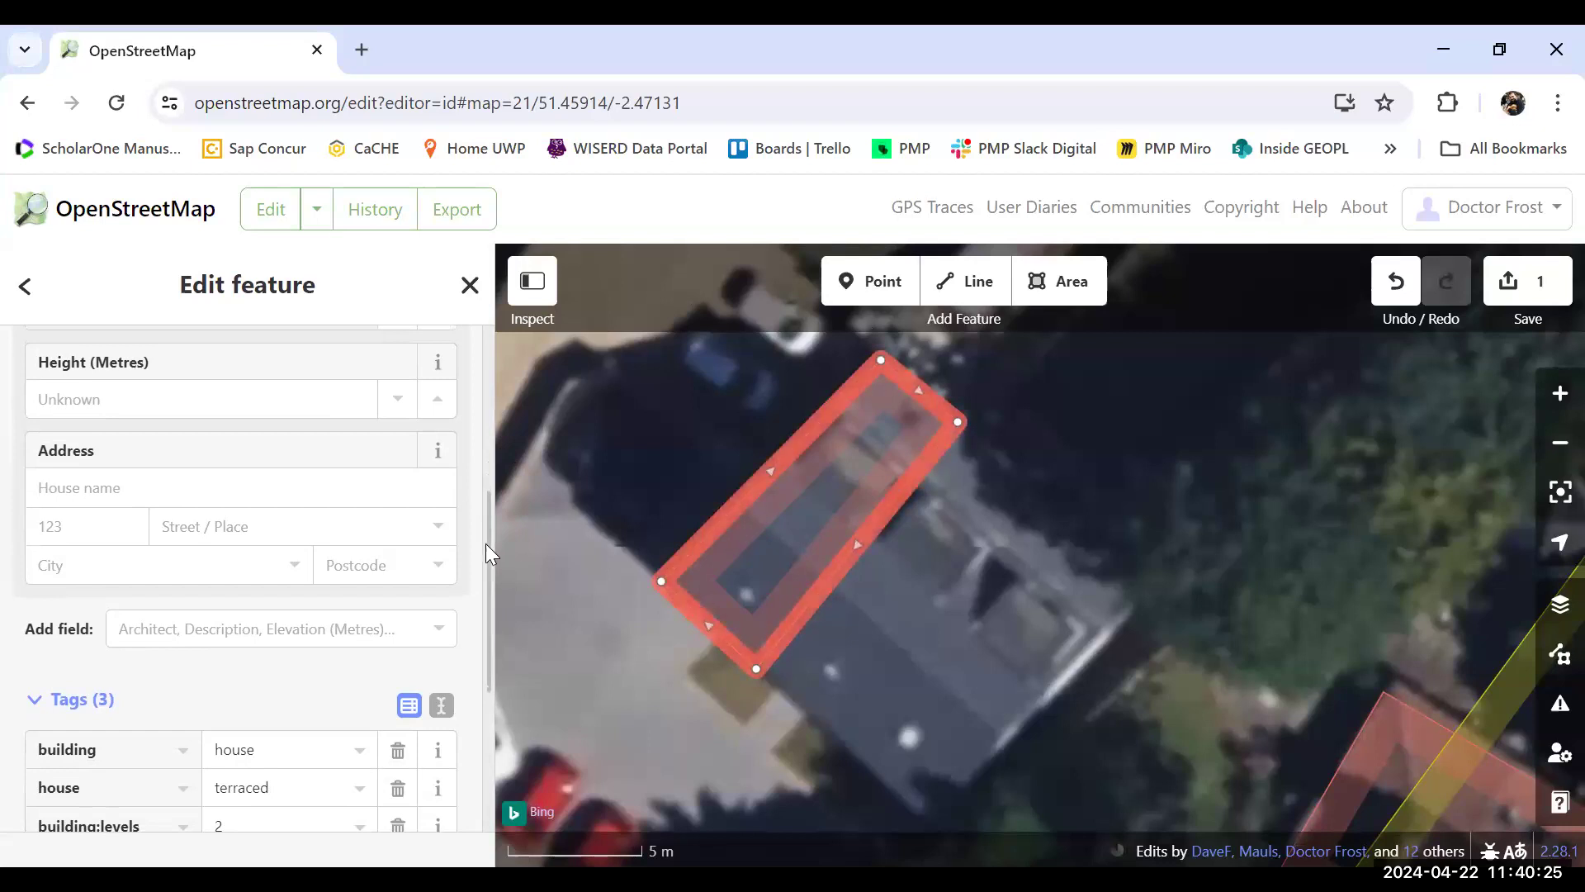
click(119, 528)
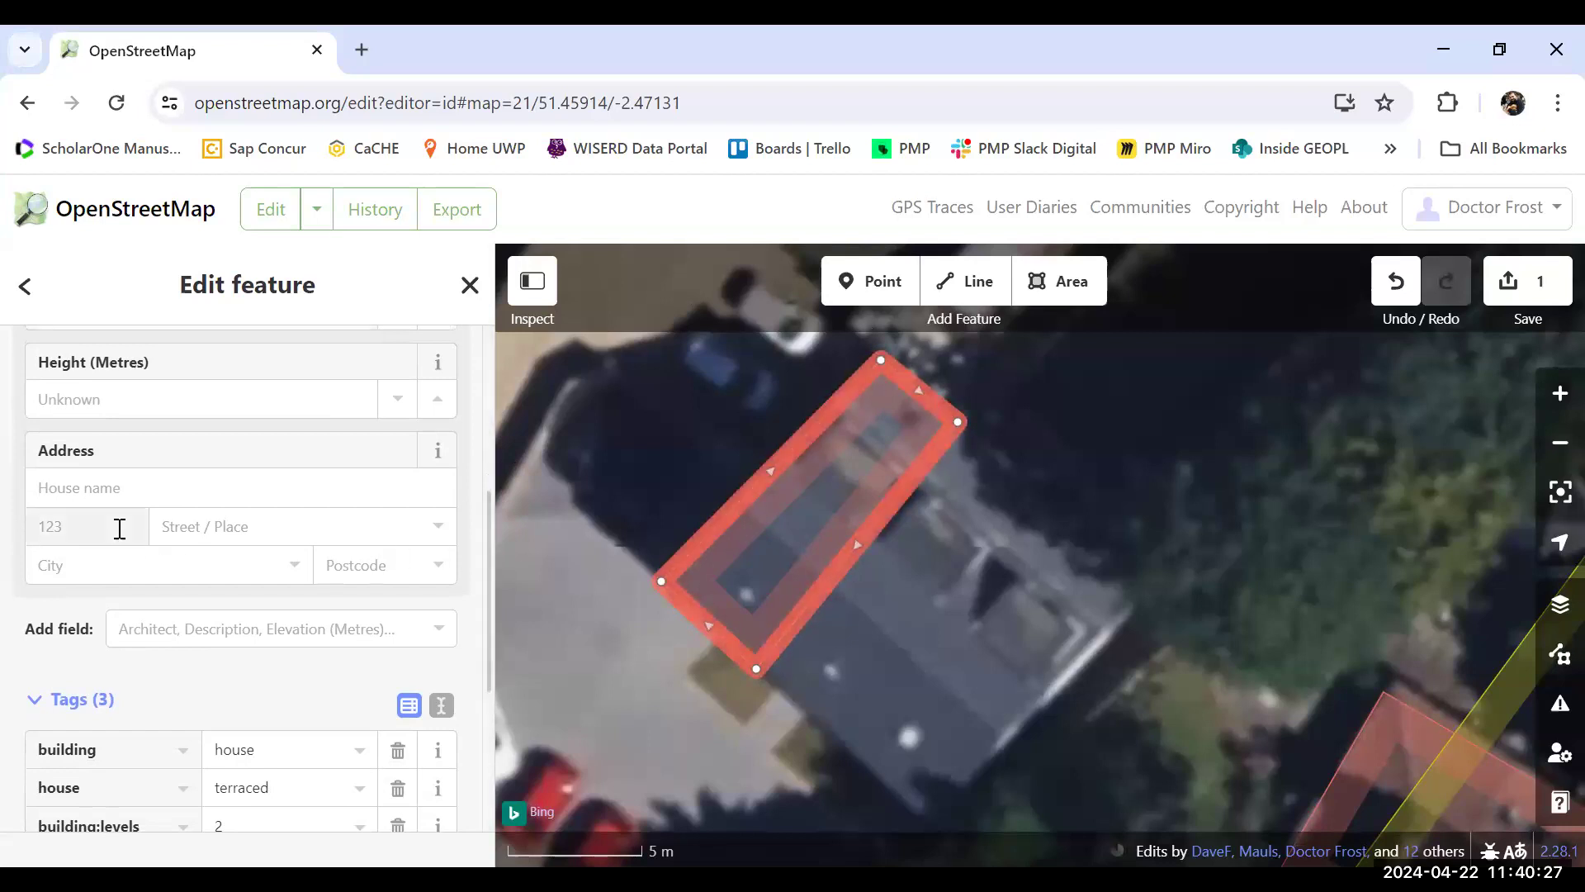
text(21)
click(251, 529)
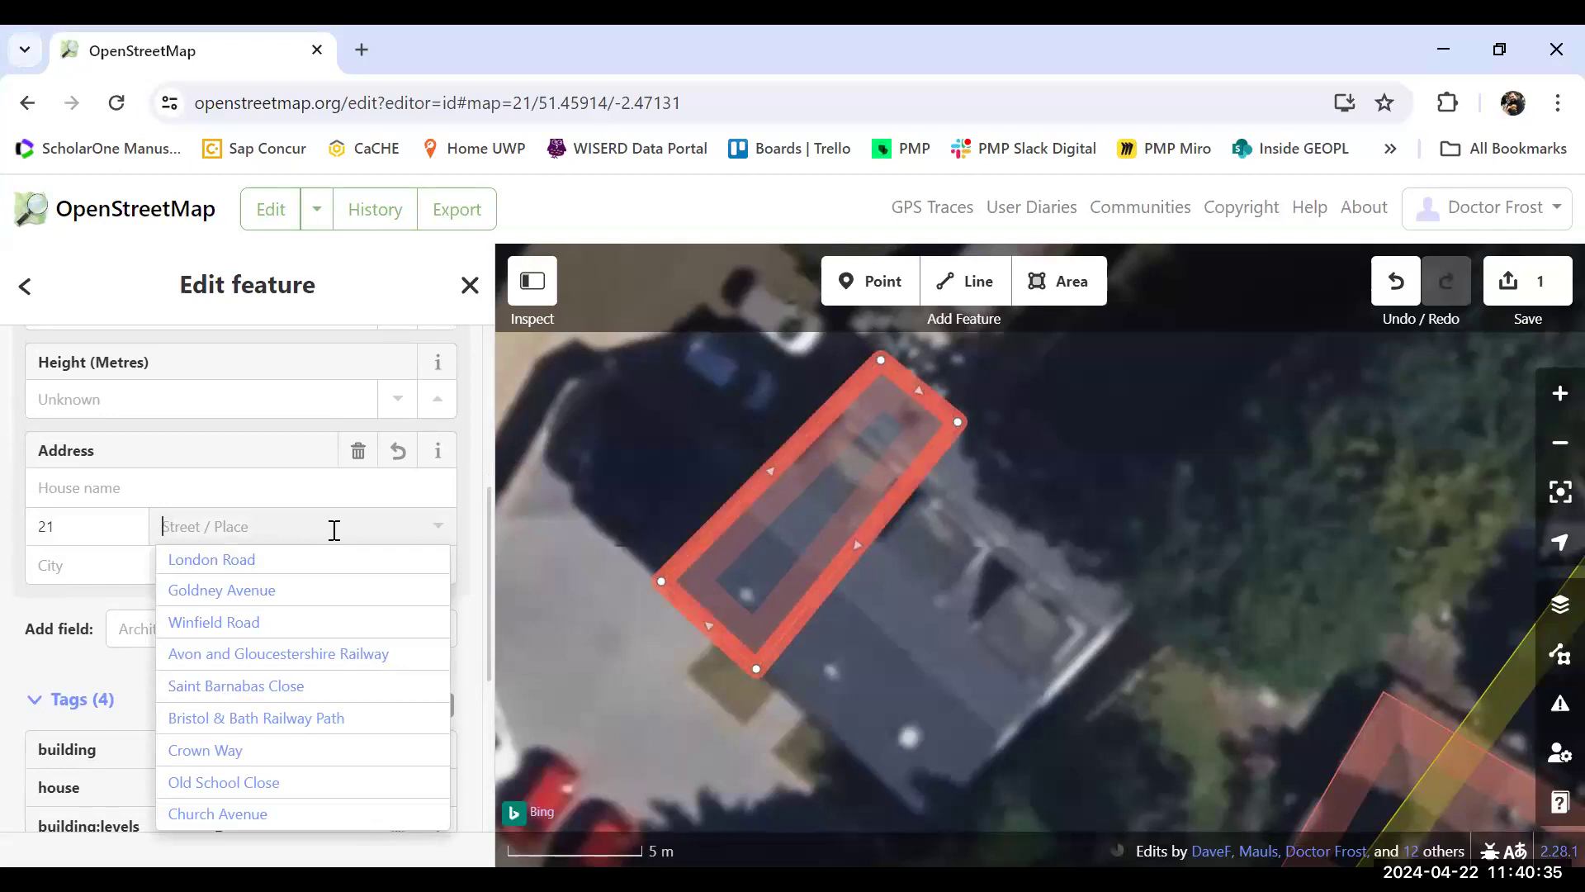
click(255, 563)
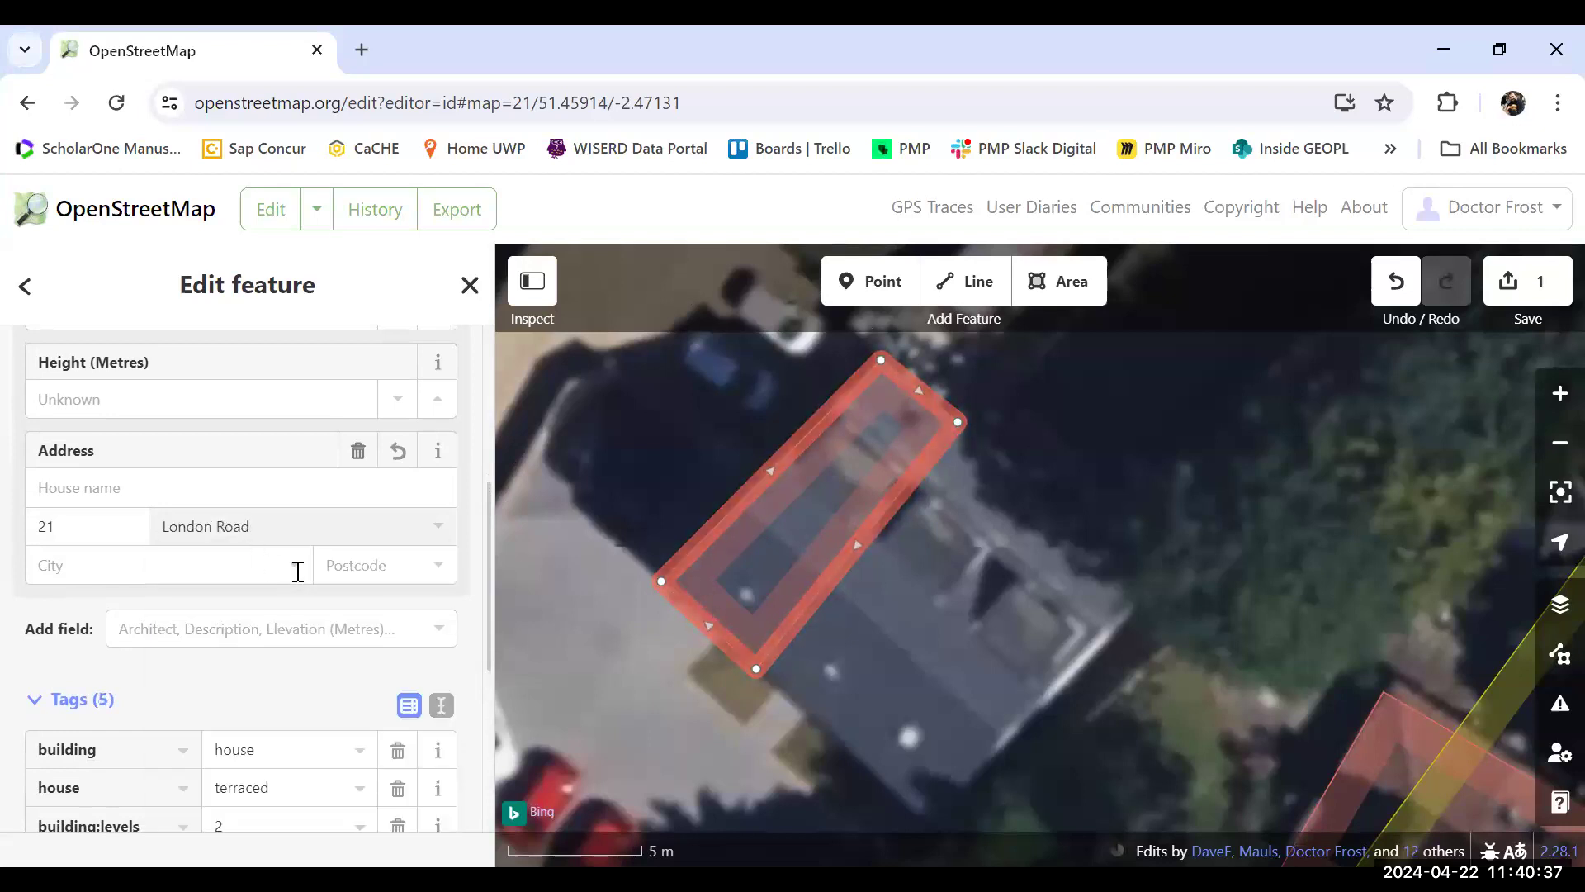
click(296, 572)
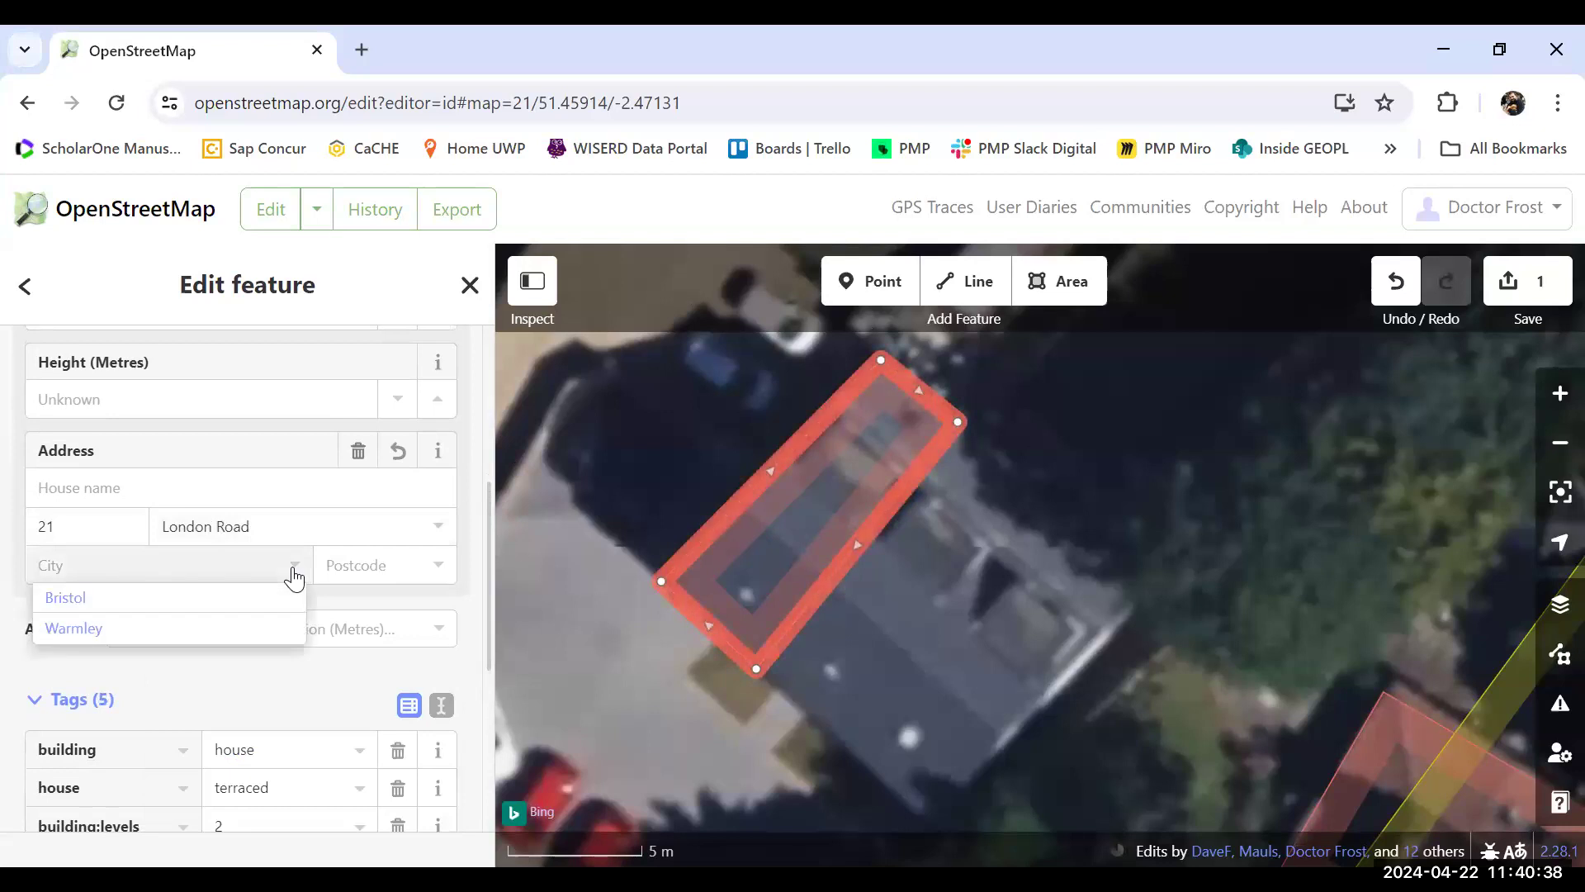
click(102, 634)
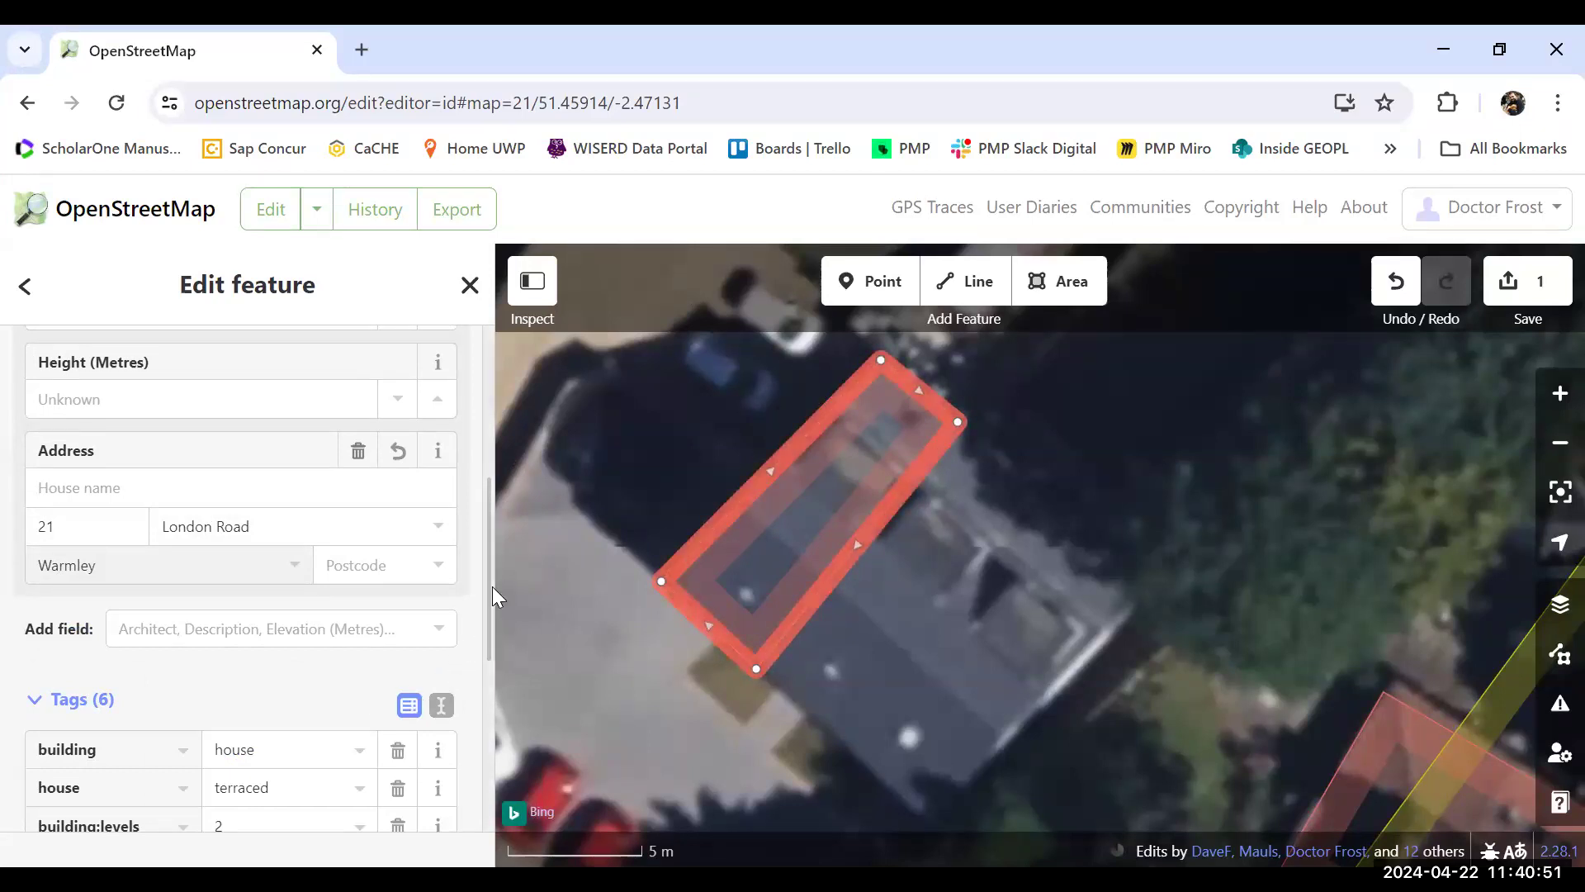
drag(488, 588, 493, 698)
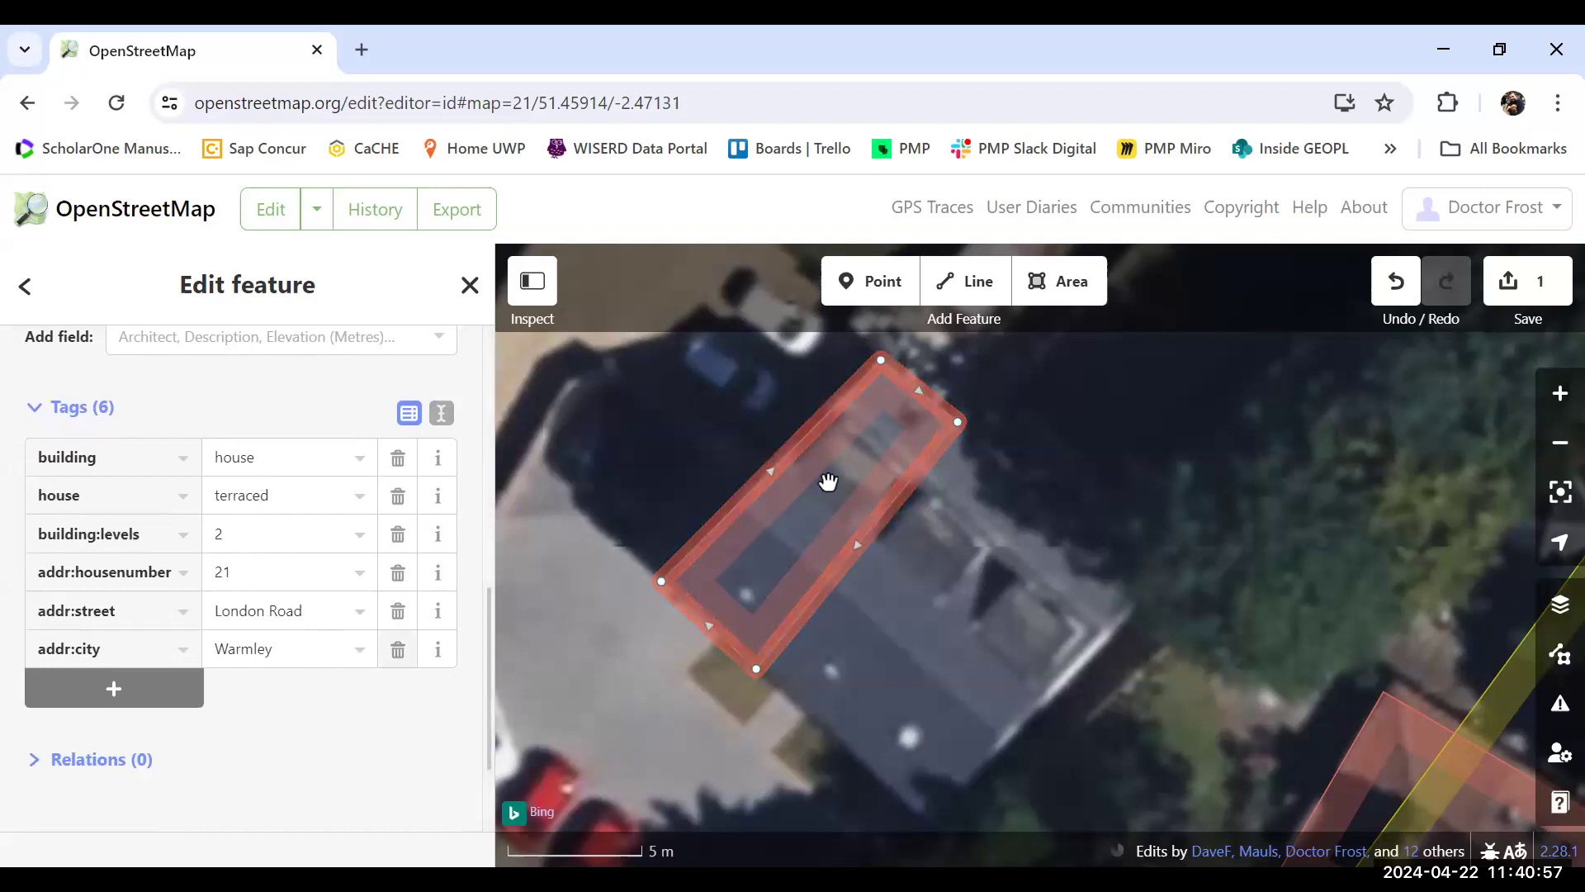
Start saving the edit with the changeset comment "add new build terrace house".
click(1508, 290)
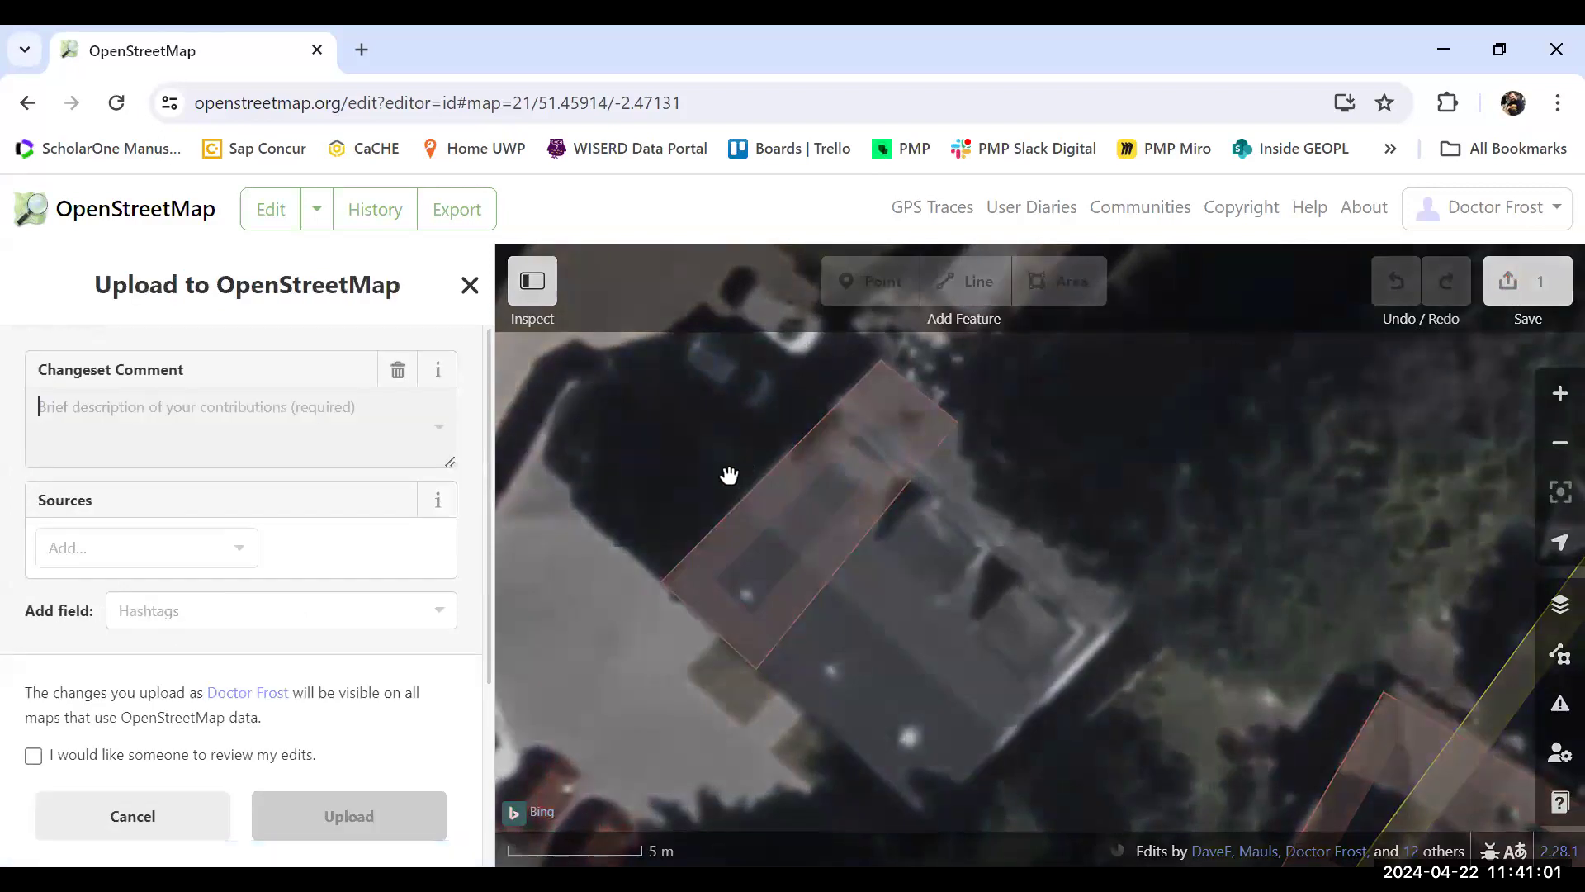
text(add)
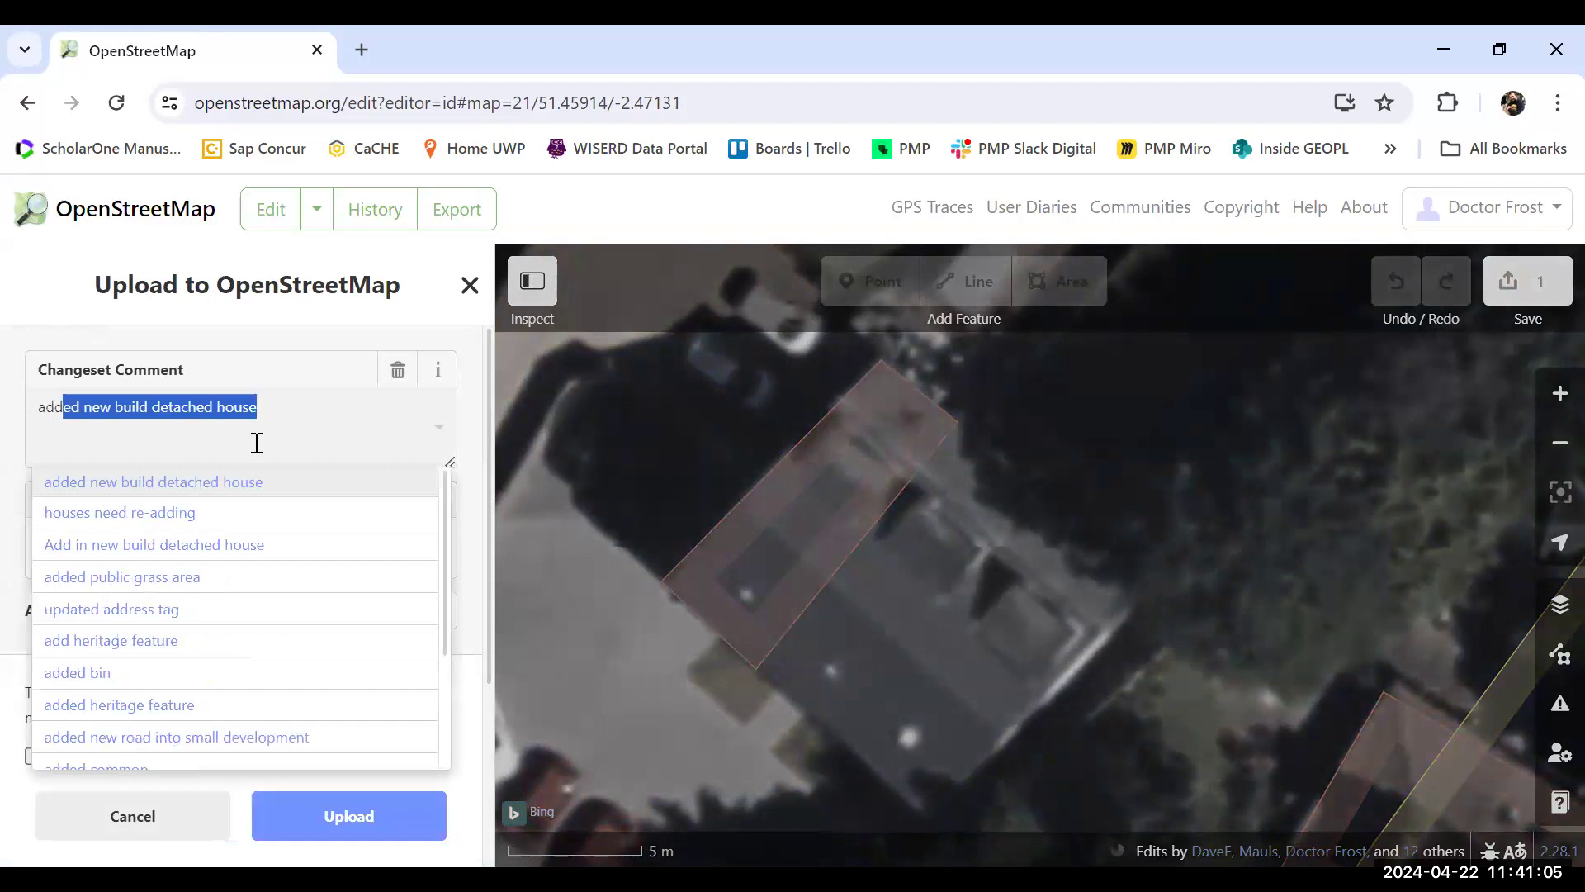
text( new)
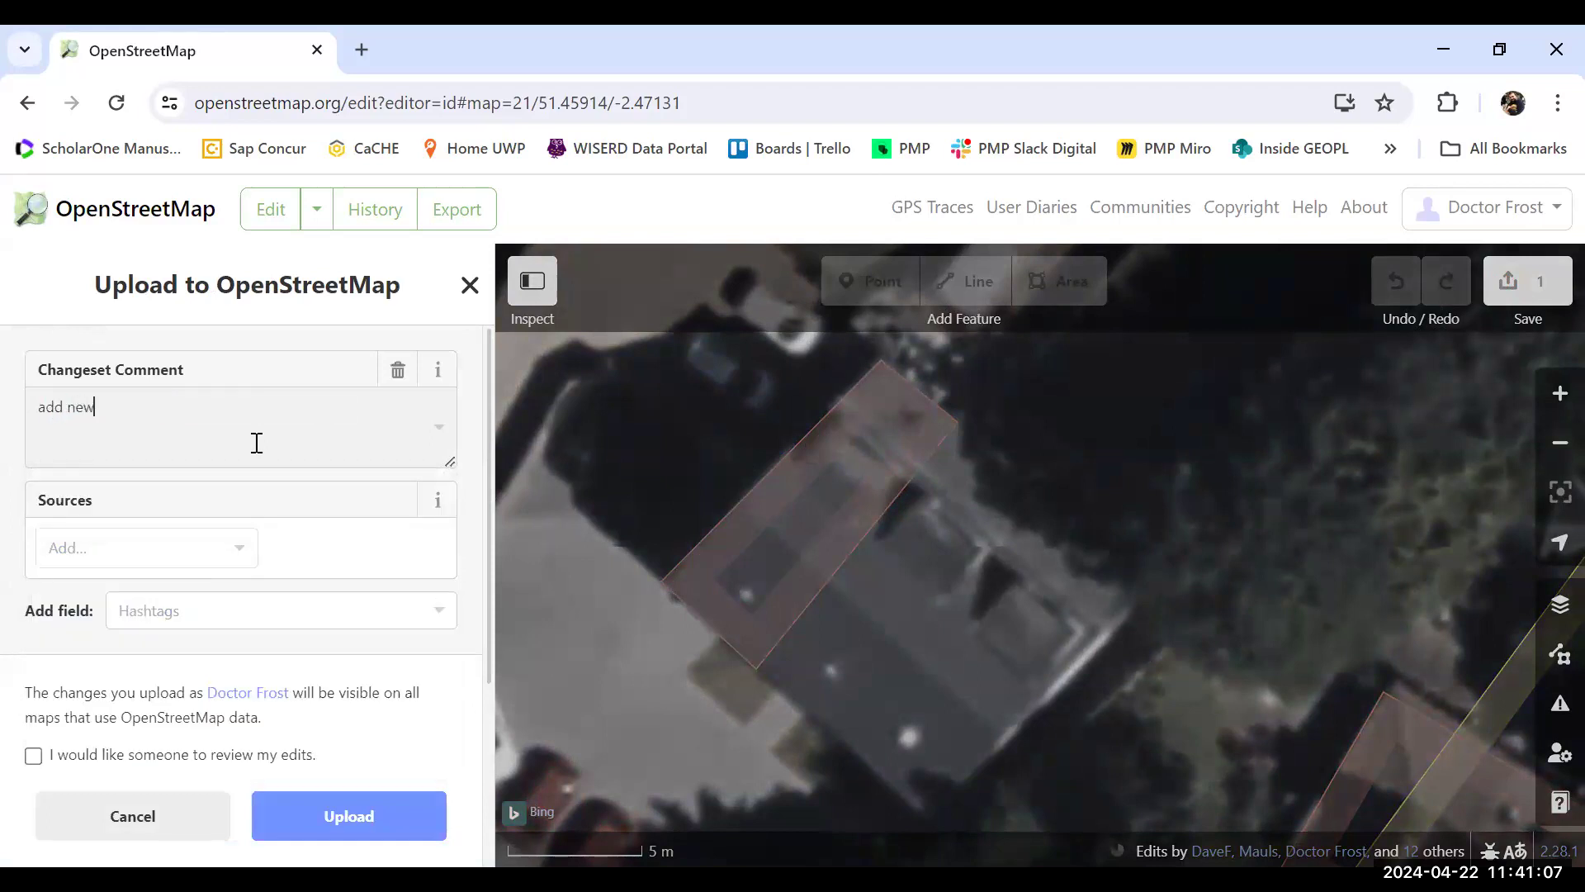
key(BackSpace)
key(BackSpace)
key(BackSpace)
text(reac)
key(BackSpace)
text(ace hou)
Add Local Knowledge as the changeset source and upload the edit to OpenStreetMap.
click(245, 550)
click(243, 554)
click(240, 555)
click(238, 557)
click(238, 557)
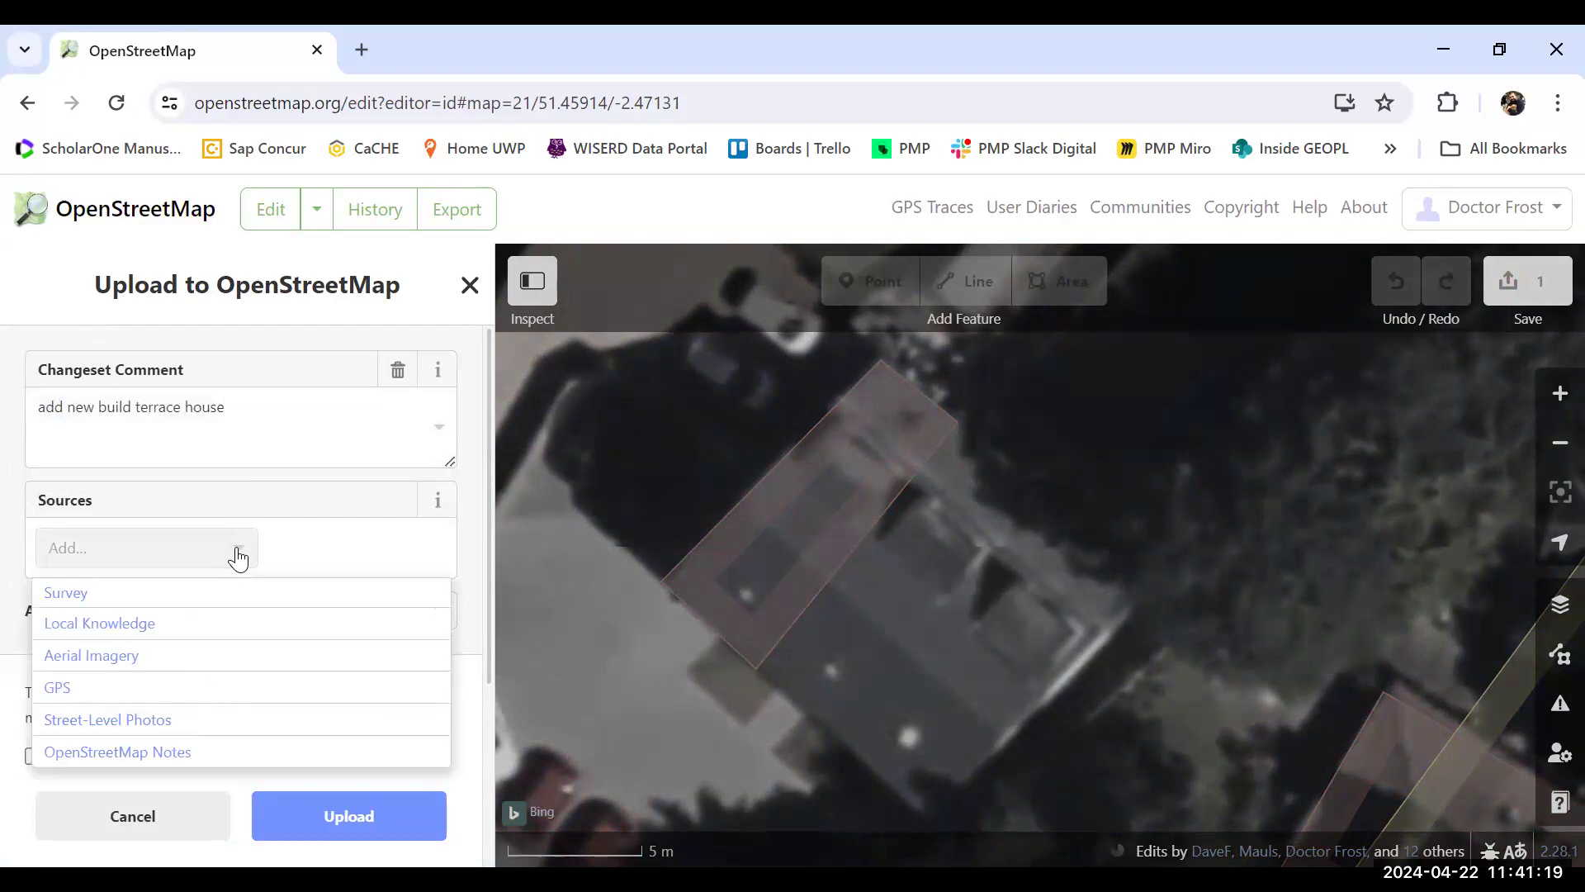
click(145, 629)
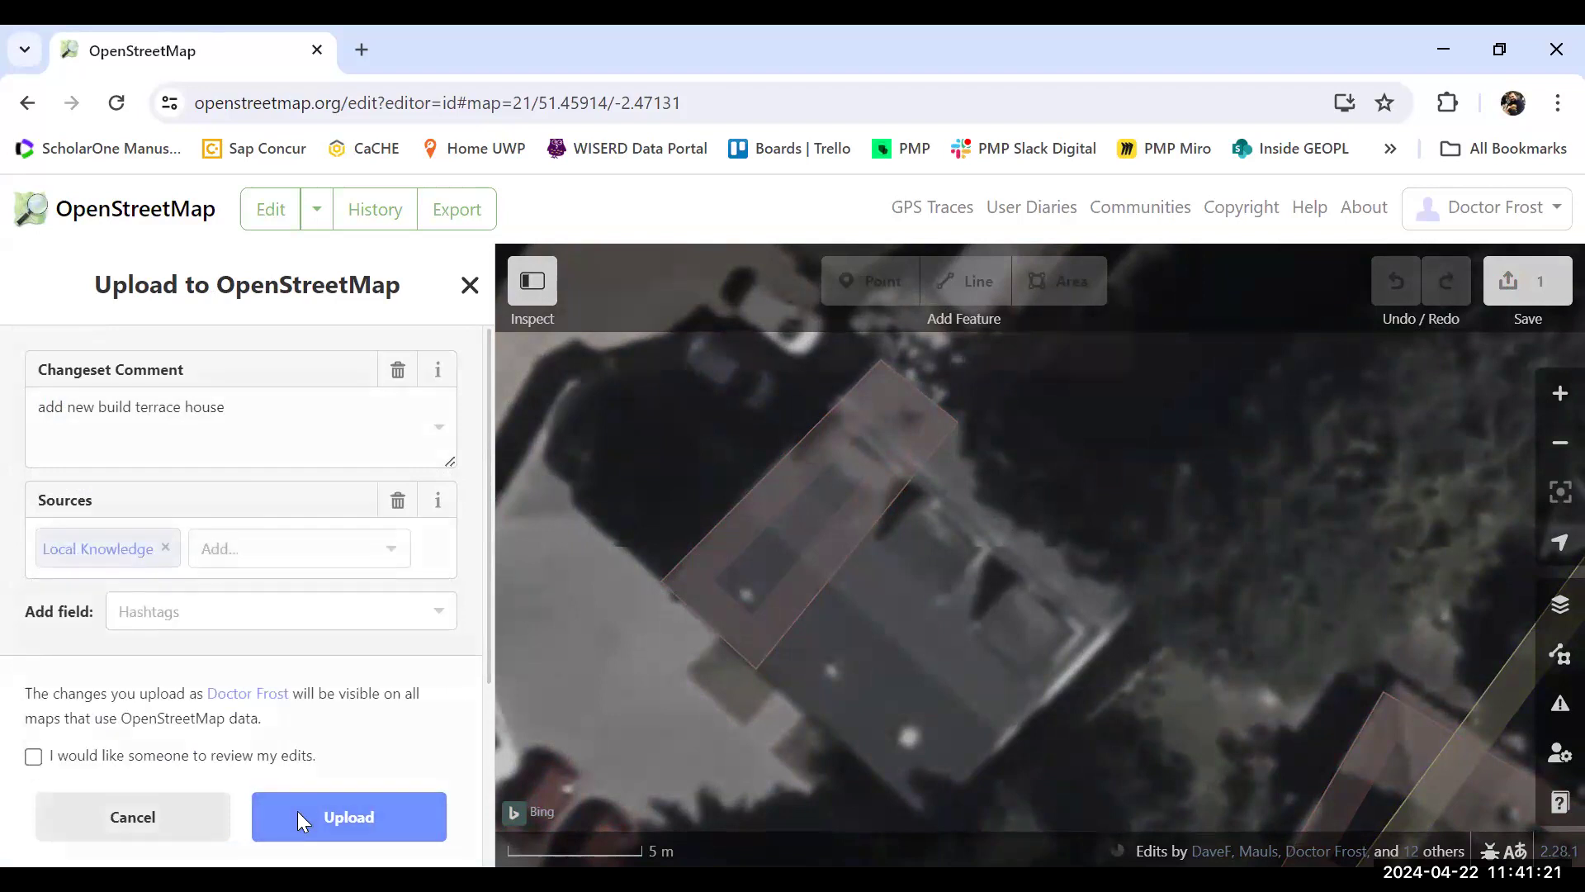
click(297, 811)
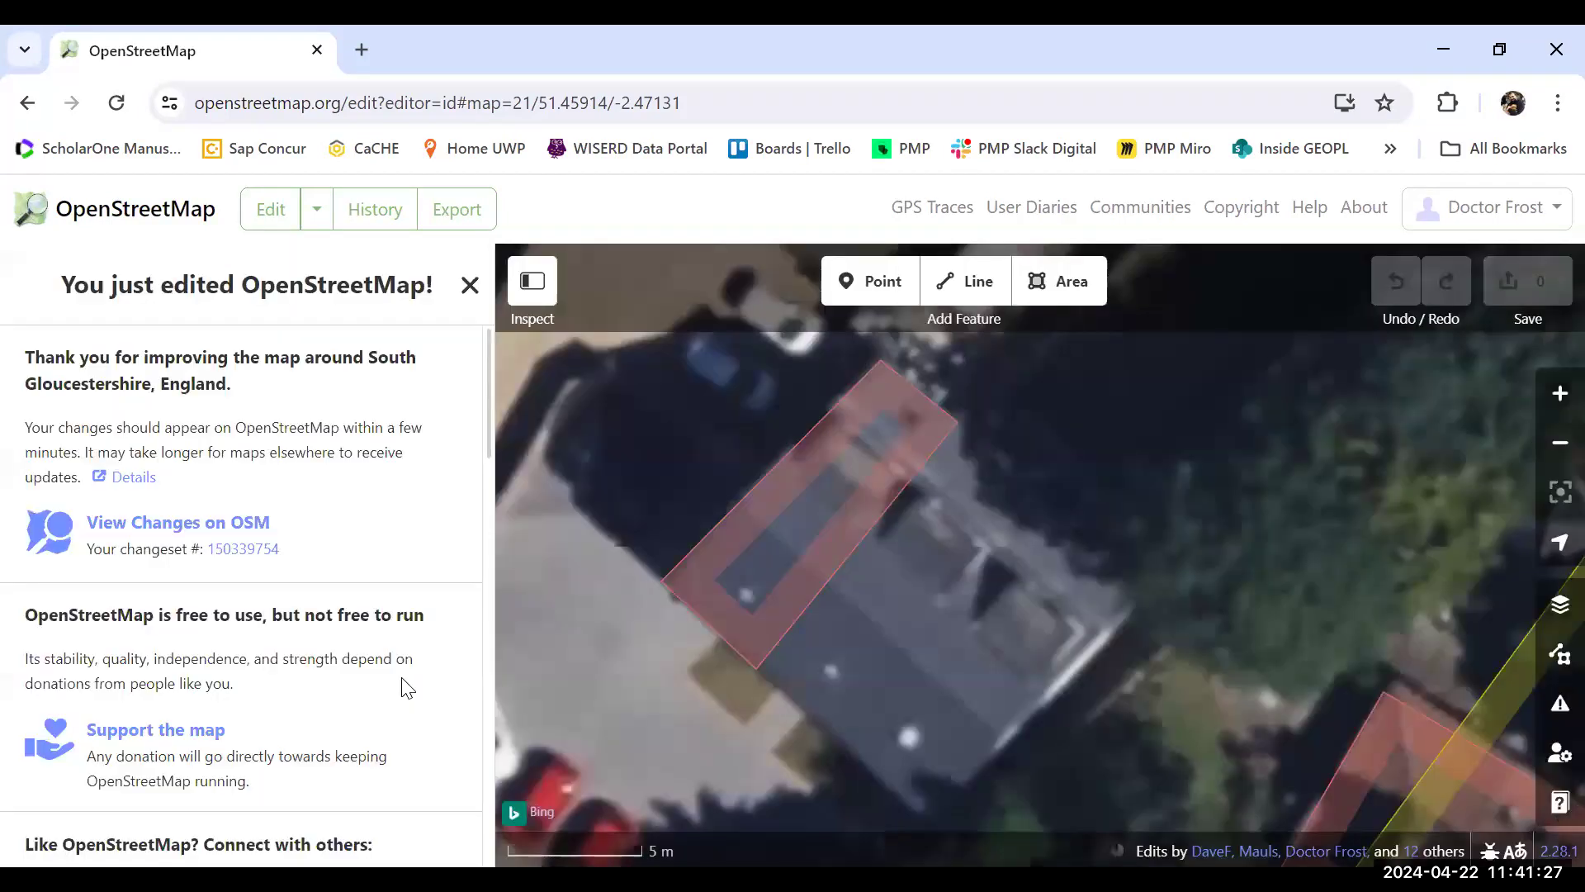
click(470, 286)
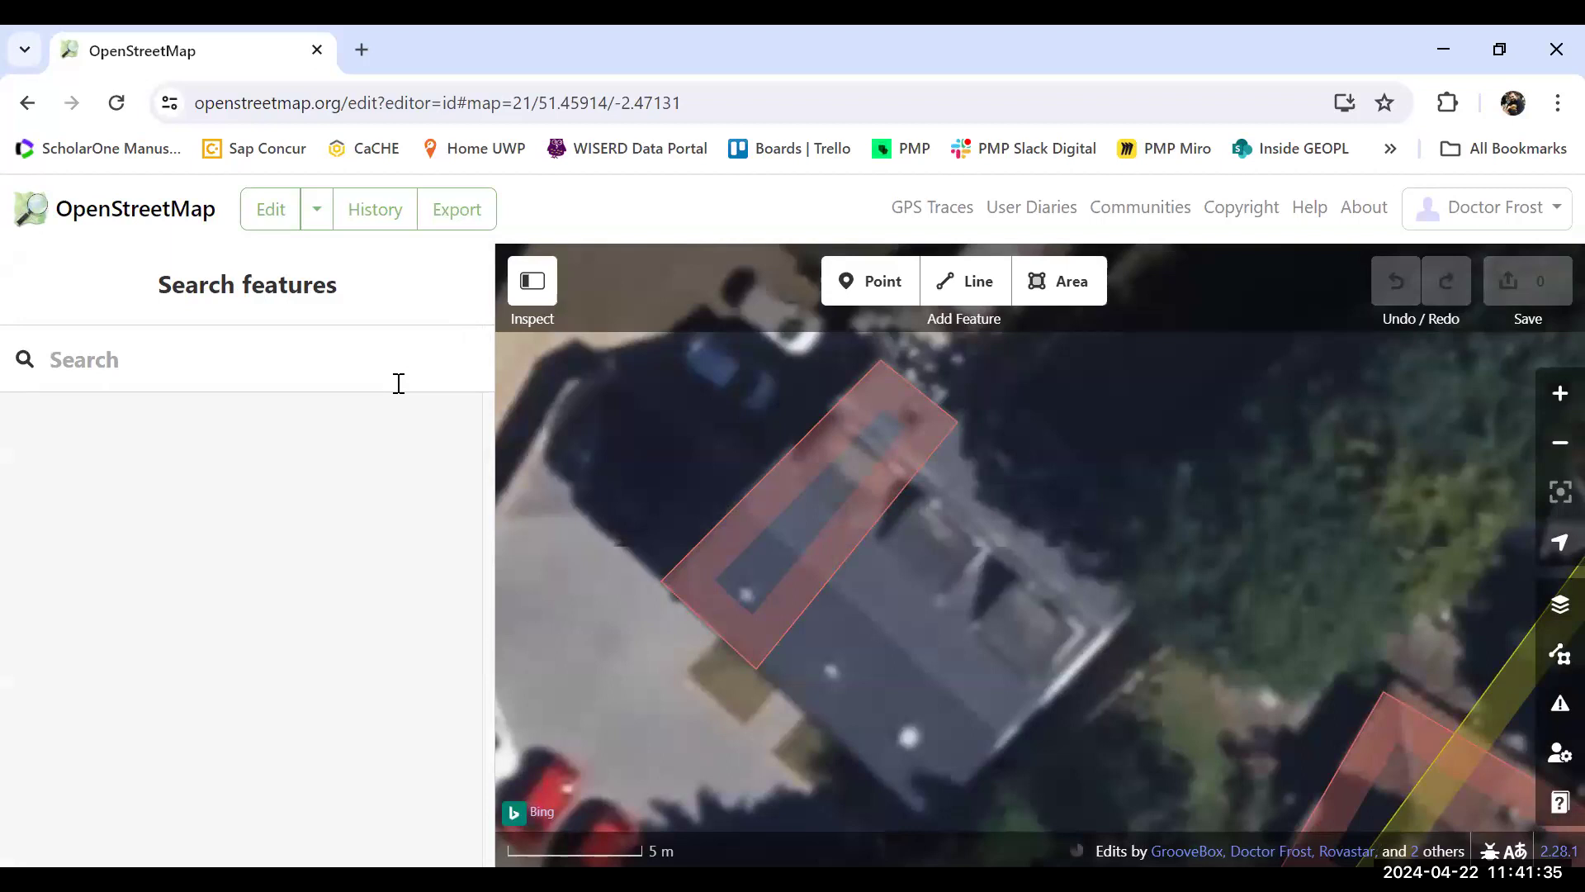
Trace the middle house of the terrace as a four-cornered area sharing the long wall of the already mapped house.
click(1055, 285)
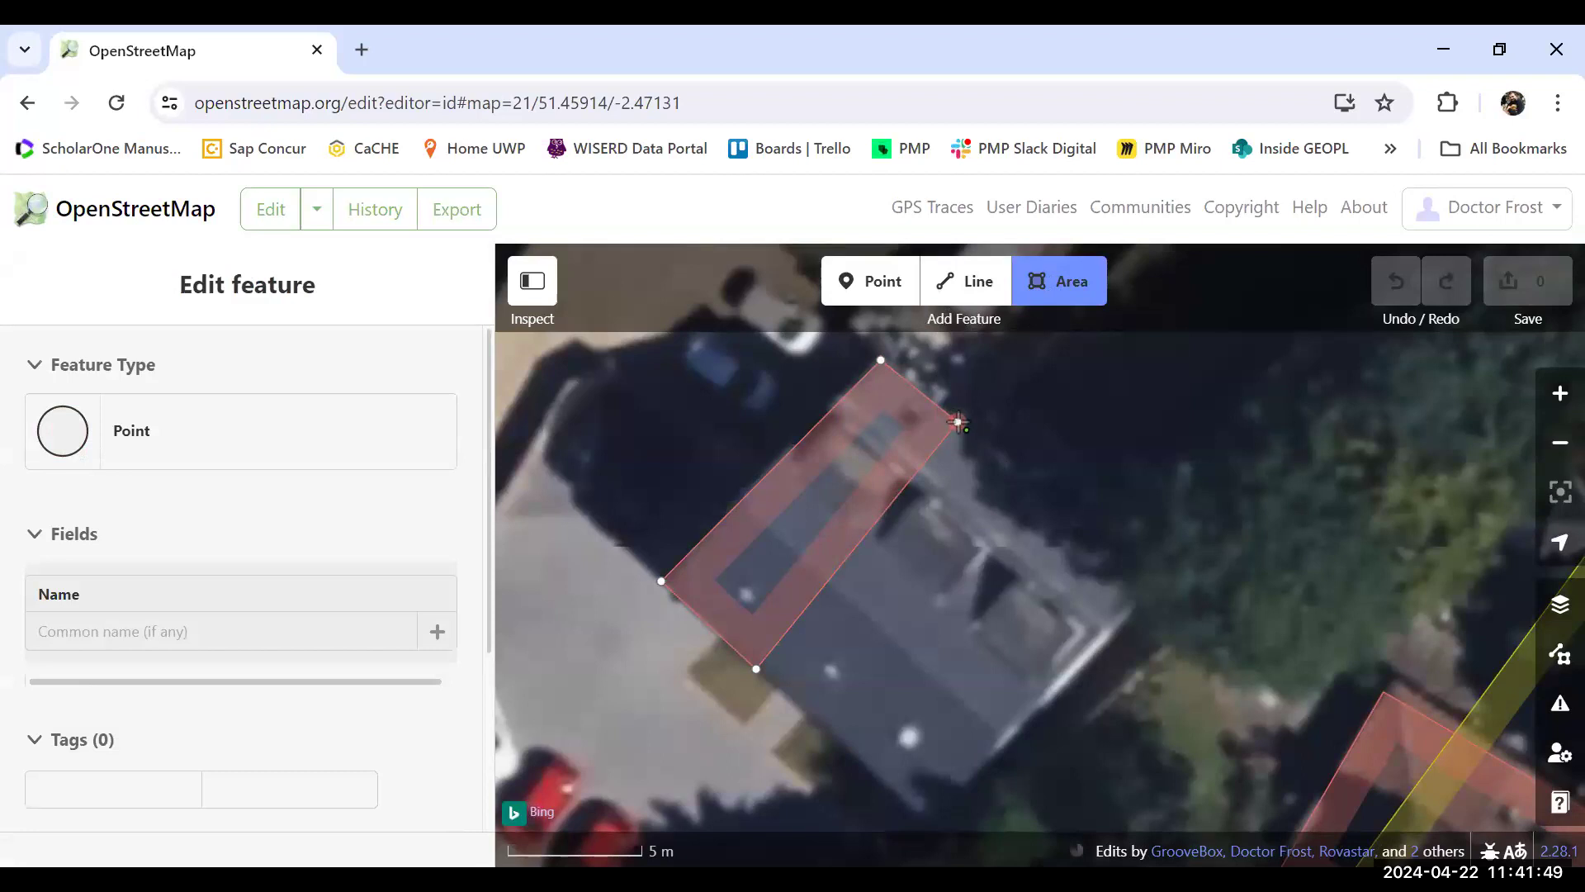
click(958, 422)
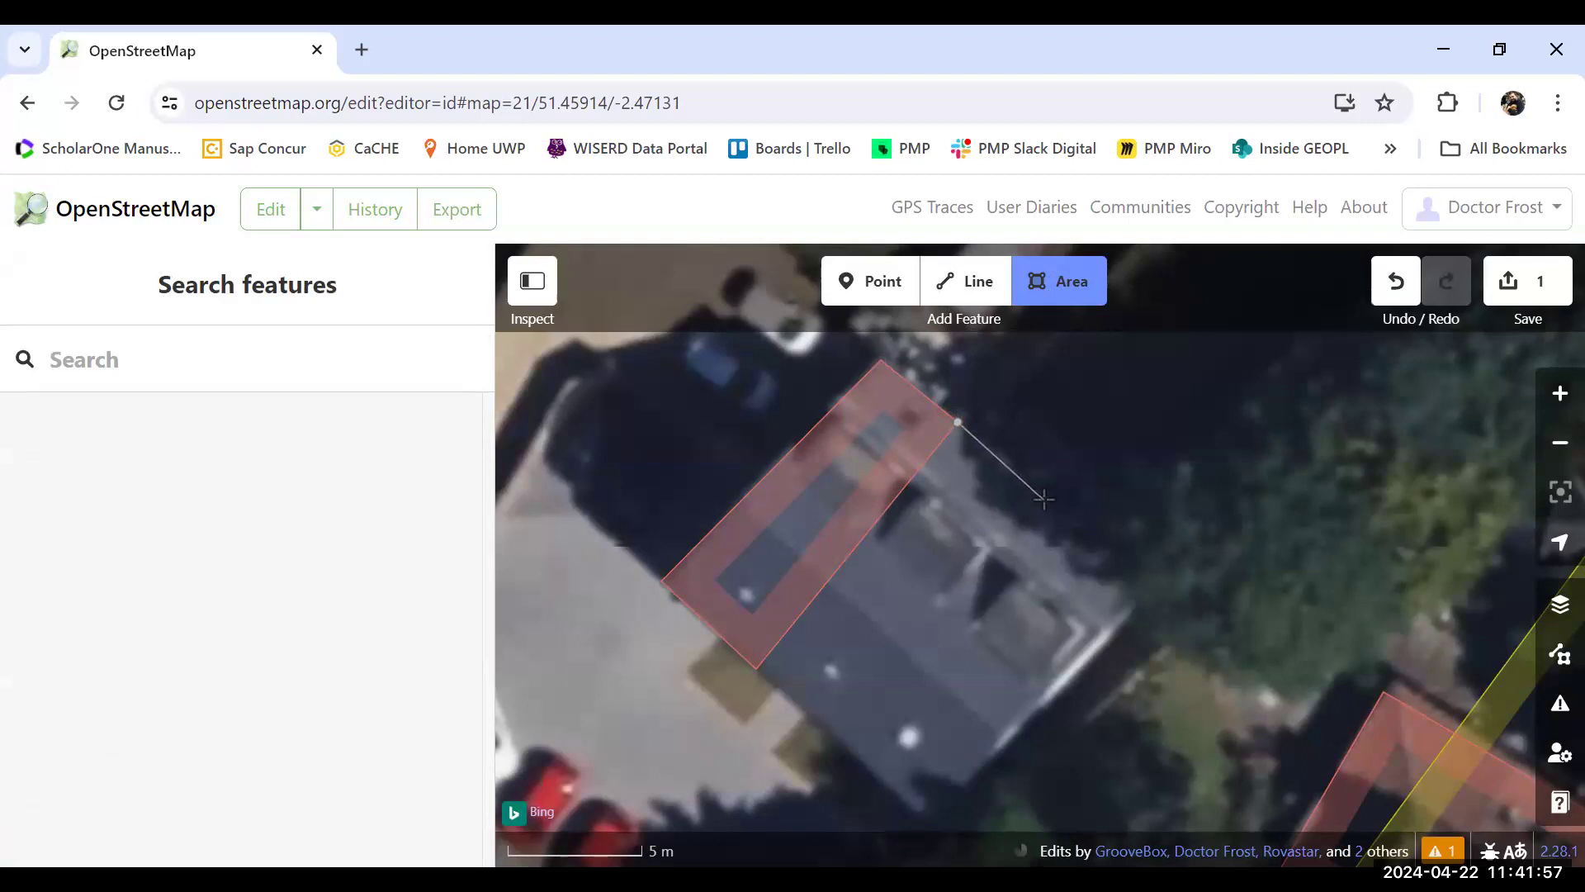
click(1044, 498)
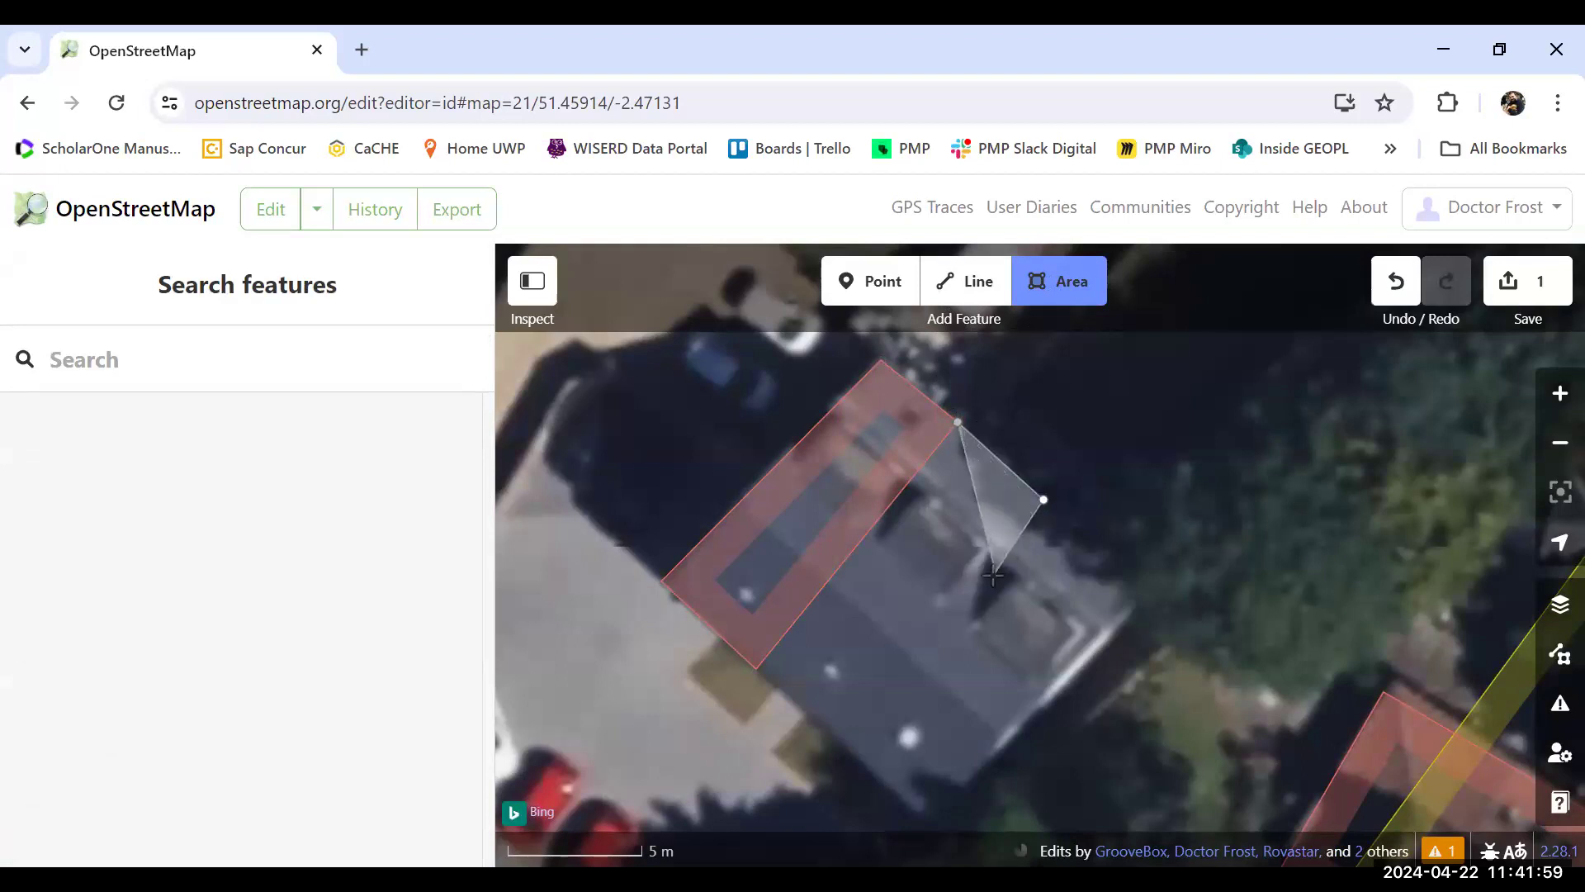
click(840, 739)
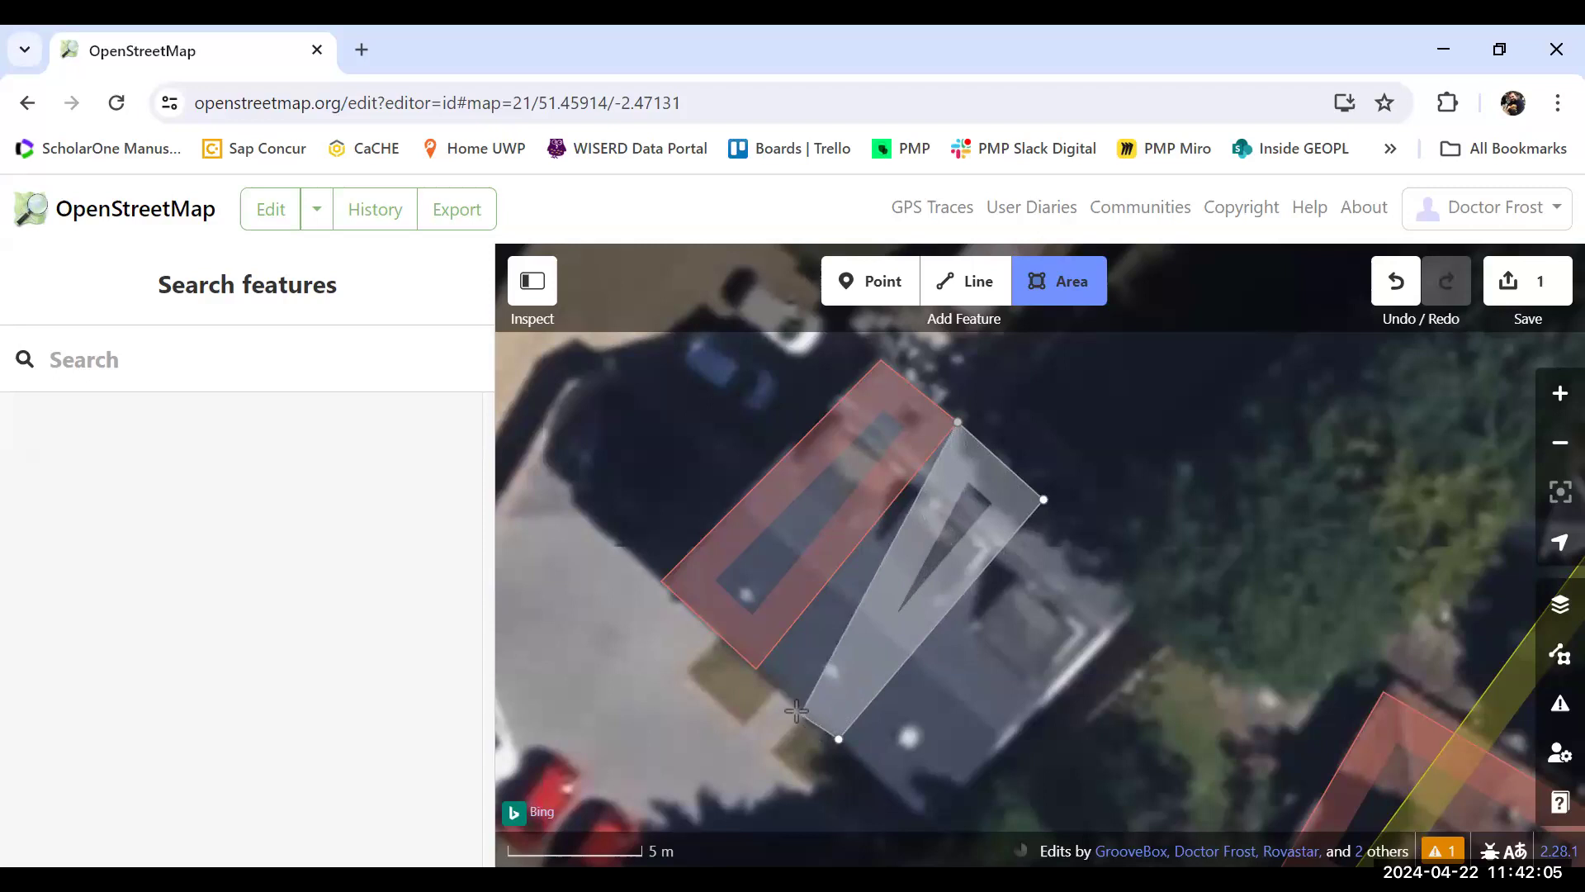
double_click(758, 667)
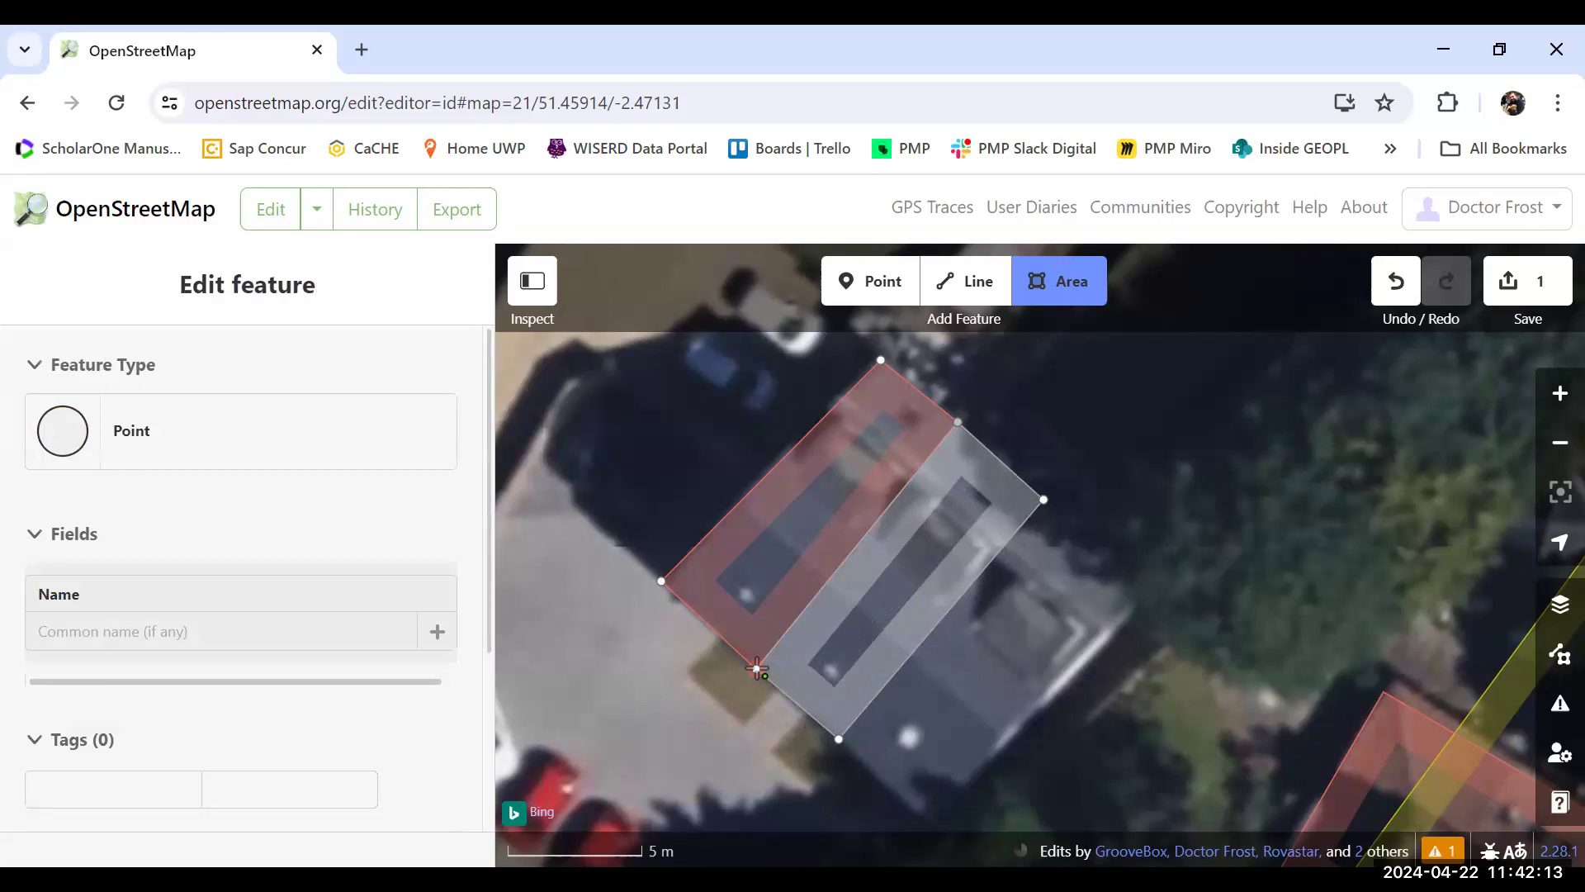
click(758, 667)
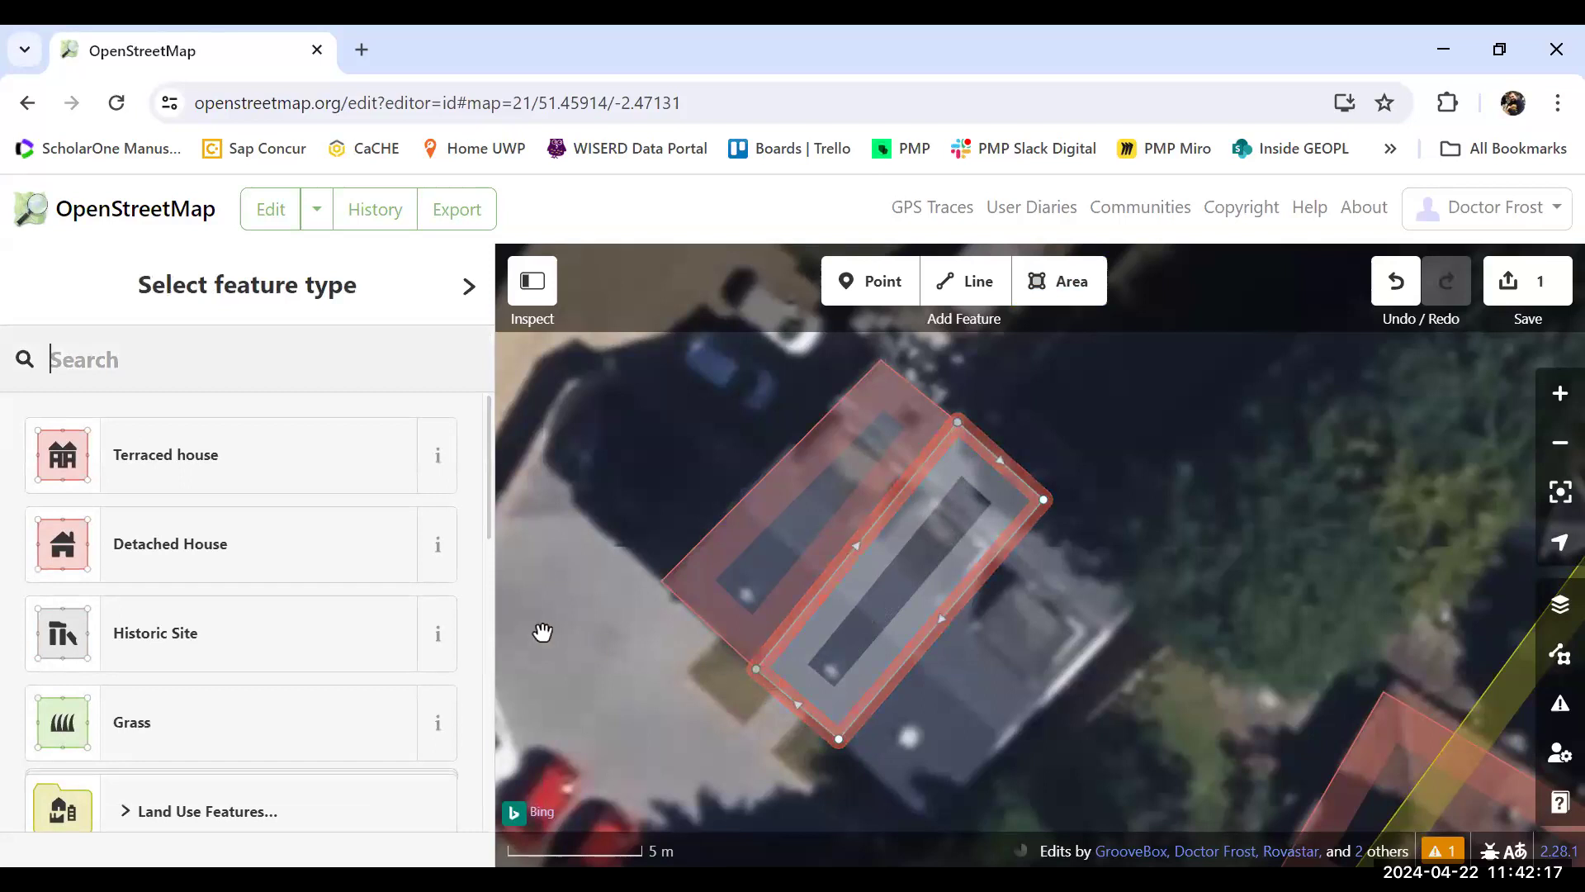
Classify the middle house's area as a Terraced house and set its levels to 2.
click(242, 465)
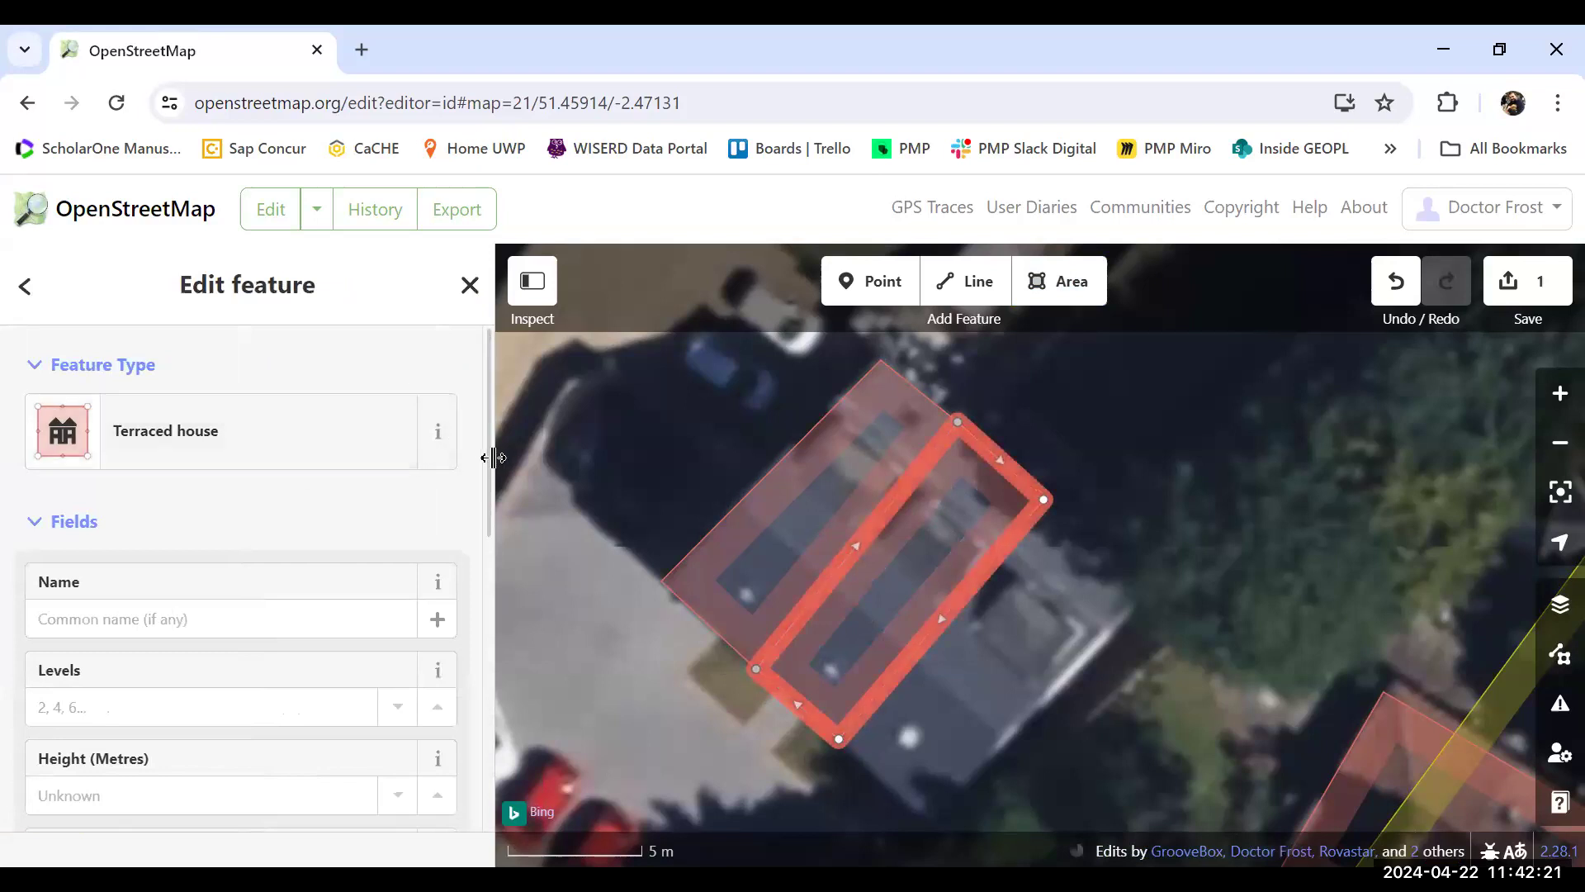
scroll(476, 514, down, 2)
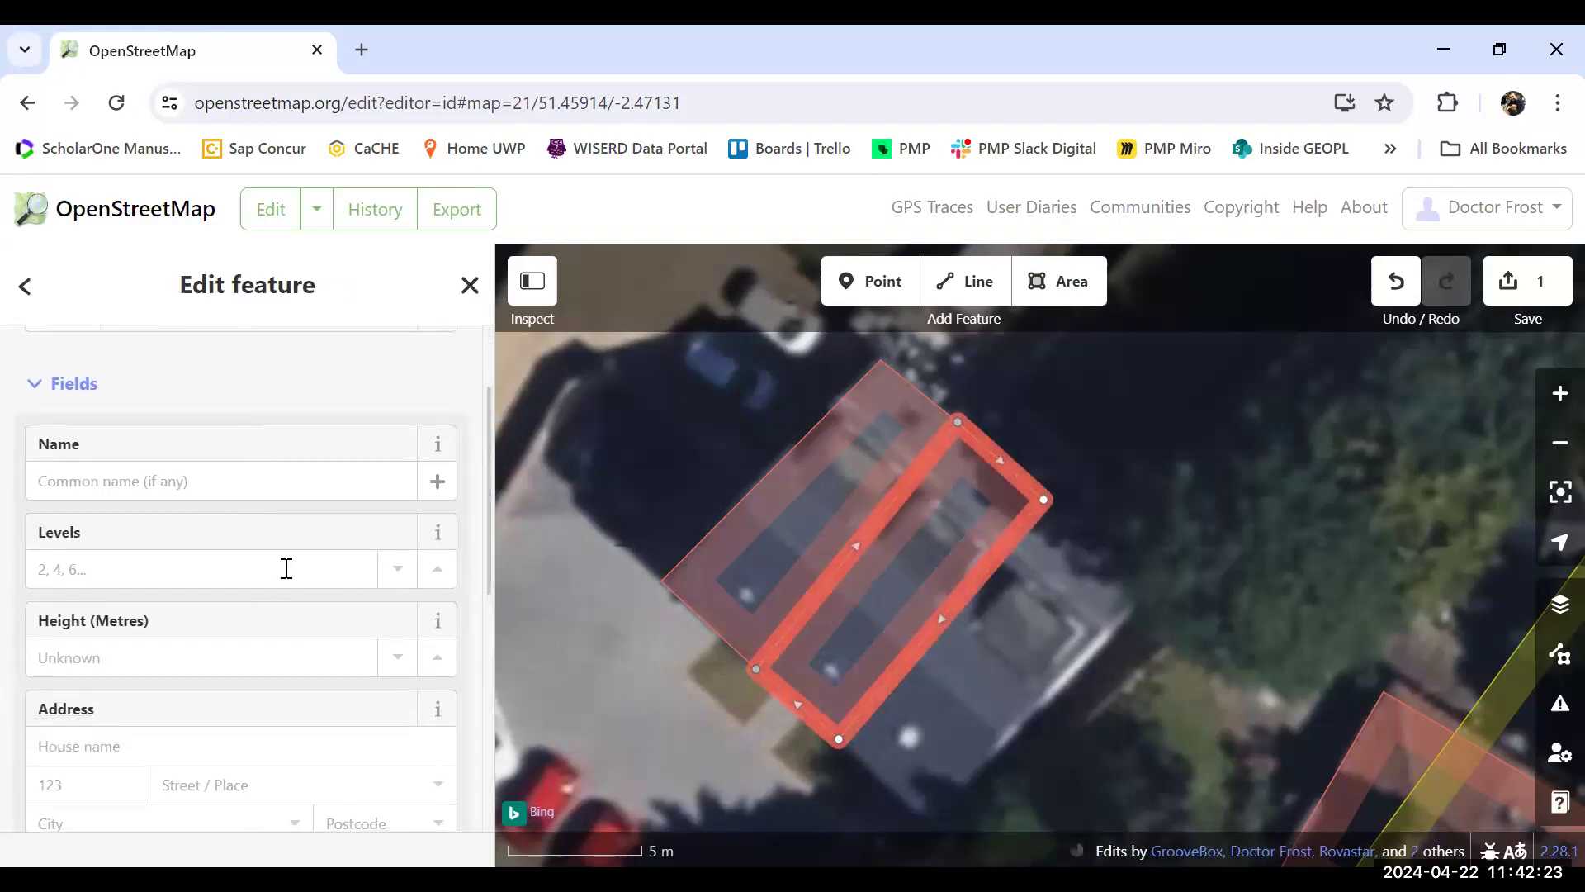
click(286, 568)
text(2)
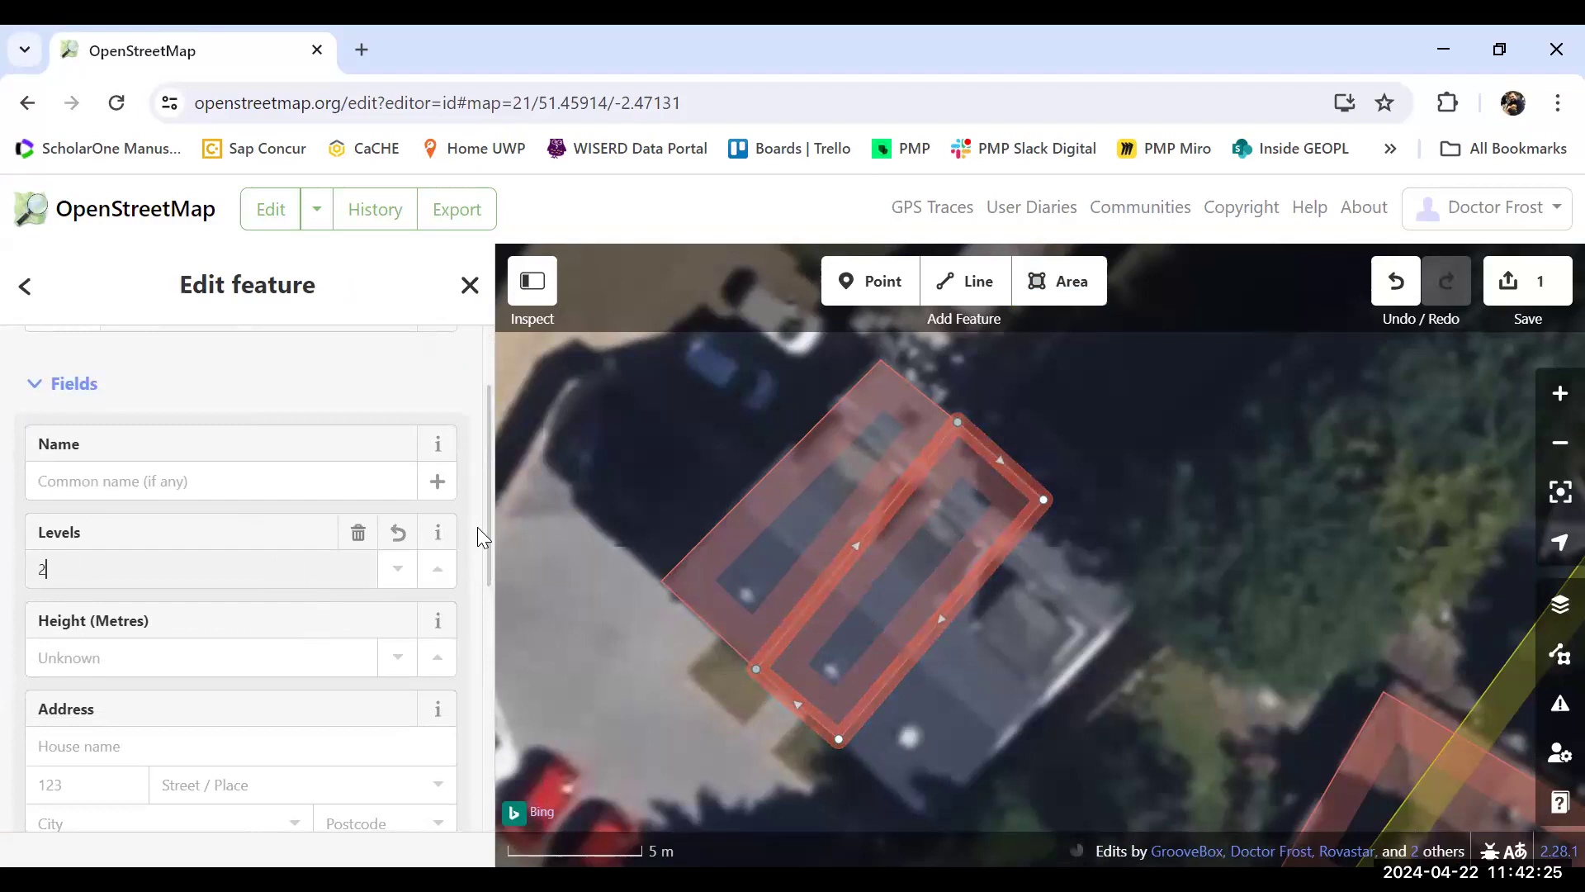
Fill in the house number, street and city in the middle house's address.
drag(488, 513, 483, 641)
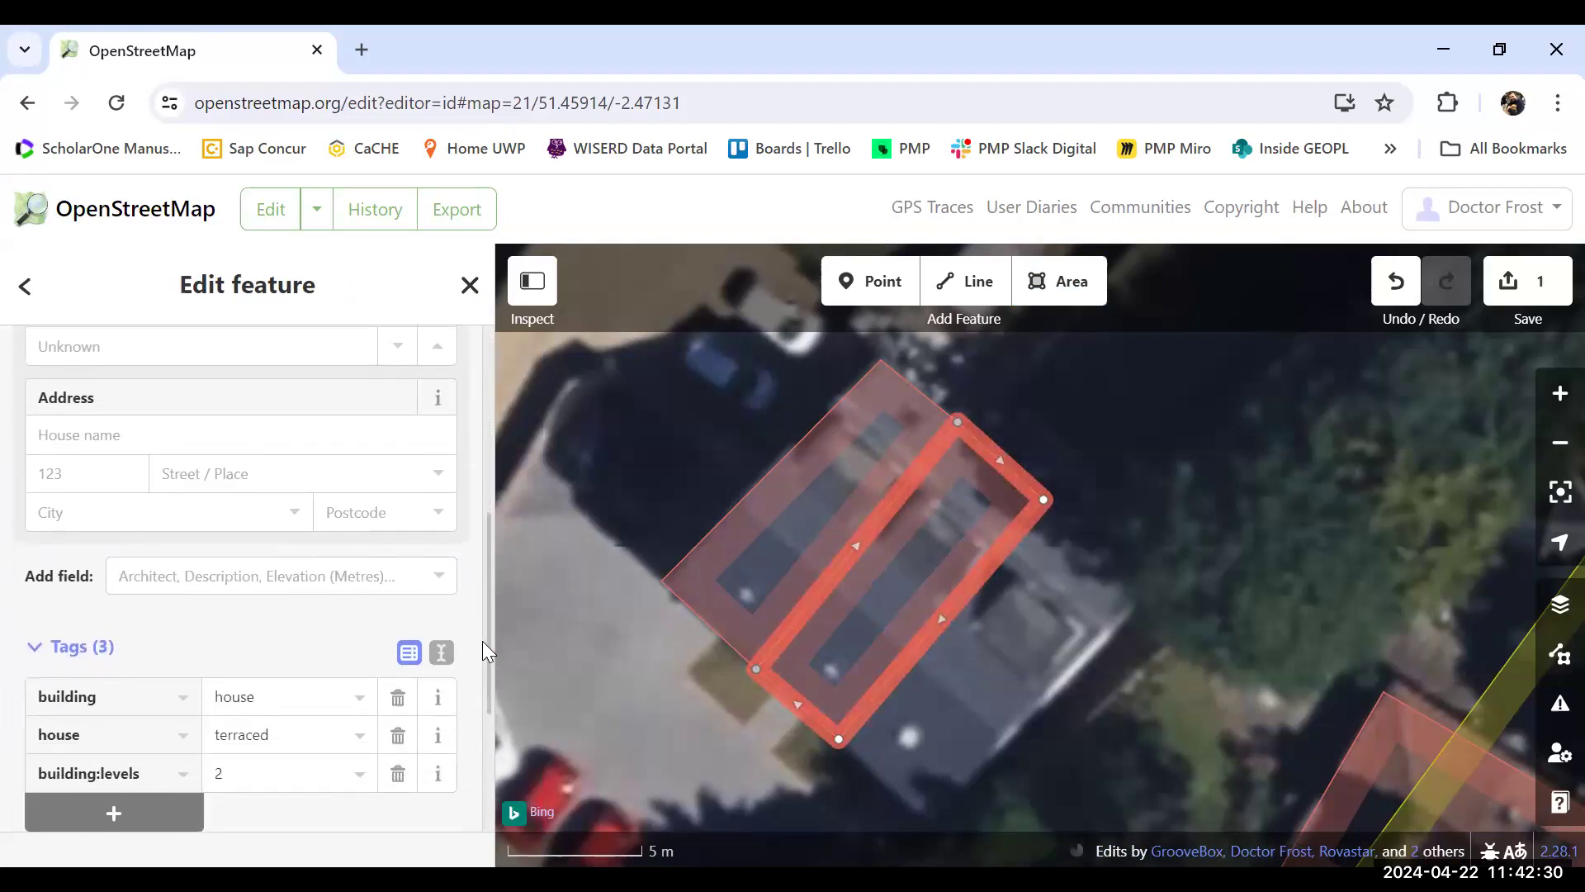
click(101, 477)
text(23)
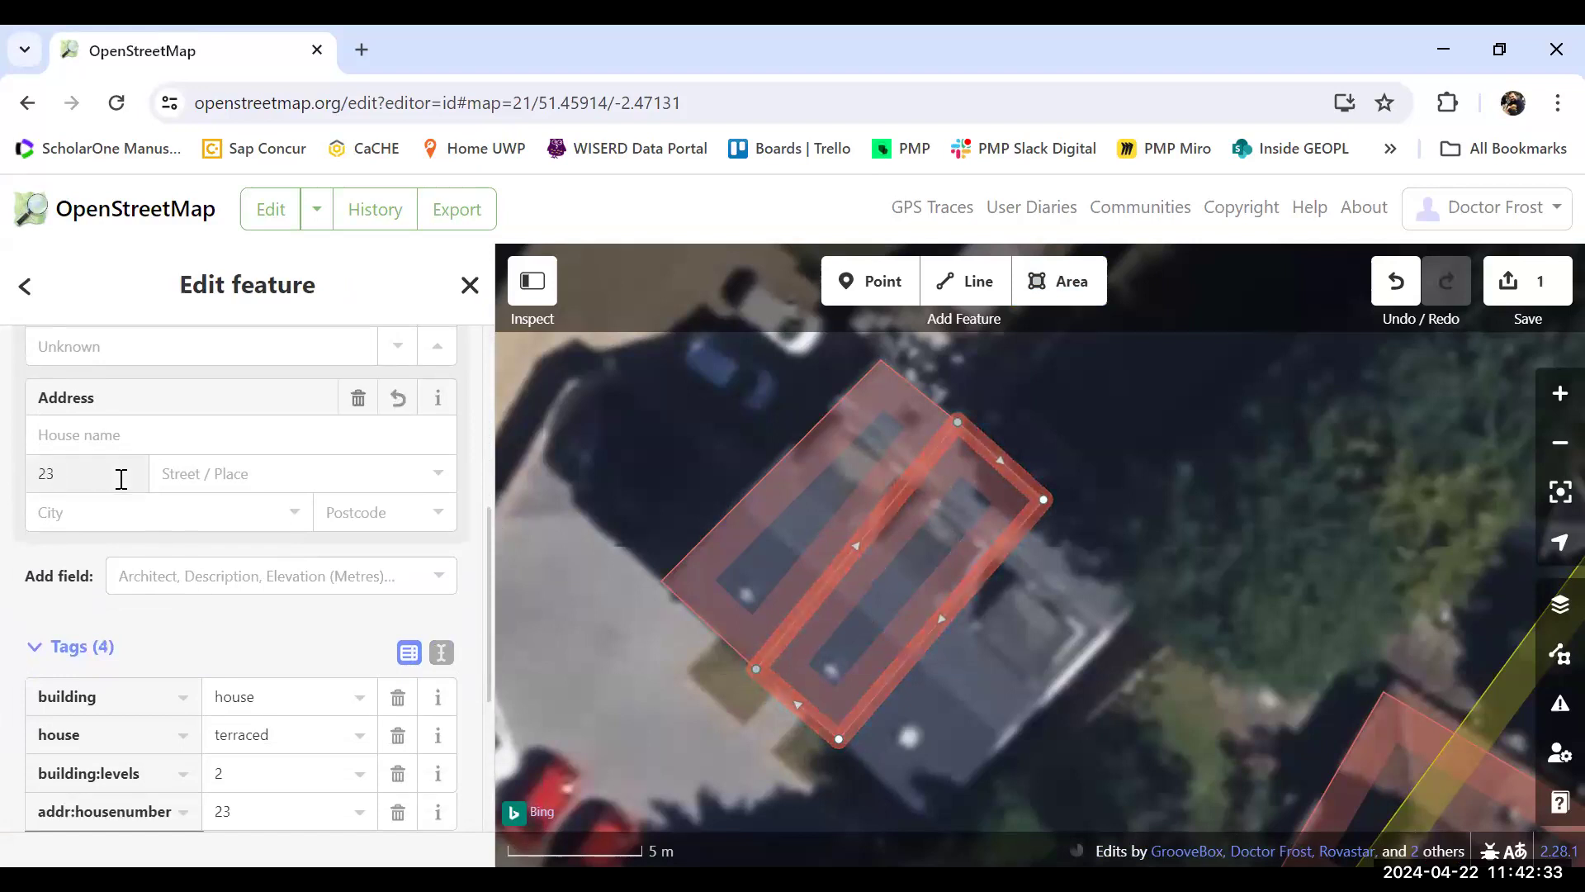
click(217, 475)
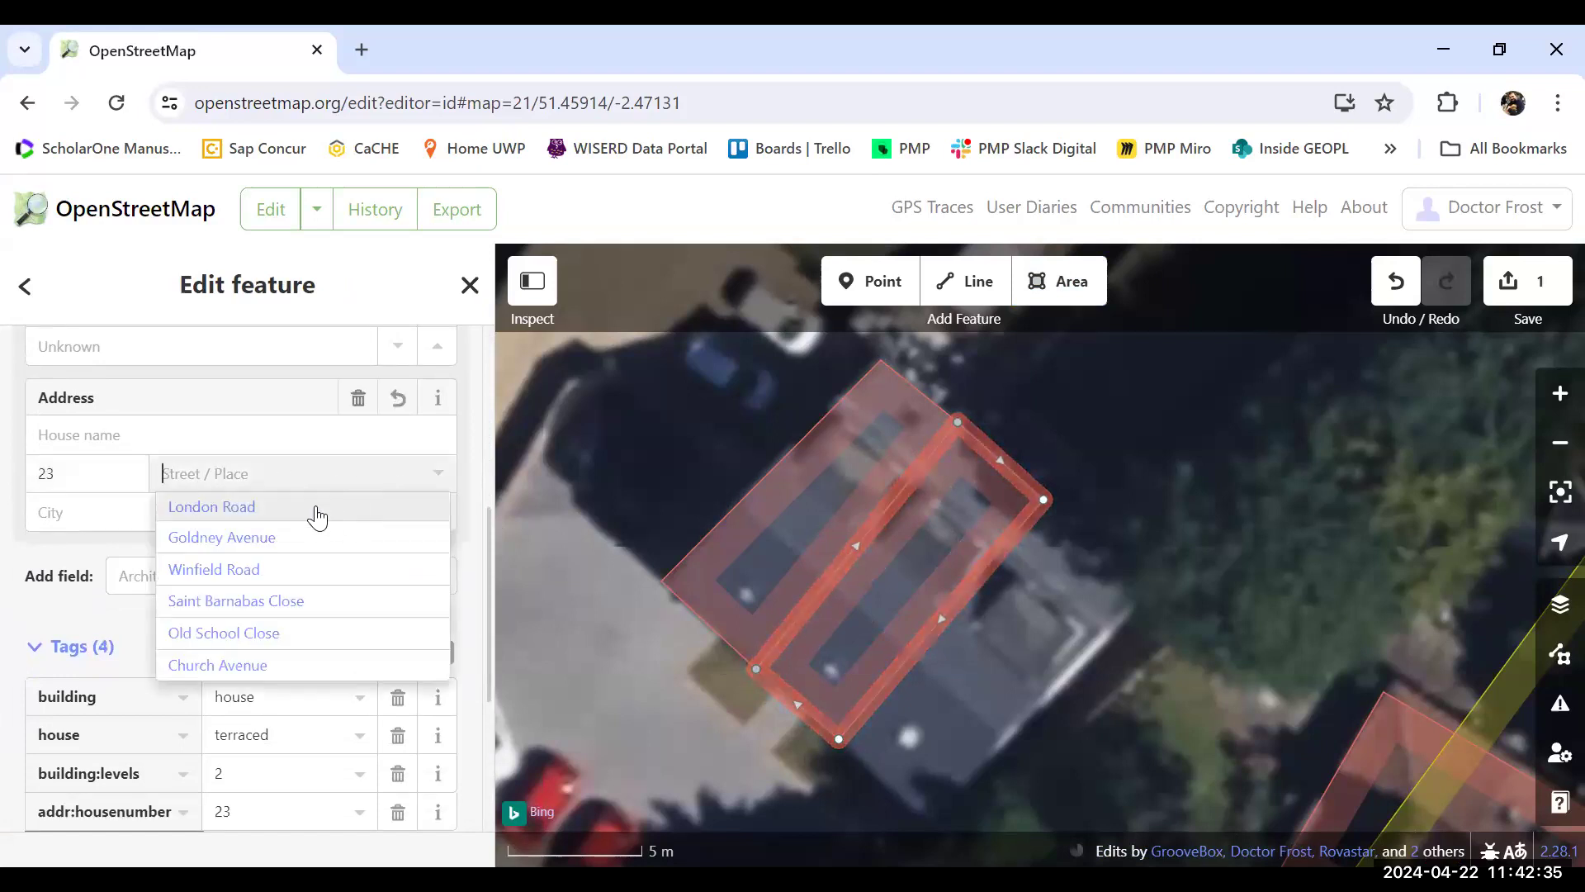
click(314, 512)
click(294, 513)
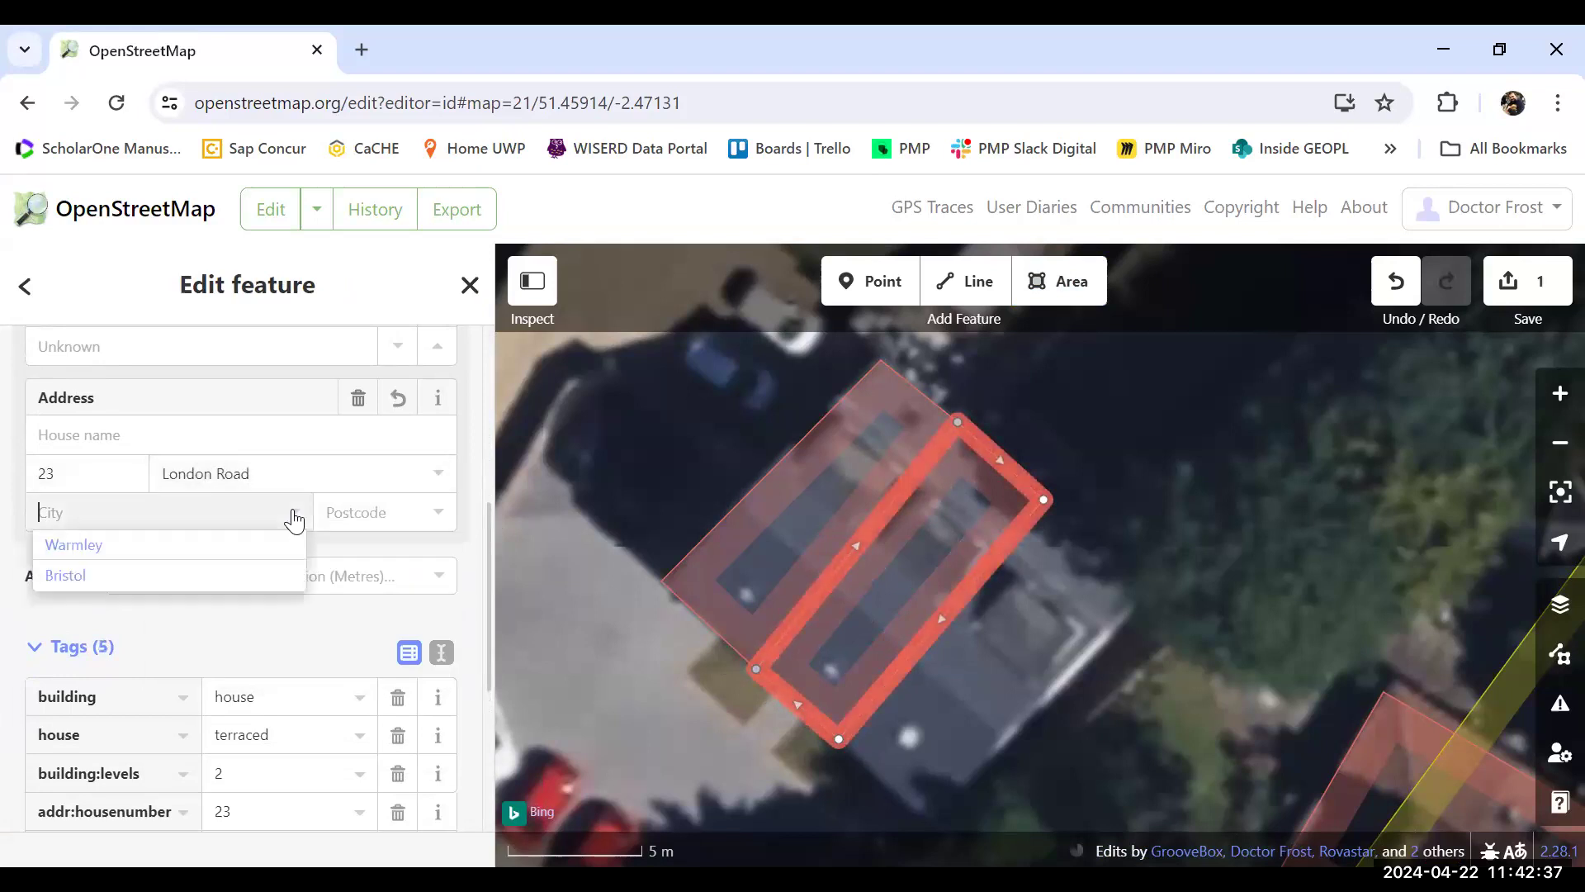
click(228, 544)
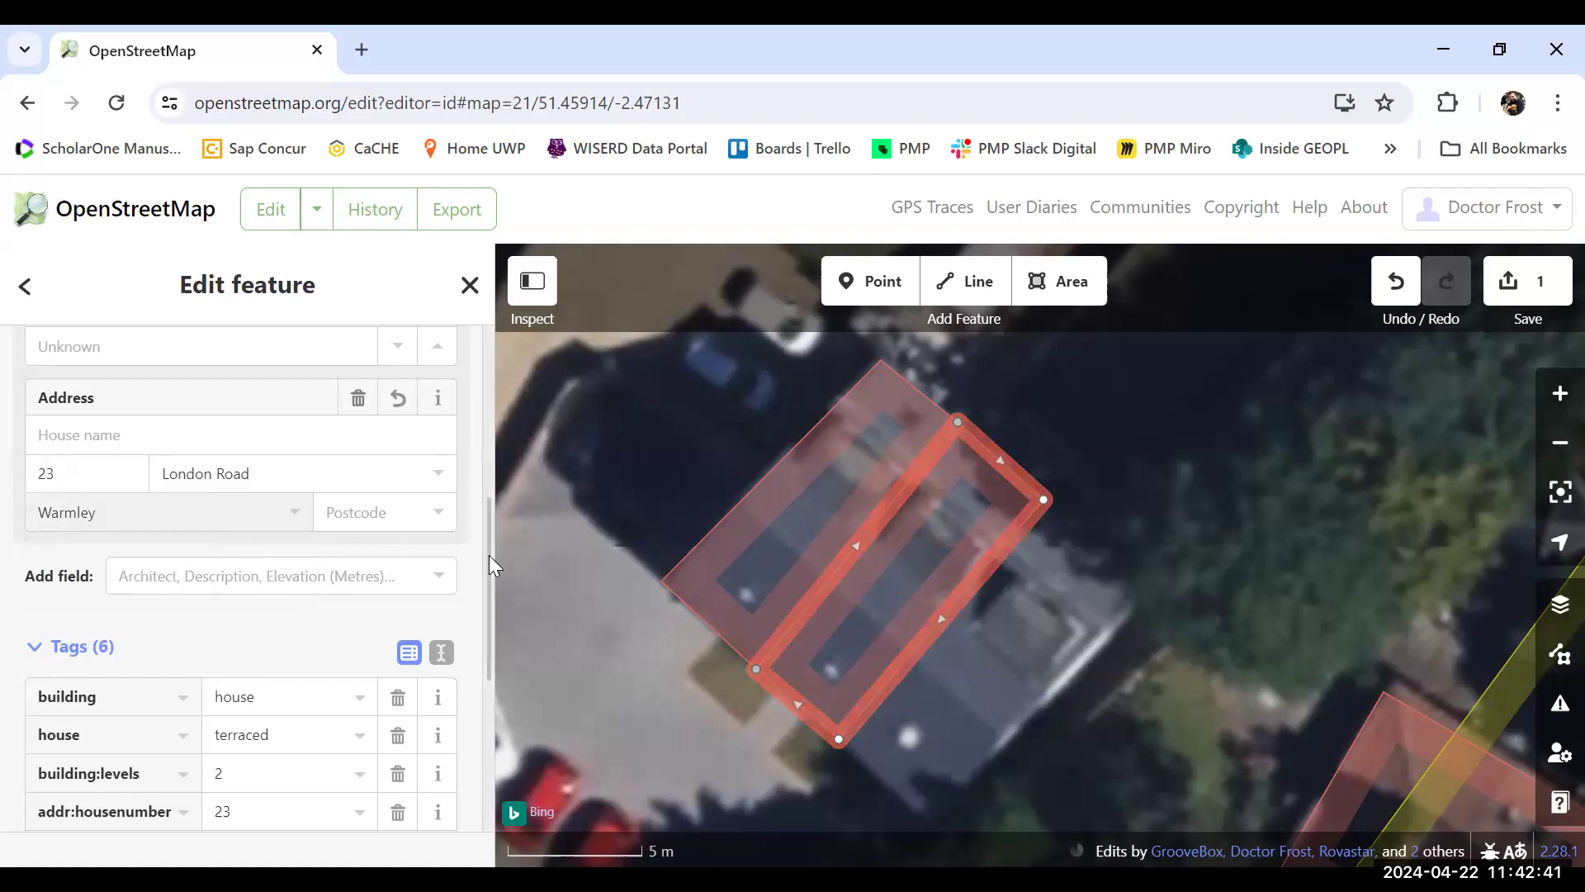
scroll(476, 684, down, 4)
scroll(477, 661, up, 2)
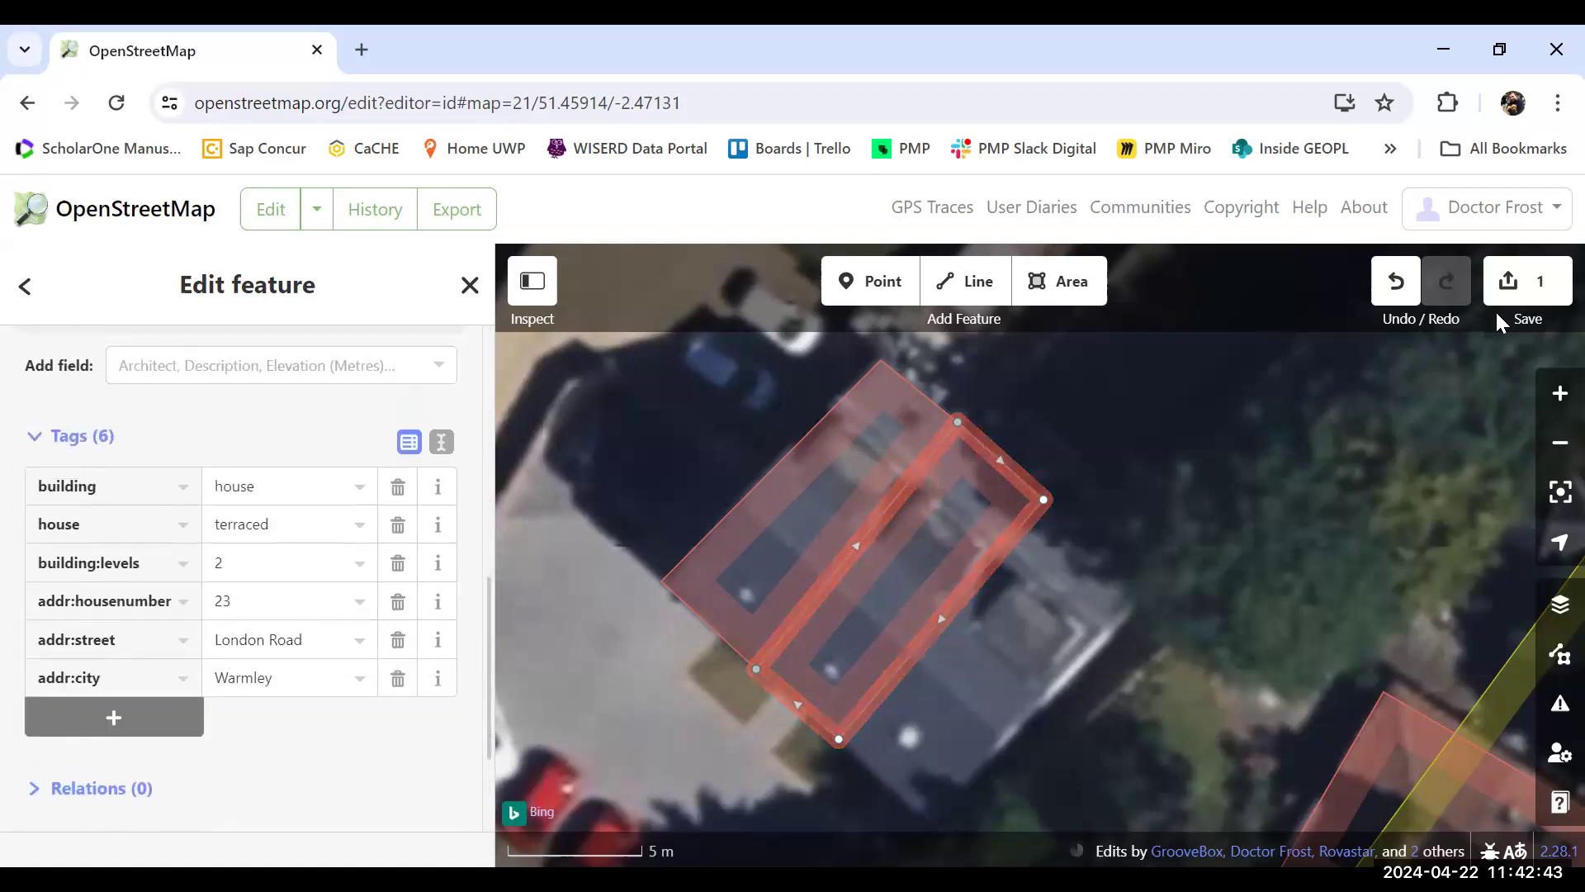
Start saving the middle house with the changeset comment "add new build terrace house".
click(1514, 285)
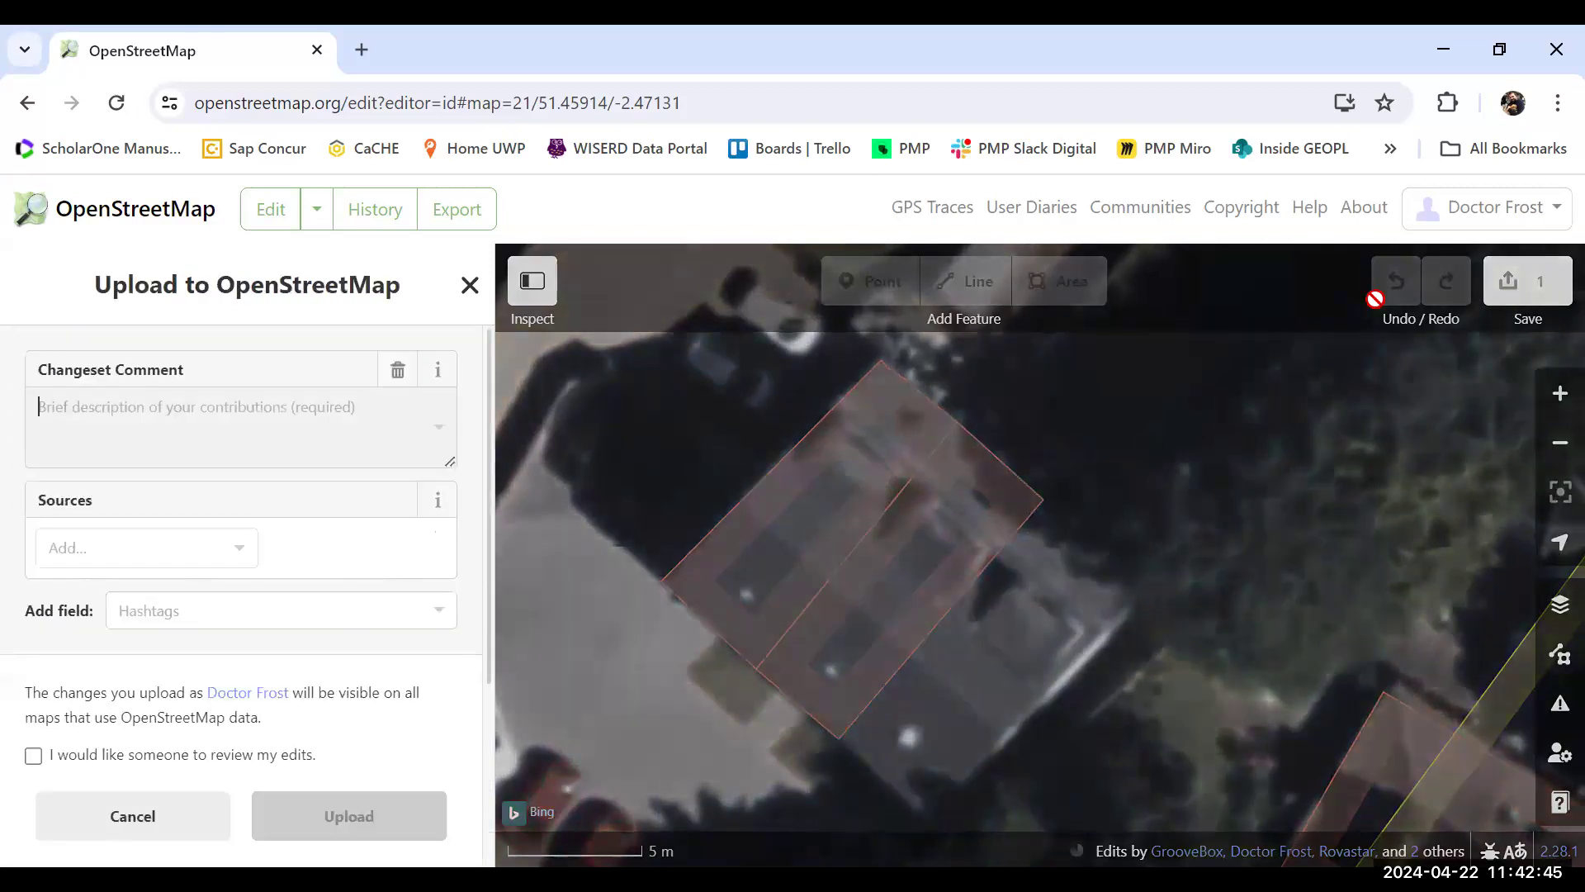
click(212, 405)
text(add new build terrace house)
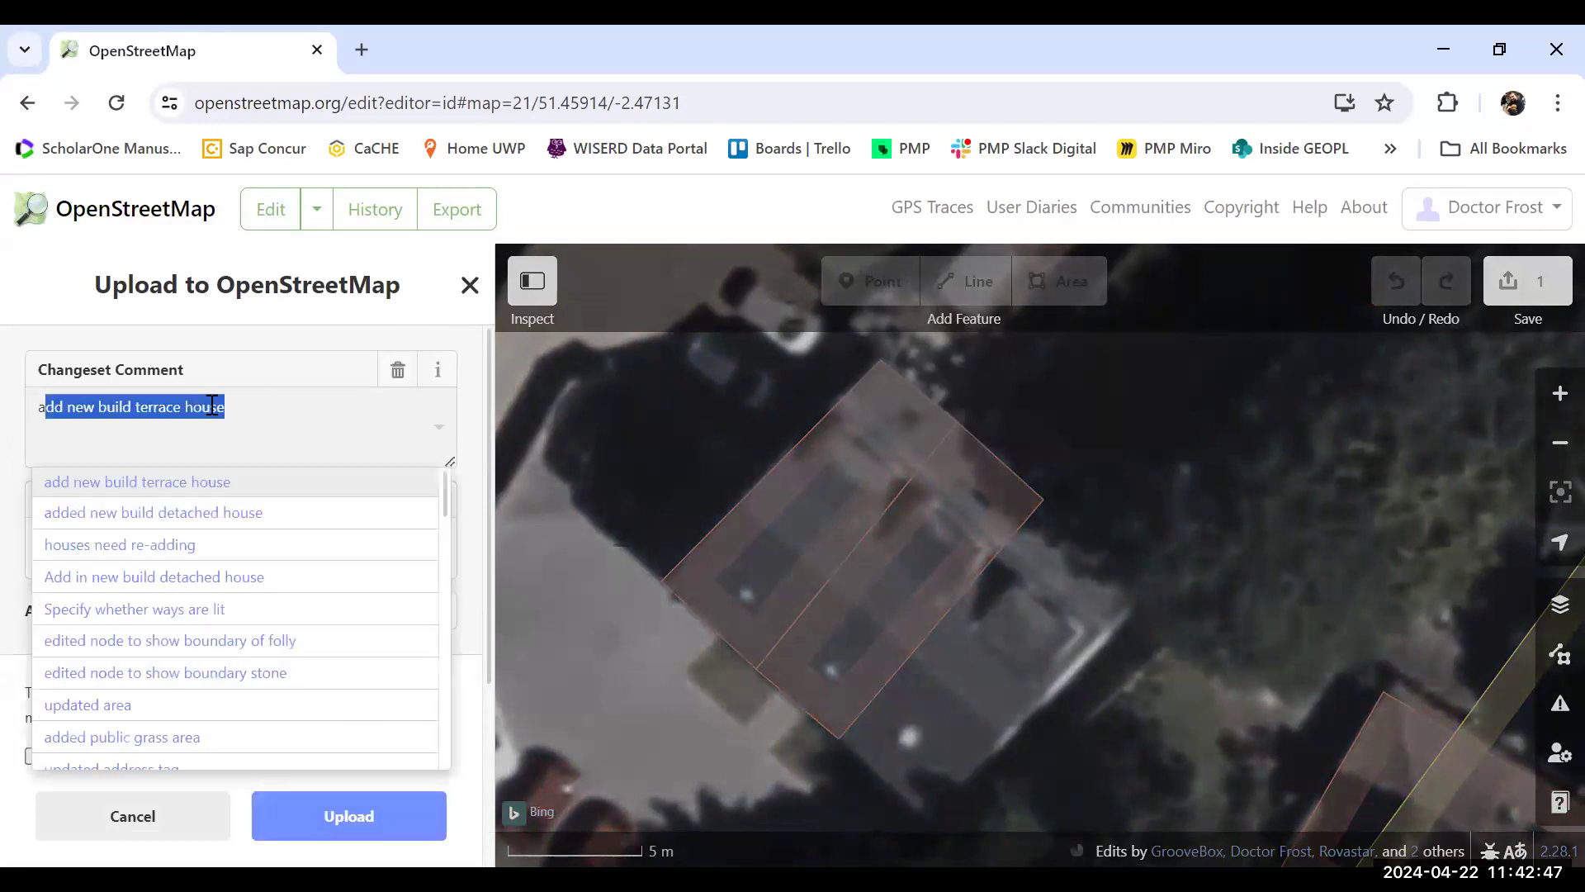
key(Right)
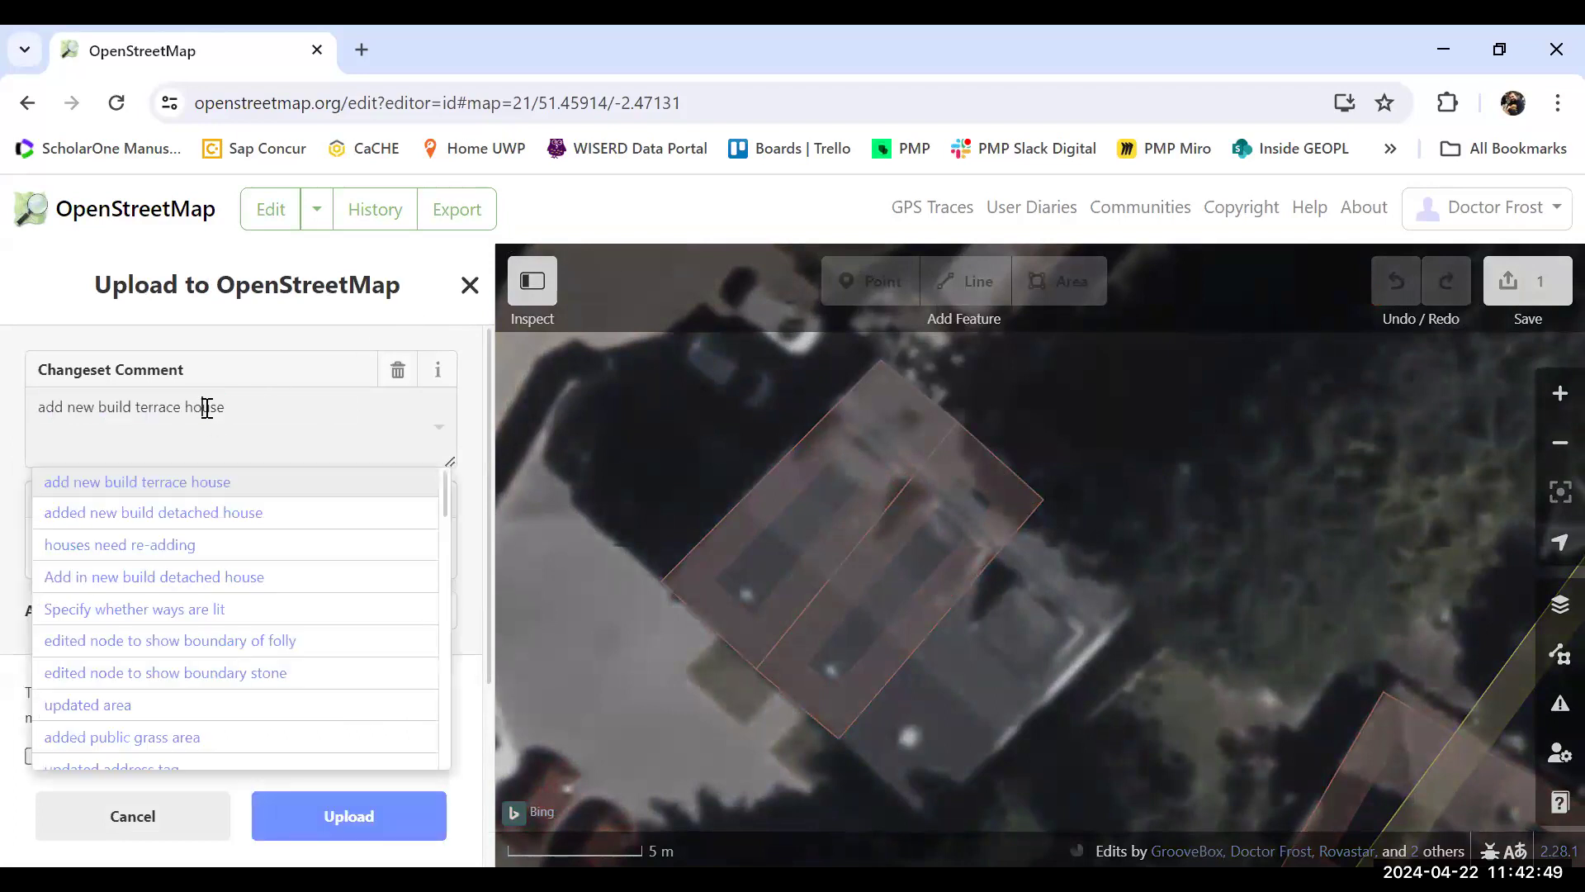
click(338, 446)
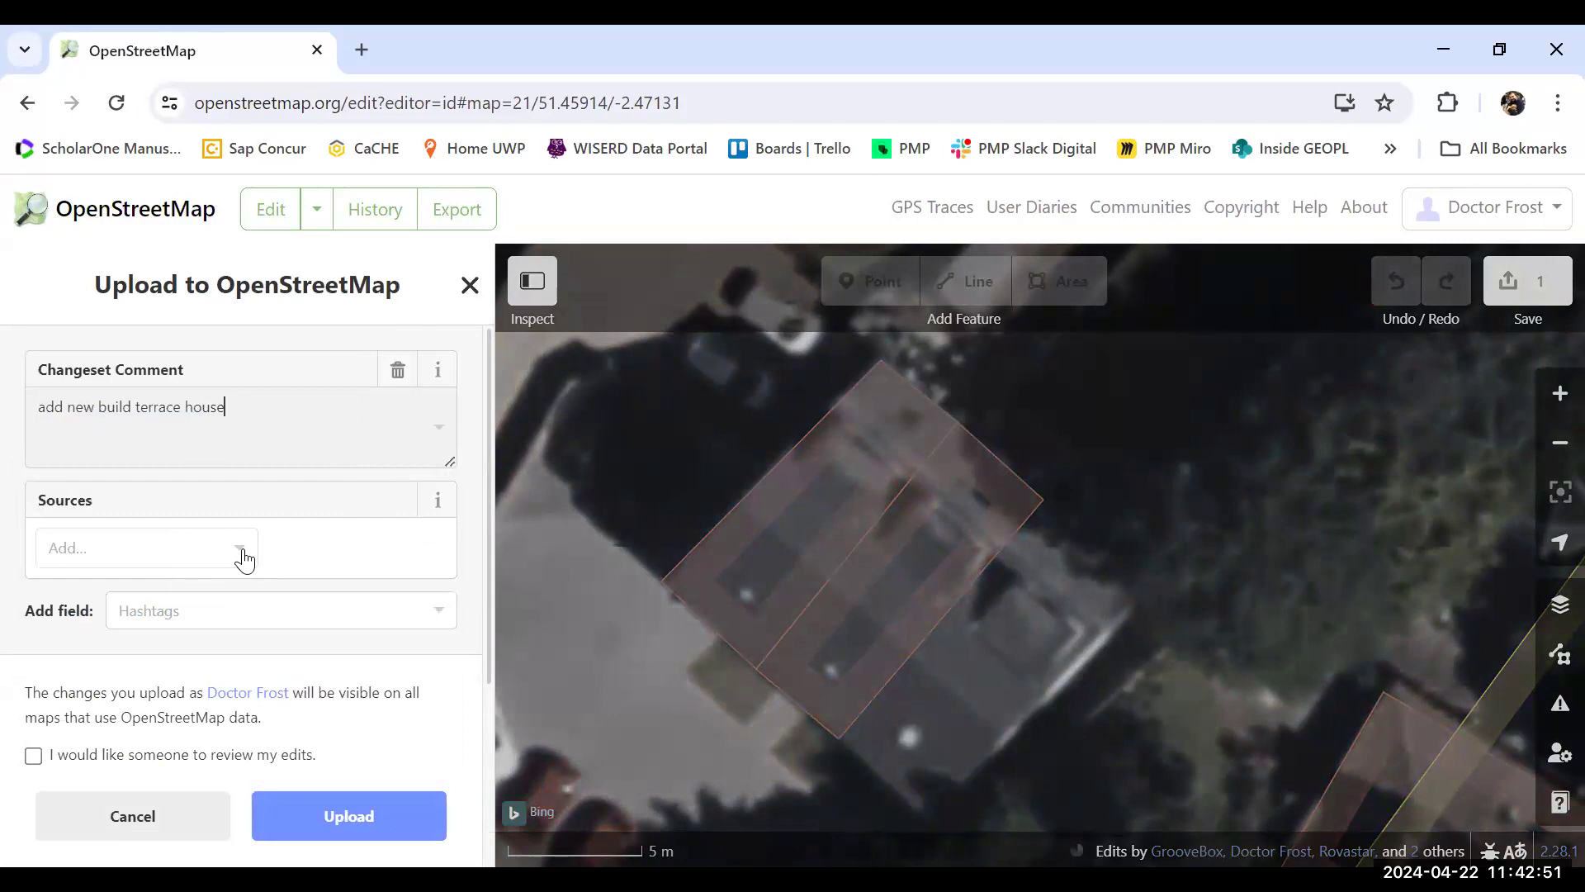
Add Local Knowledge as the source for the middle house's changeset and upload it to OpenStreetMap.
click(238, 552)
click(138, 624)
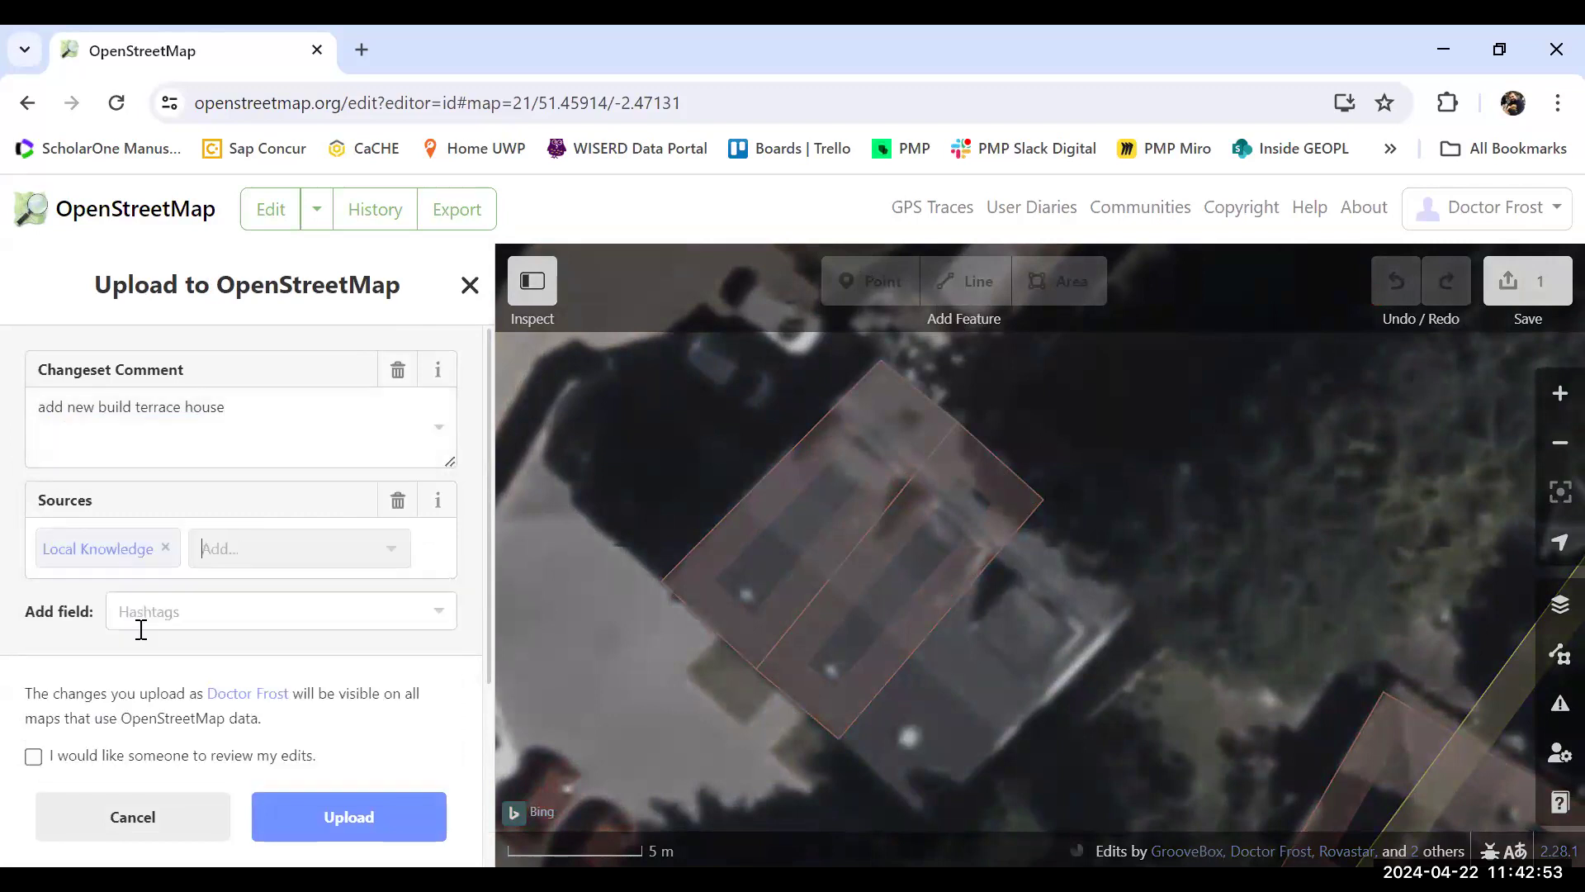
click(310, 819)
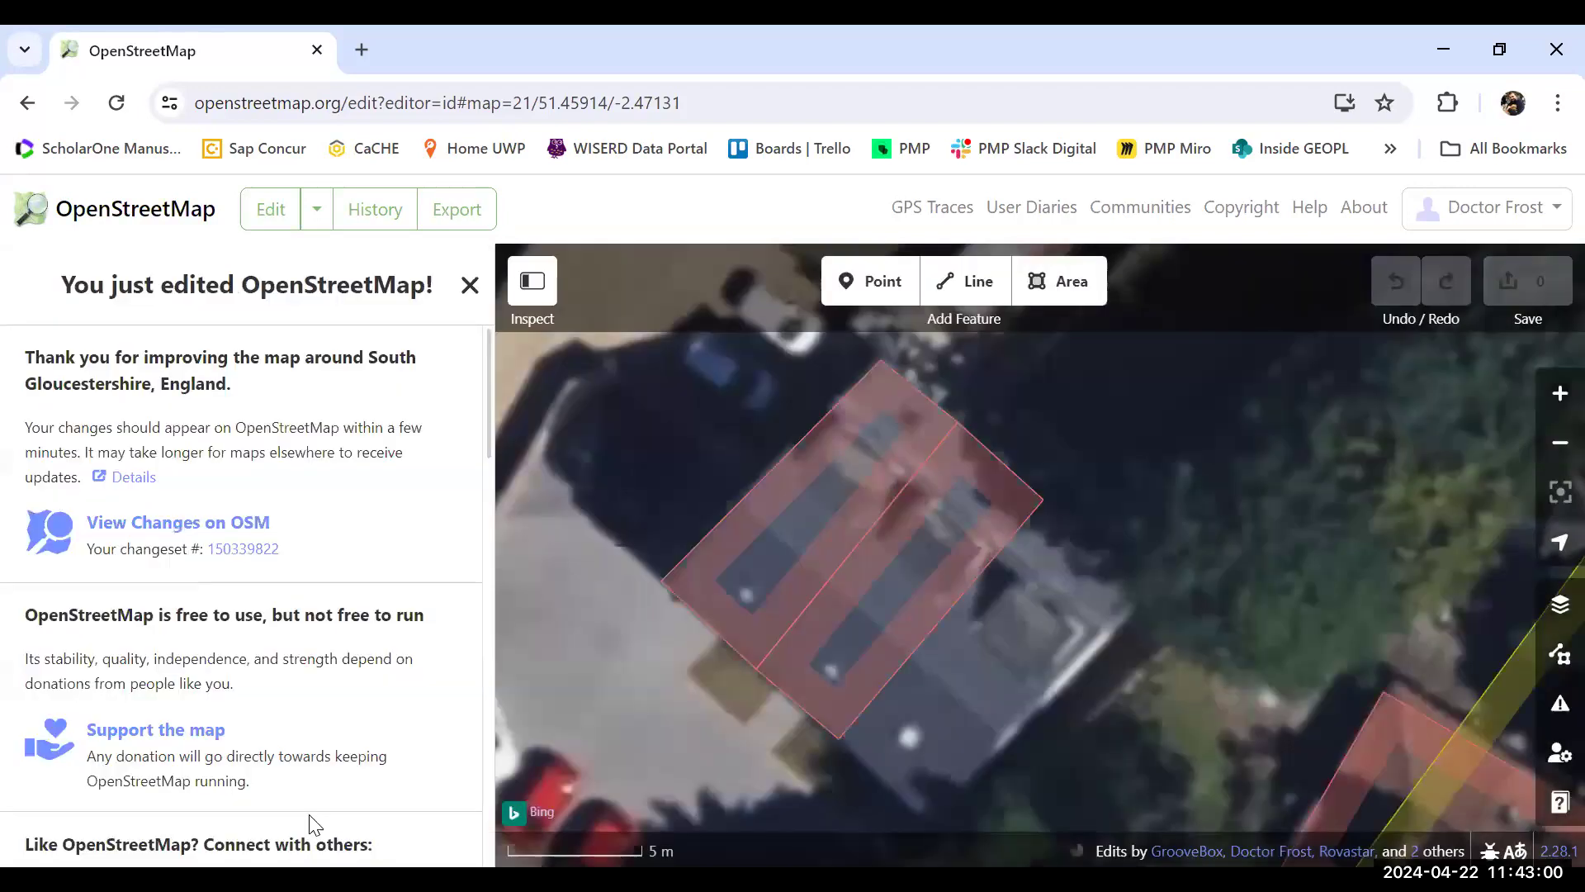
click(469, 287)
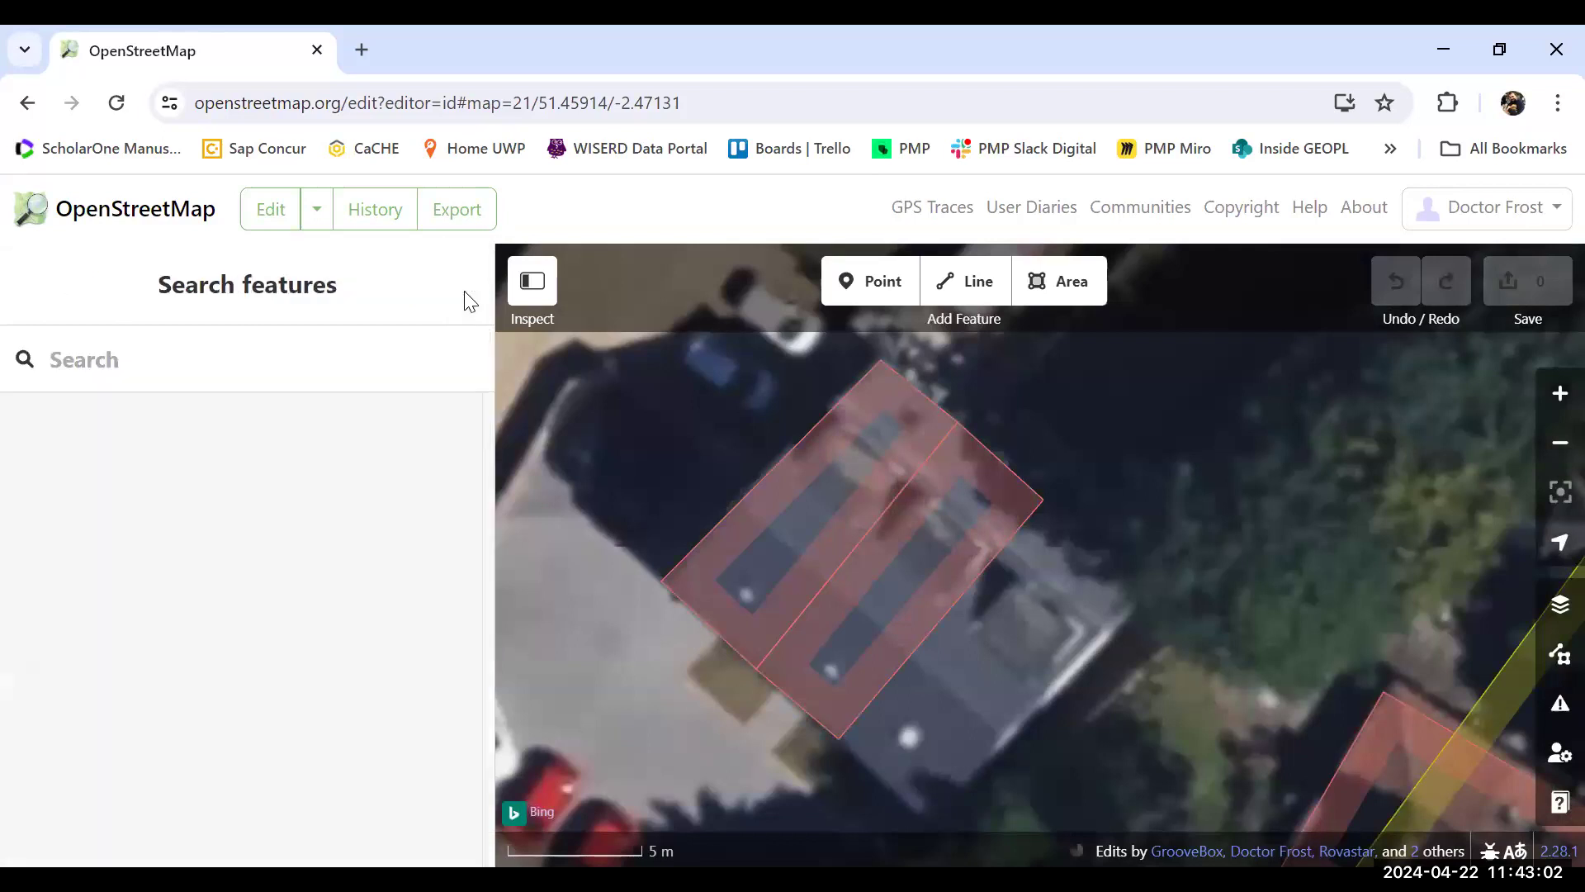
Trace the remaining end house of the terrace as a four-cornered area sharing the middle house's outer long wall.
click(1046, 289)
click(1044, 500)
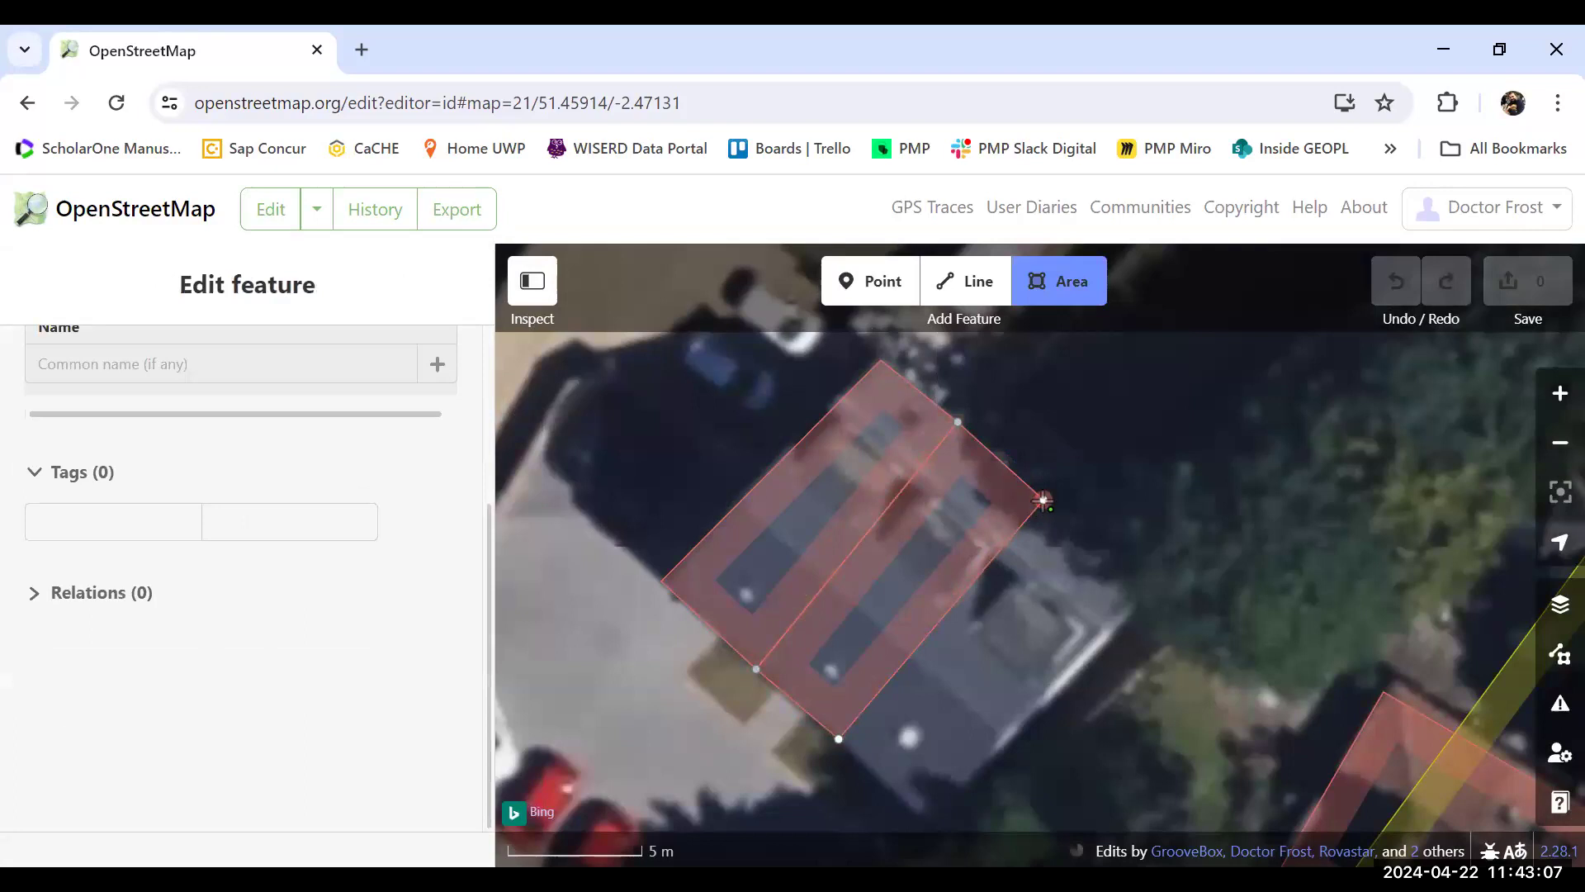
click(1151, 580)
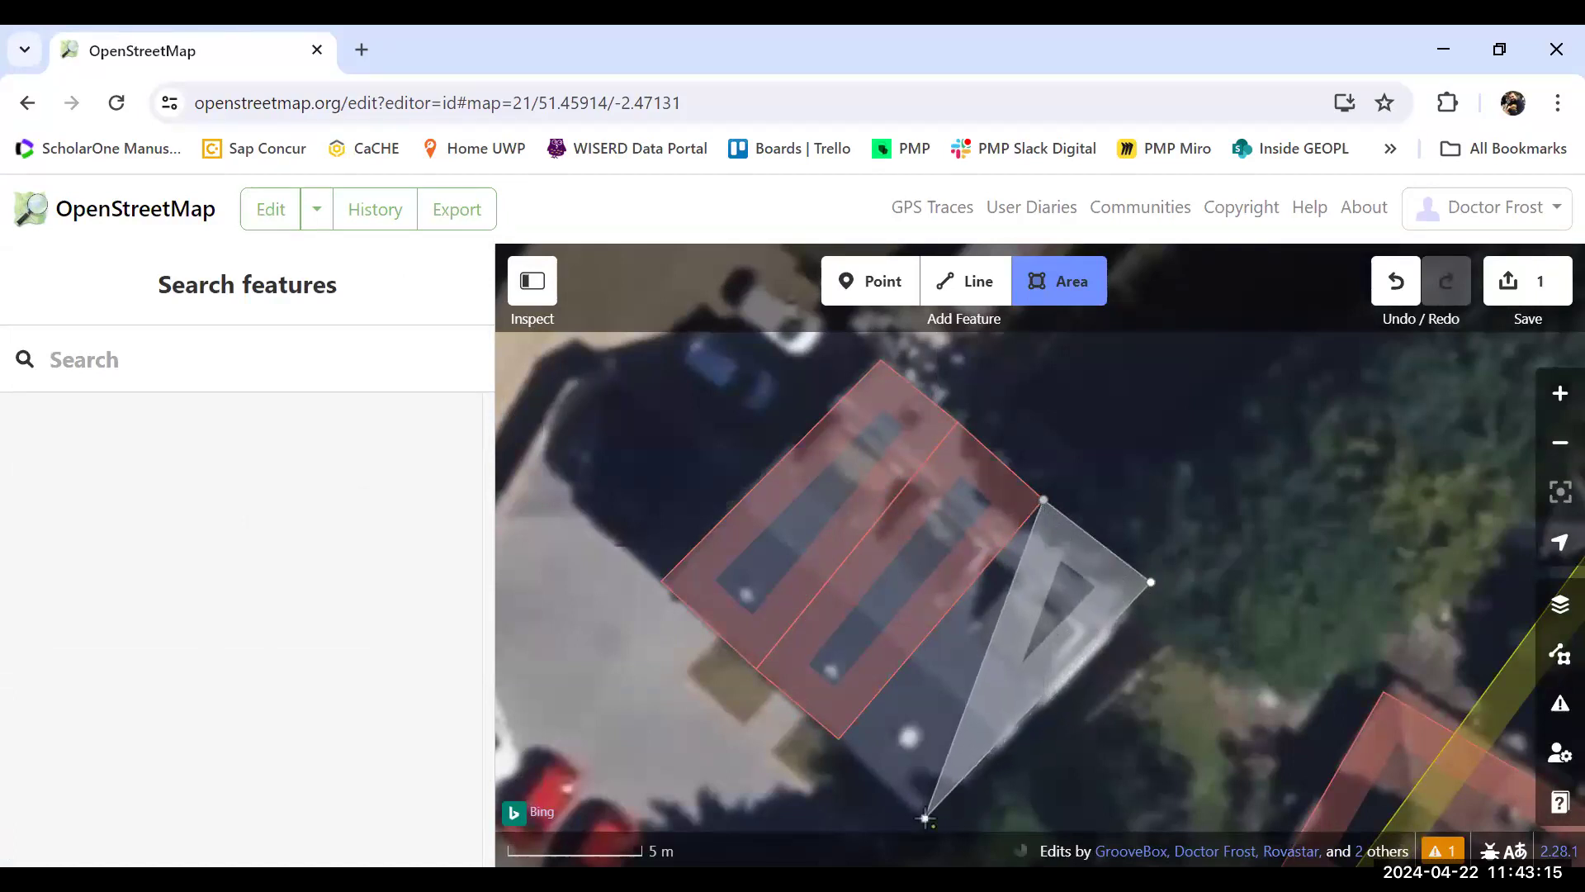
click(925, 818)
click(837, 738)
click(836, 739)
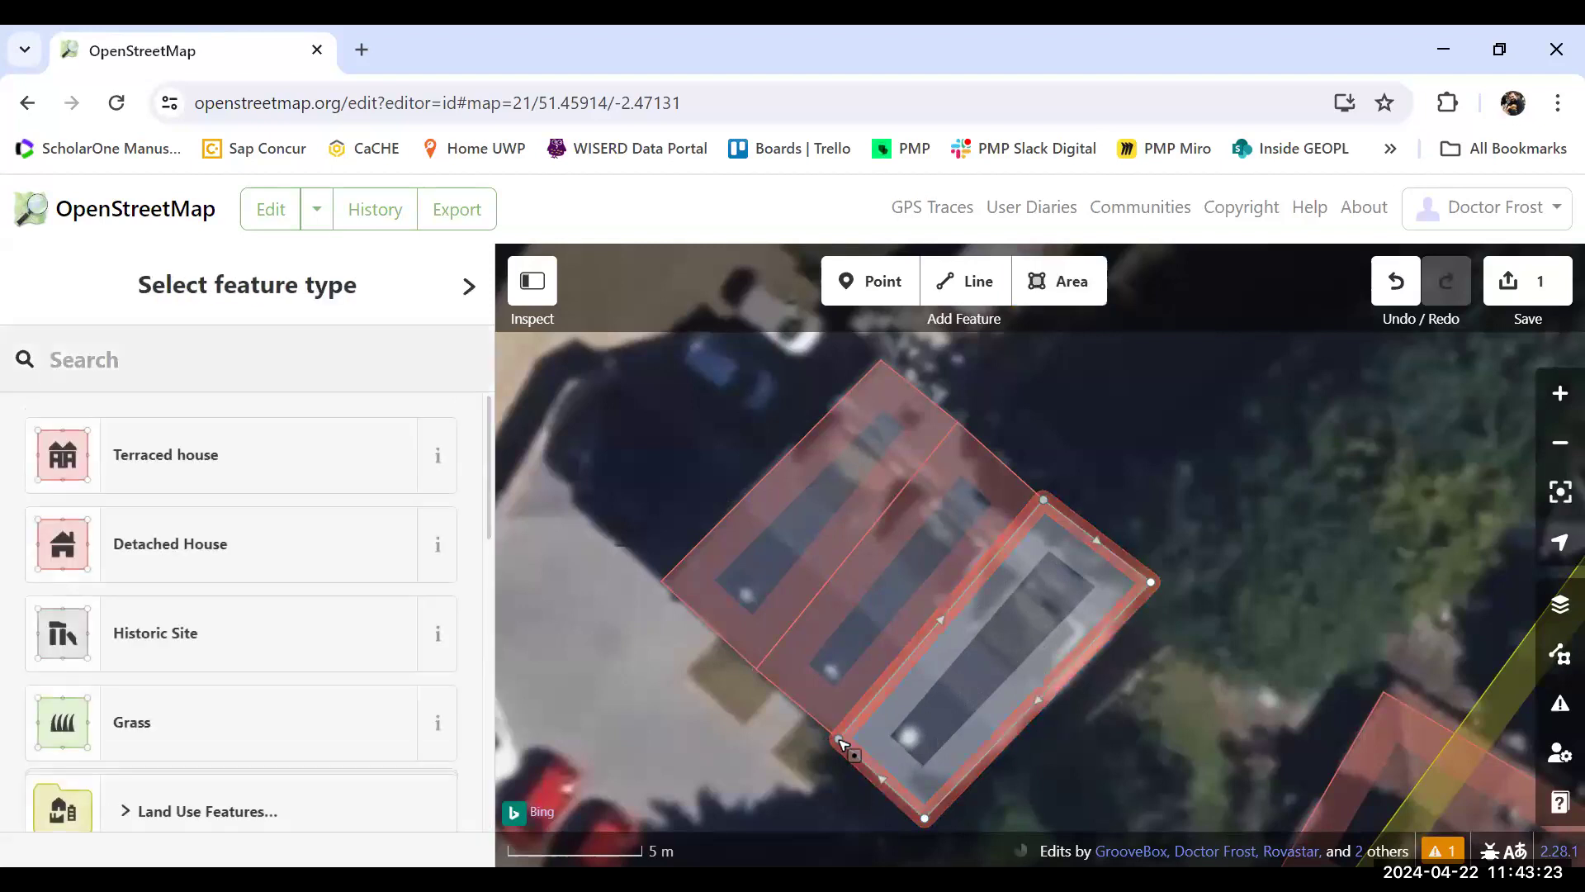
Classify the end house's area as a Terraced house and set its levels to 2.
click(219, 471)
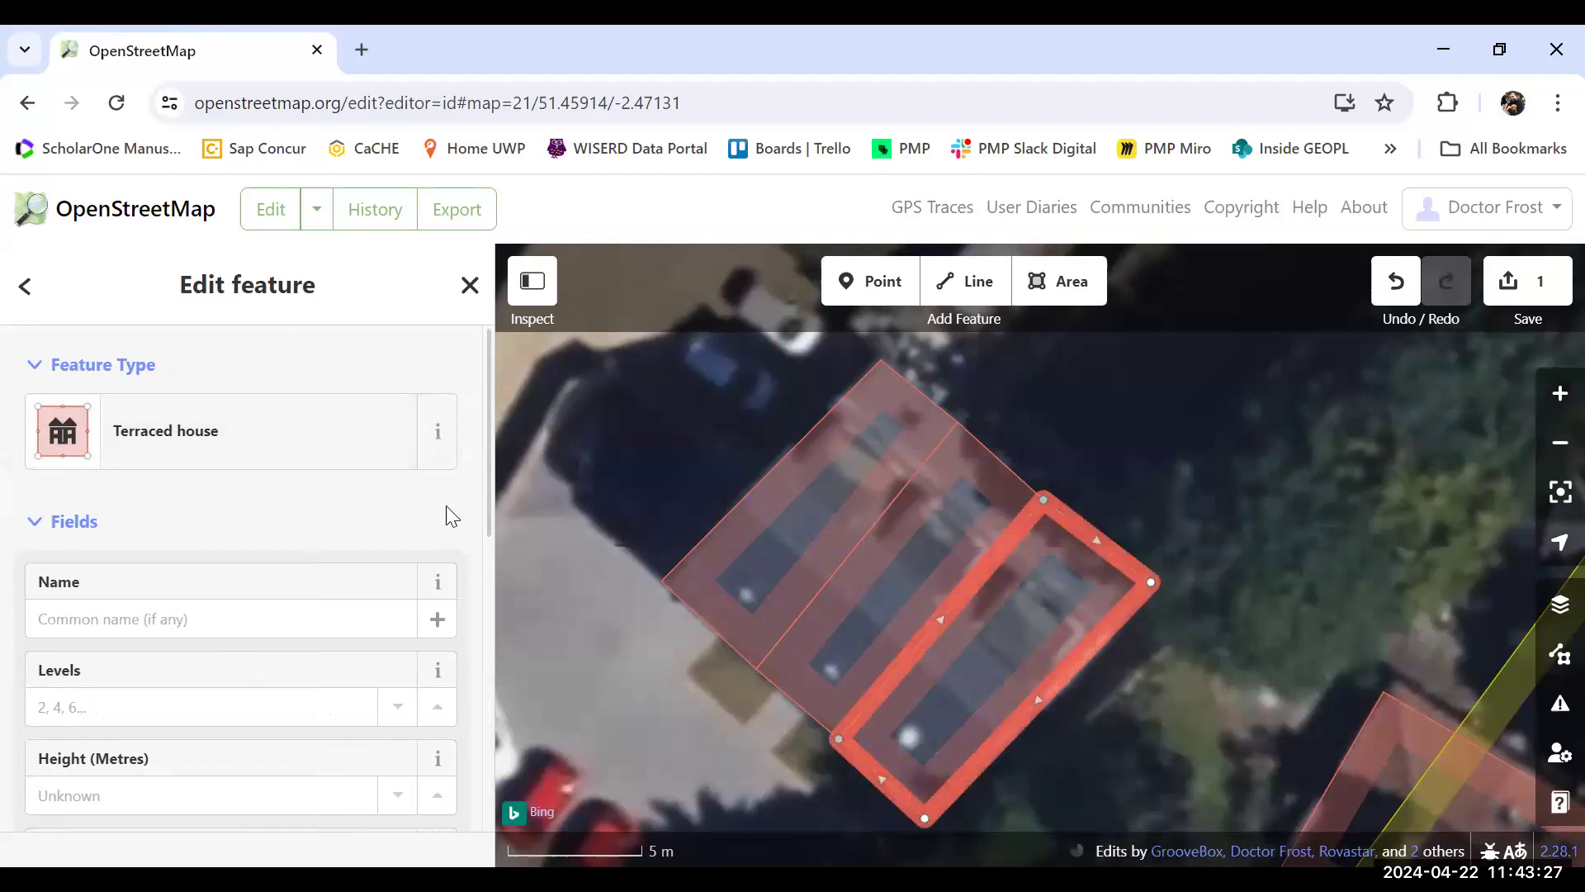
click(250, 700)
text(2)
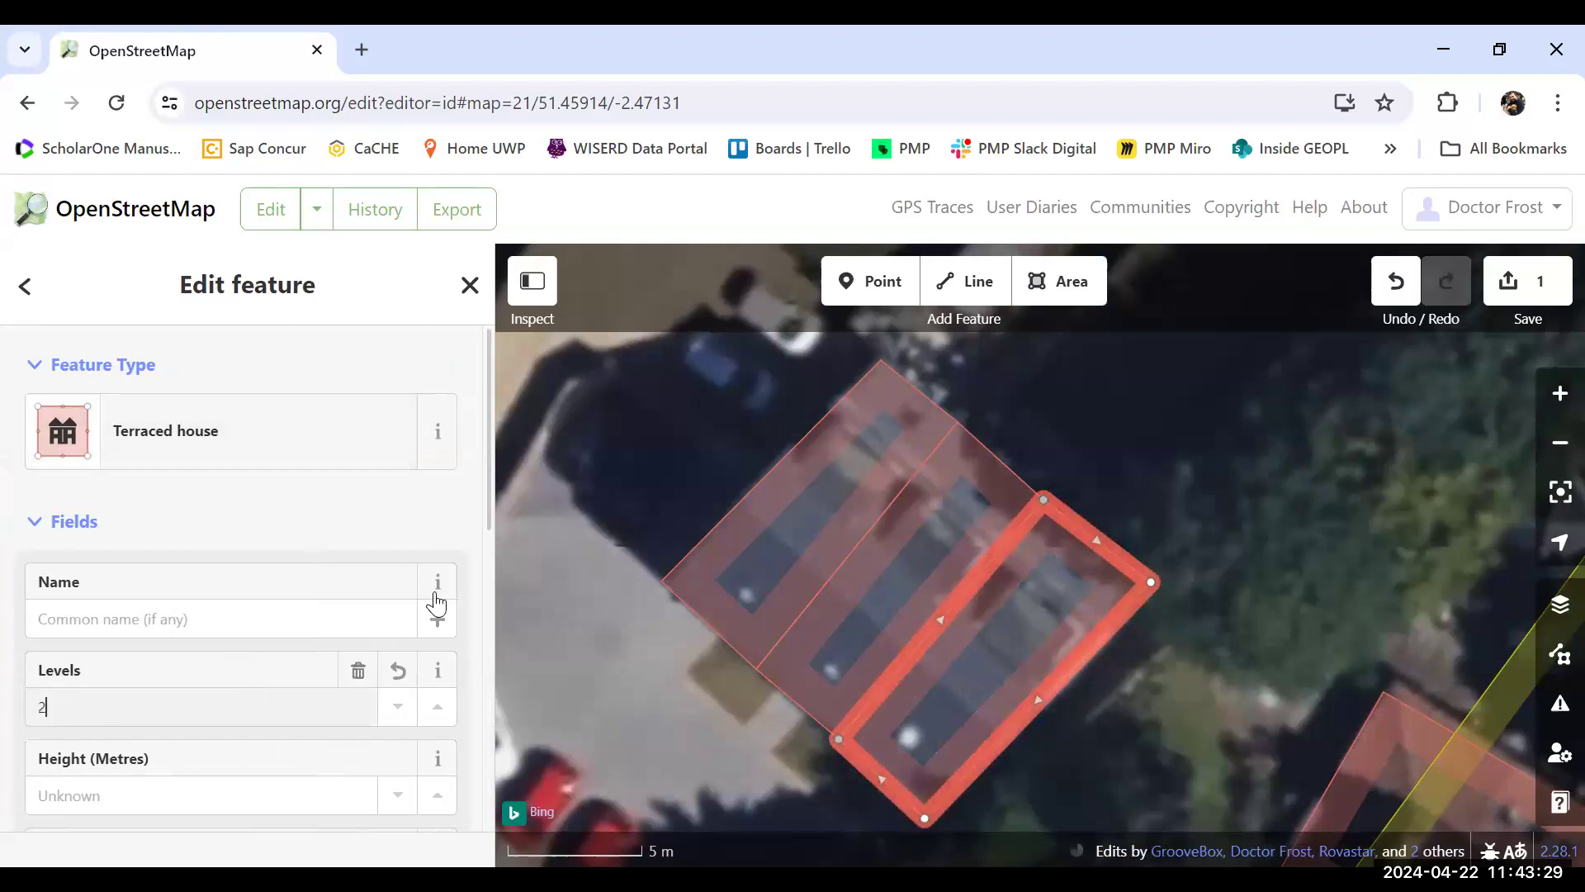
Fill in the house number, street and city in the end house's address.
scroll(487, 503, down, 1)
drag(487, 528, 484, 649)
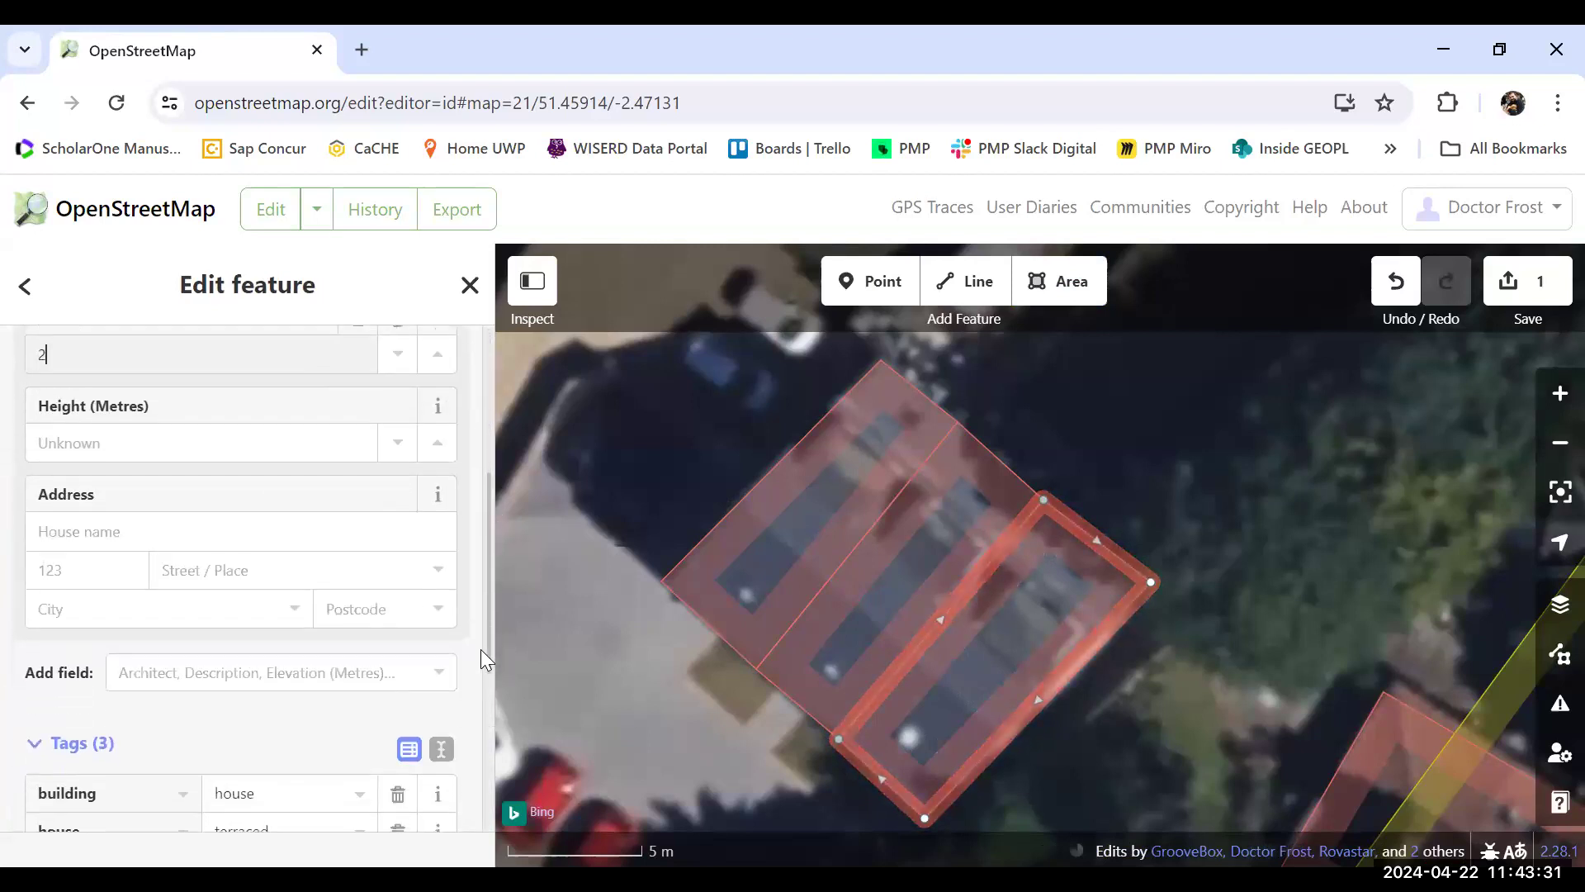
click(78, 568)
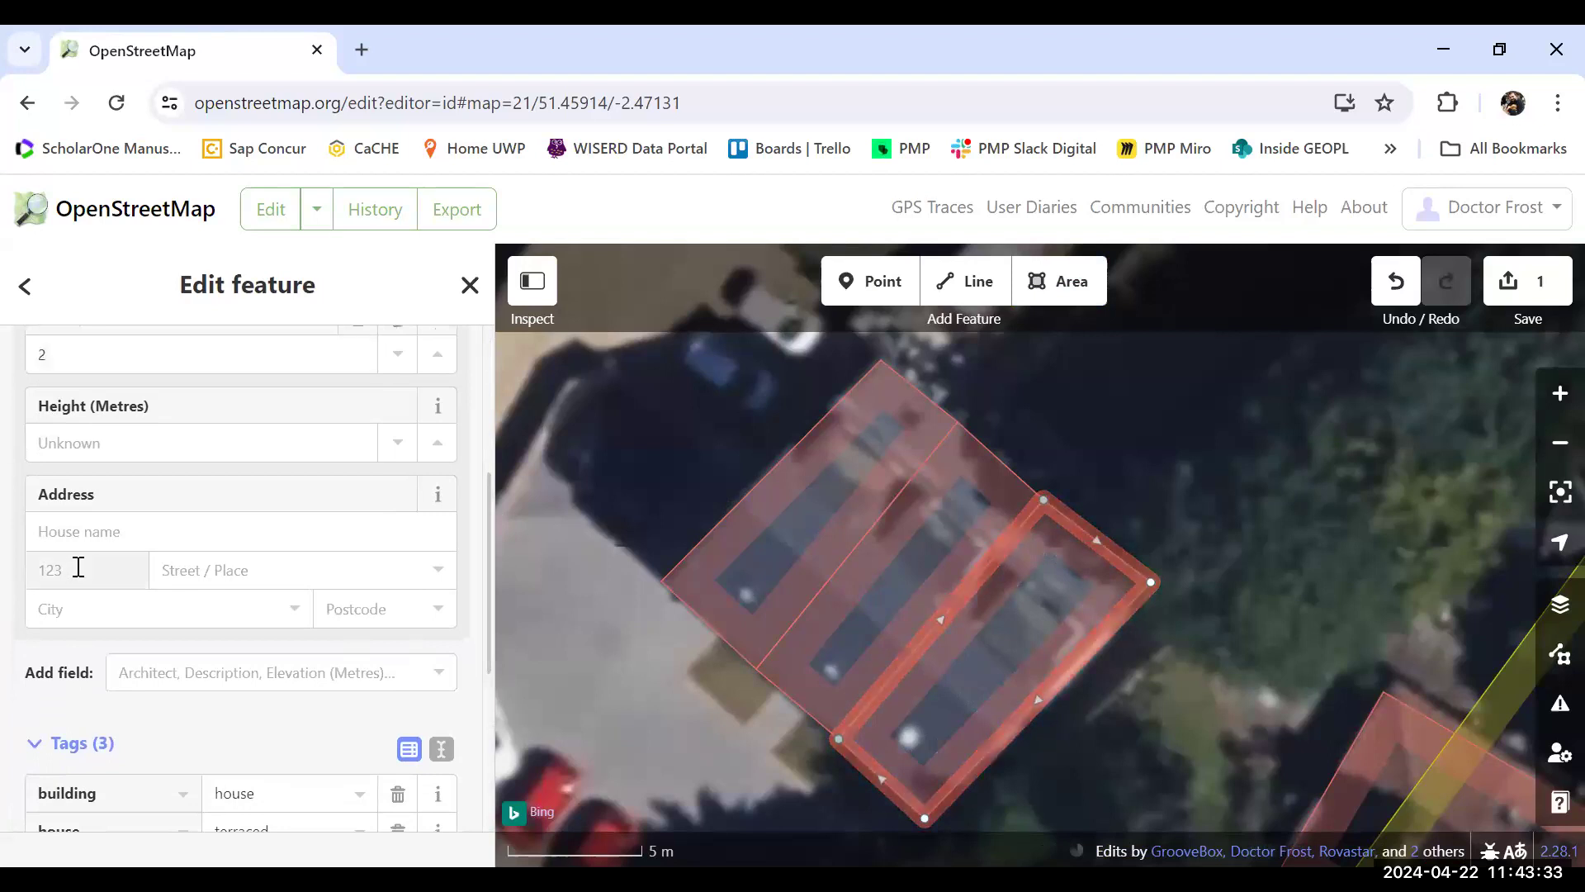
text(23A)
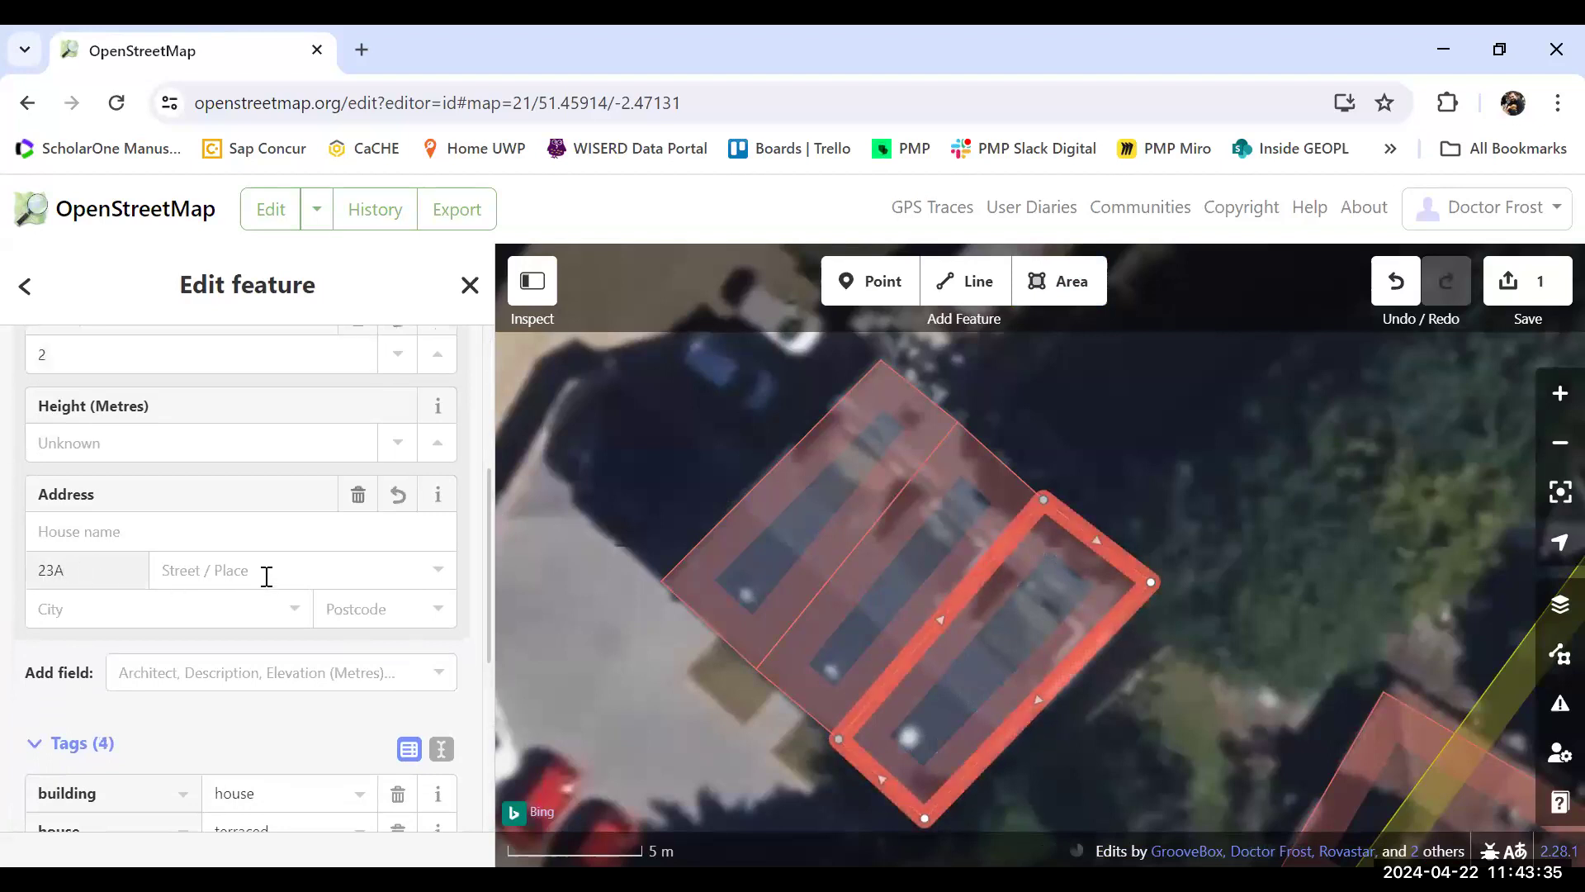
click(265, 577)
click(265, 603)
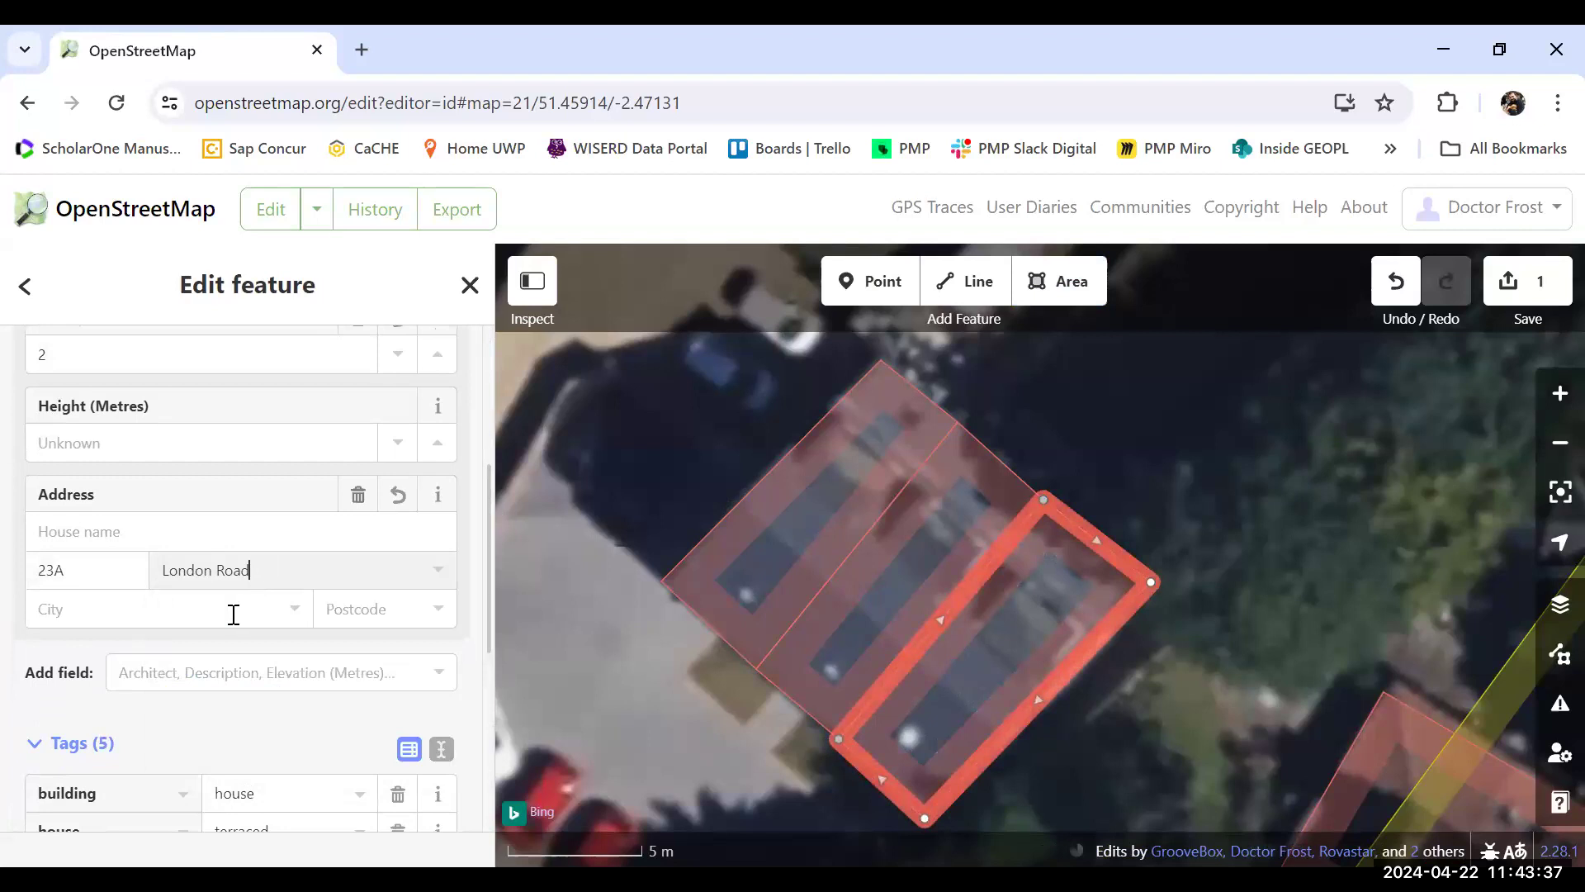
click(295, 611)
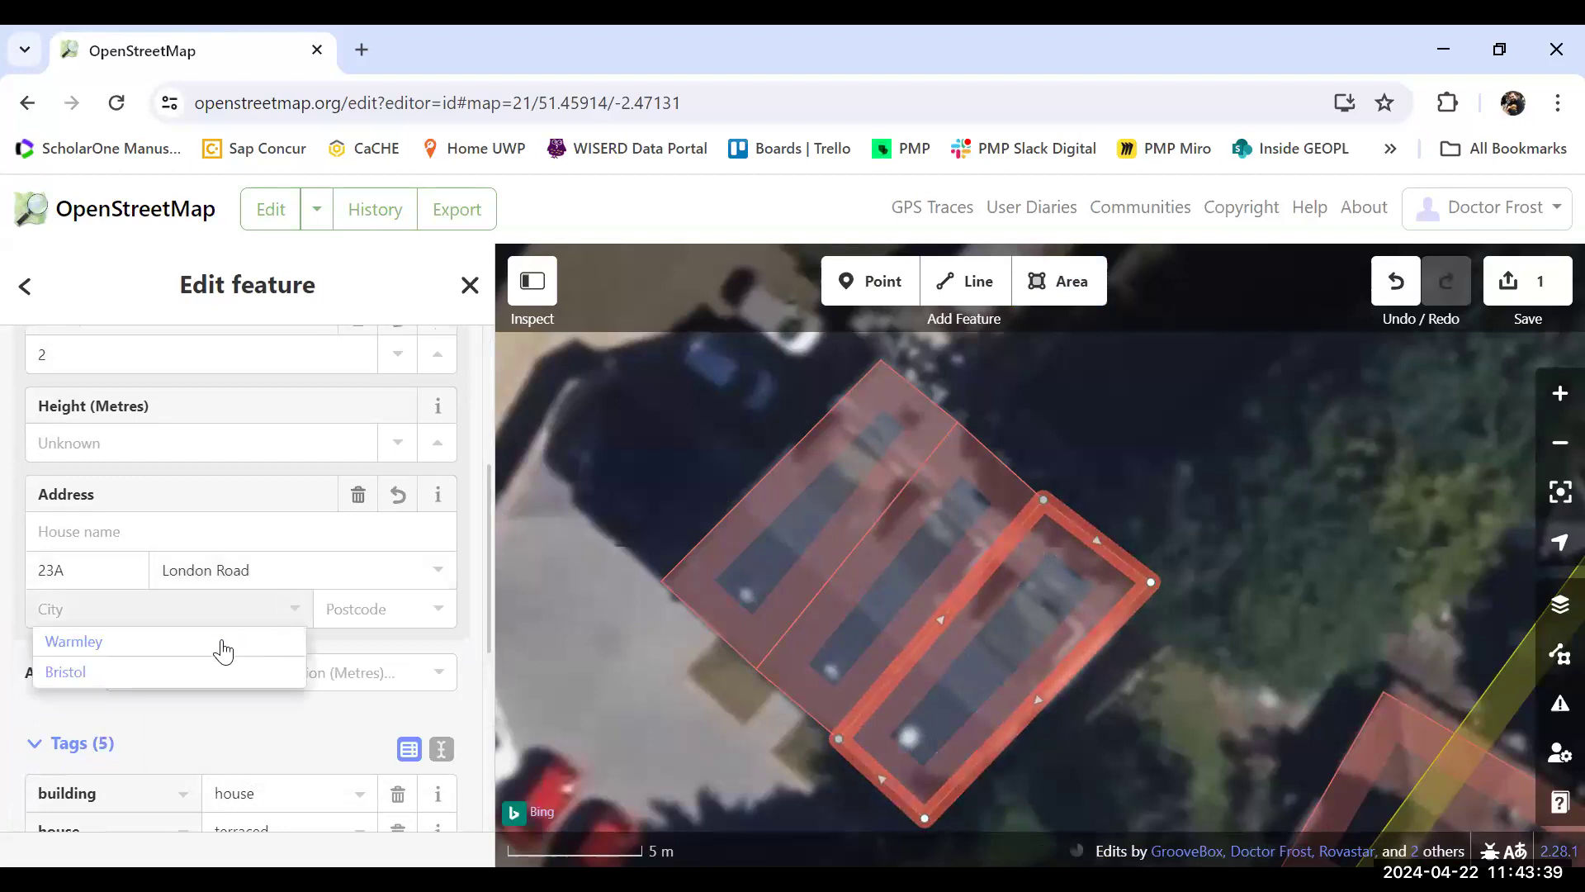
click(197, 644)
scroll(491, 618, down, 4)
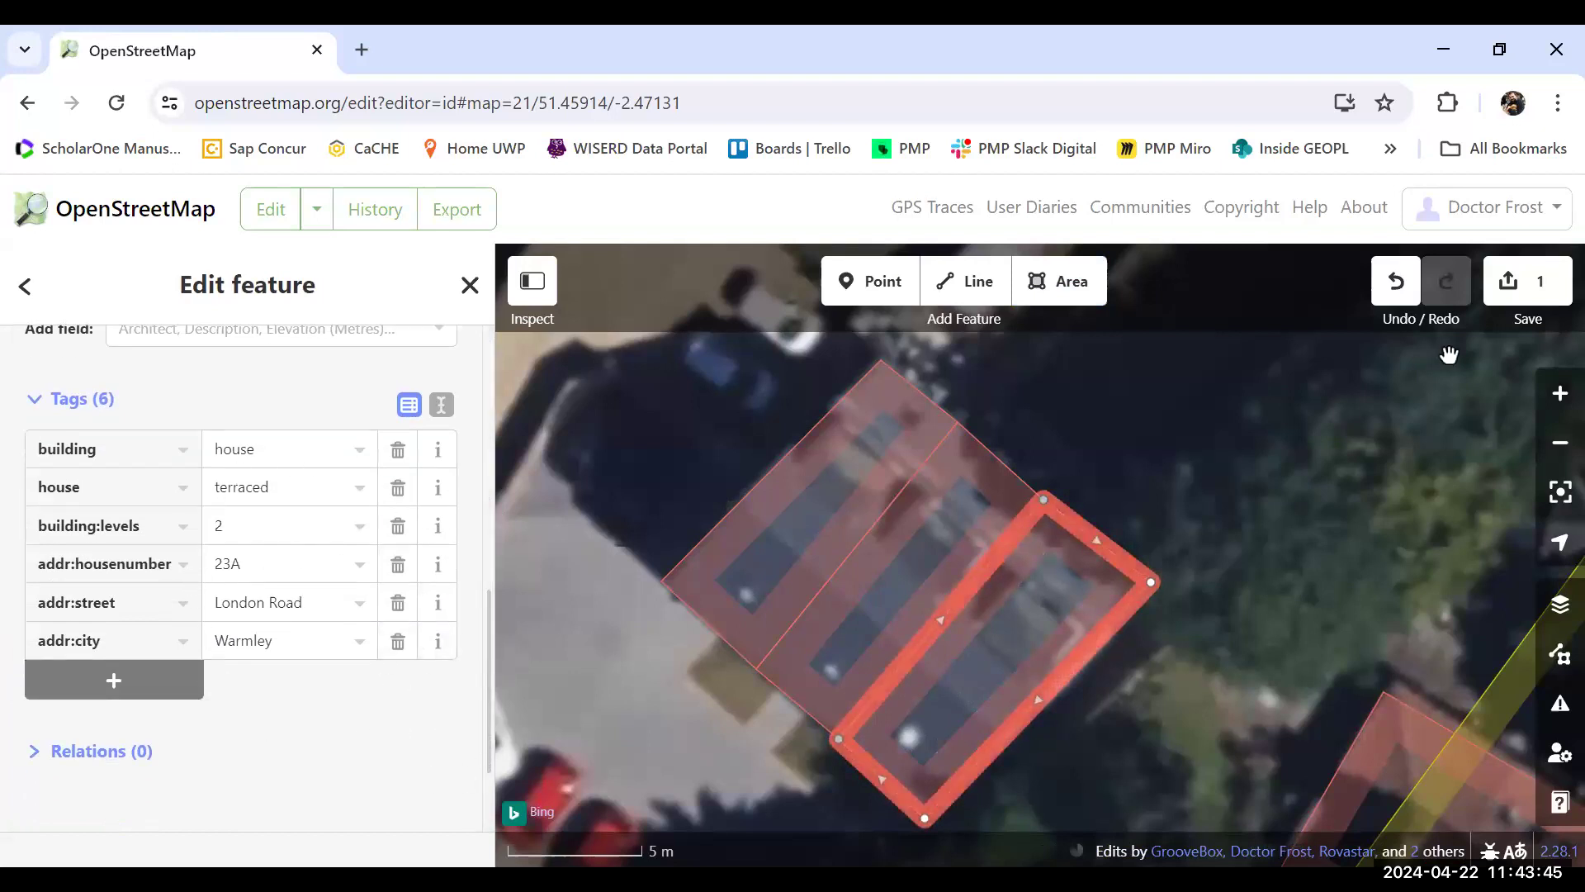
Start saving the end house with the changeset comment "add new build terrace house".
click(1509, 293)
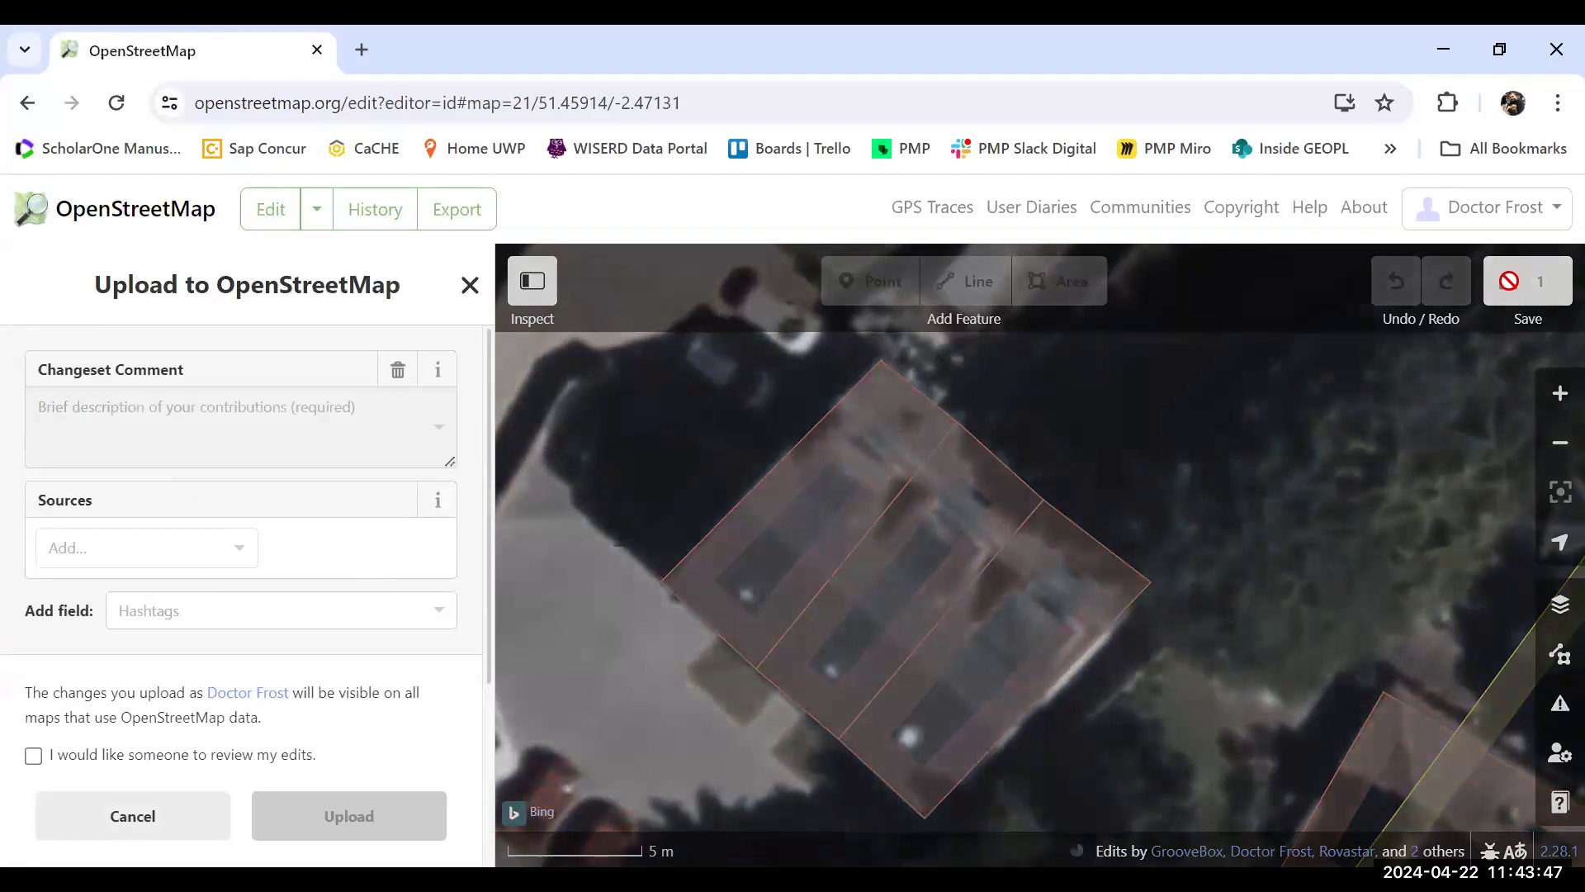
text(add new build terrace house)
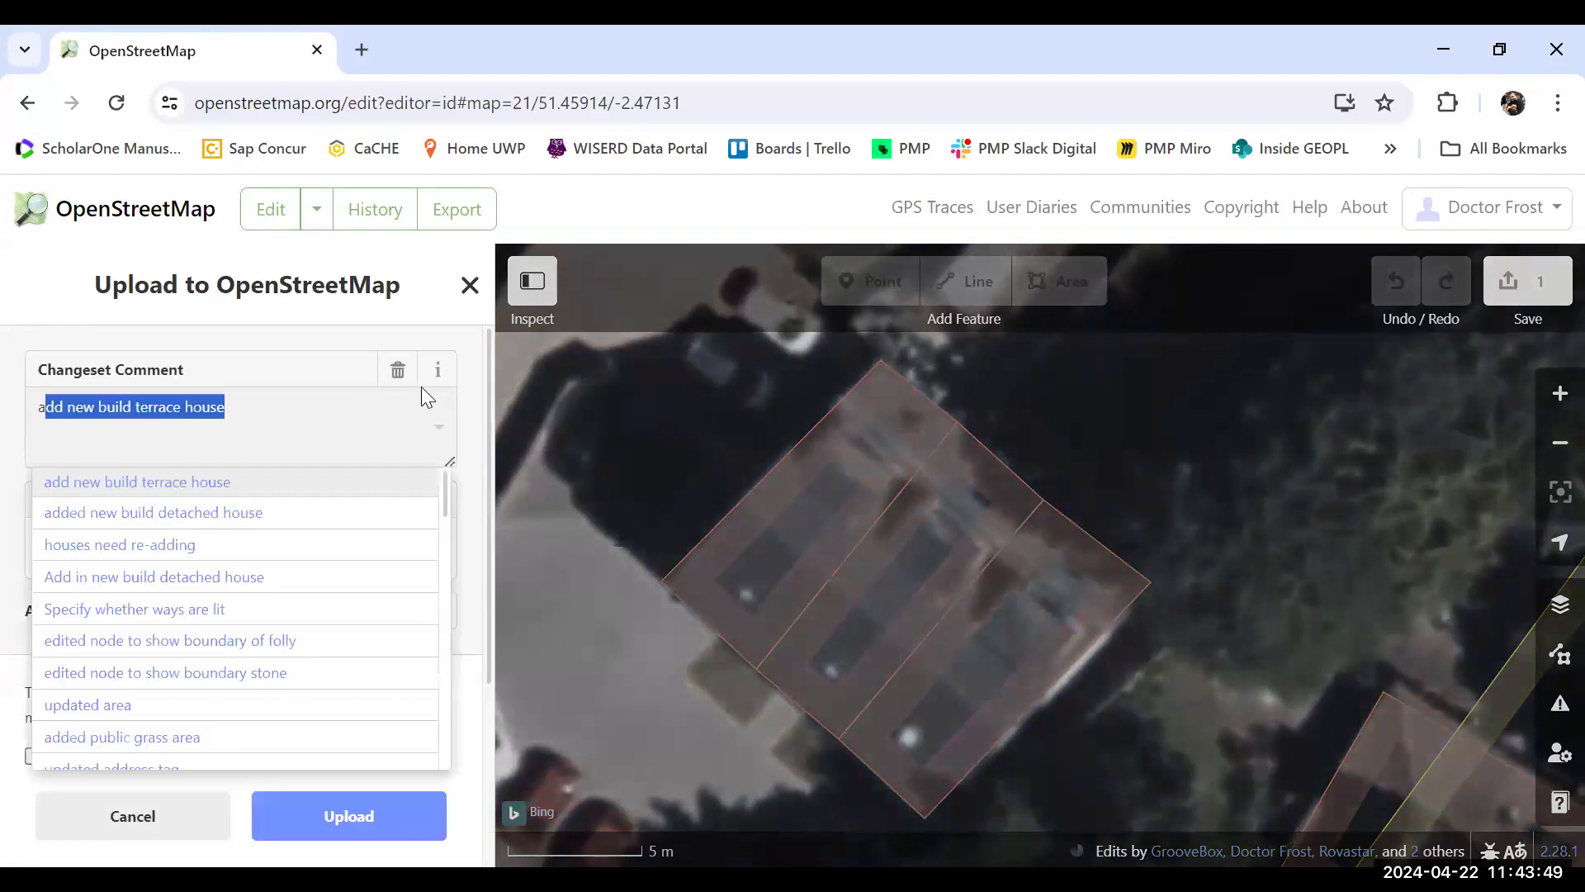
click(246, 410)
click(477, 434)
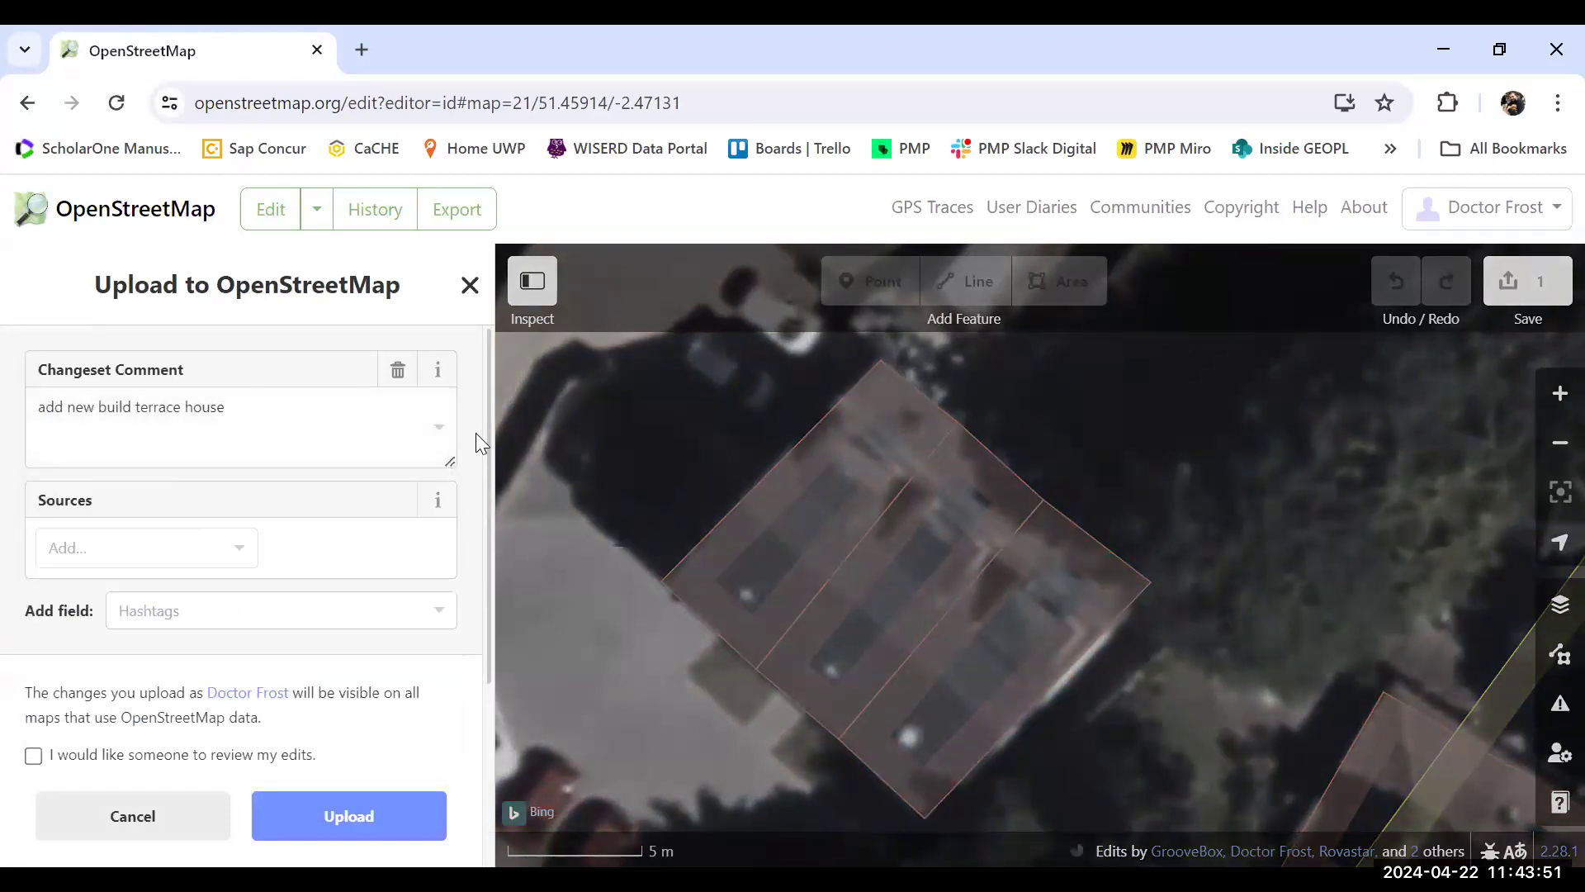
Add Local Knowledge as the source for the end house's changeset and upload it to OpenStreetMap.
click(238, 558)
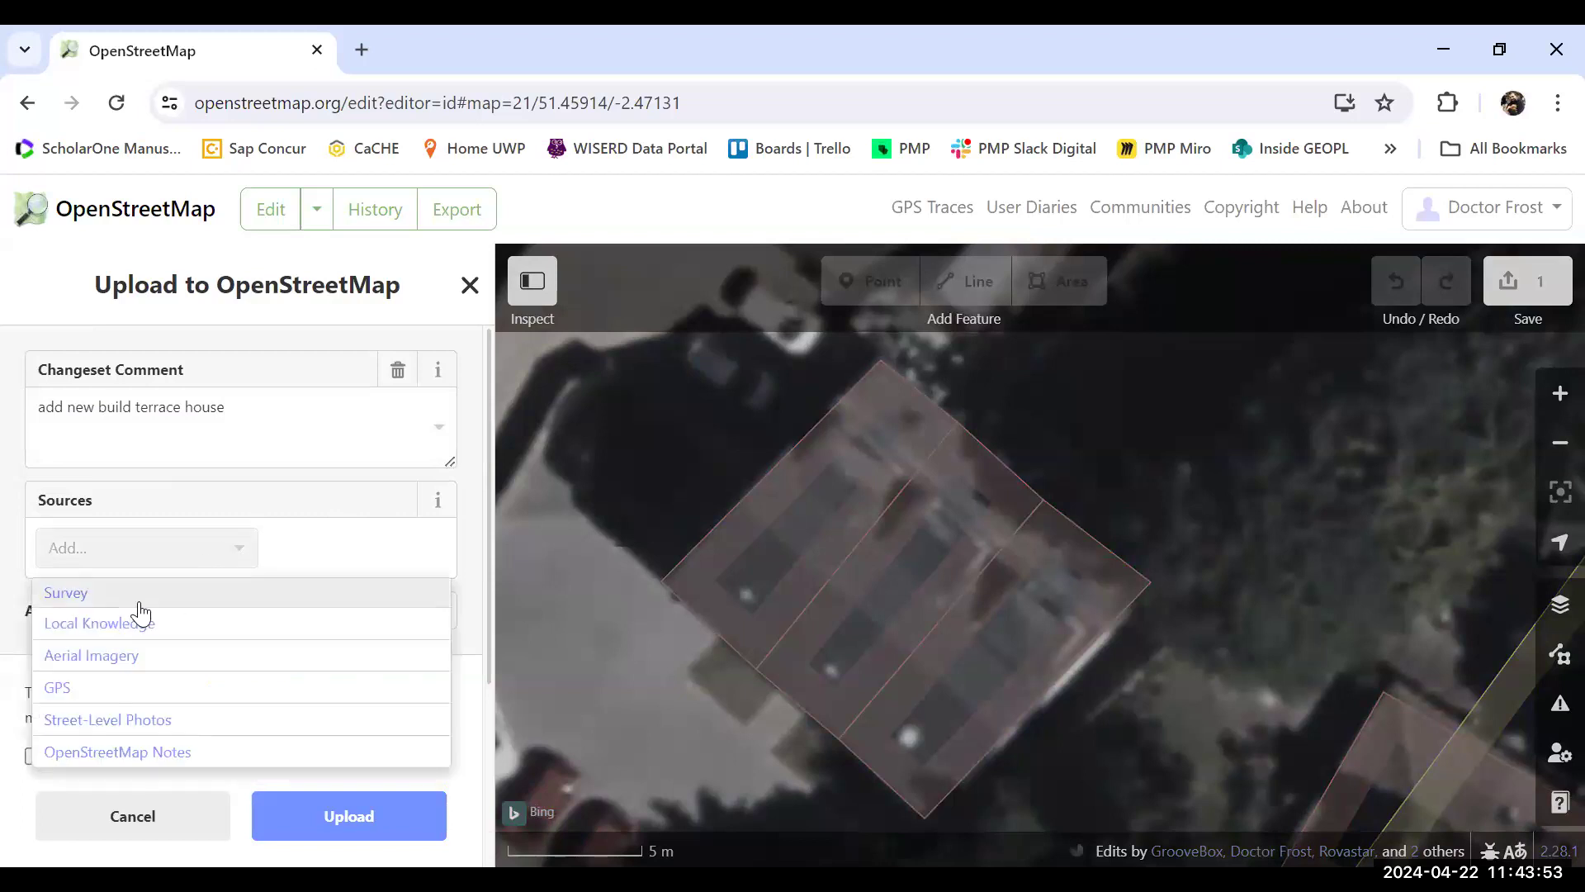
click(134, 621)
click(302, 825)
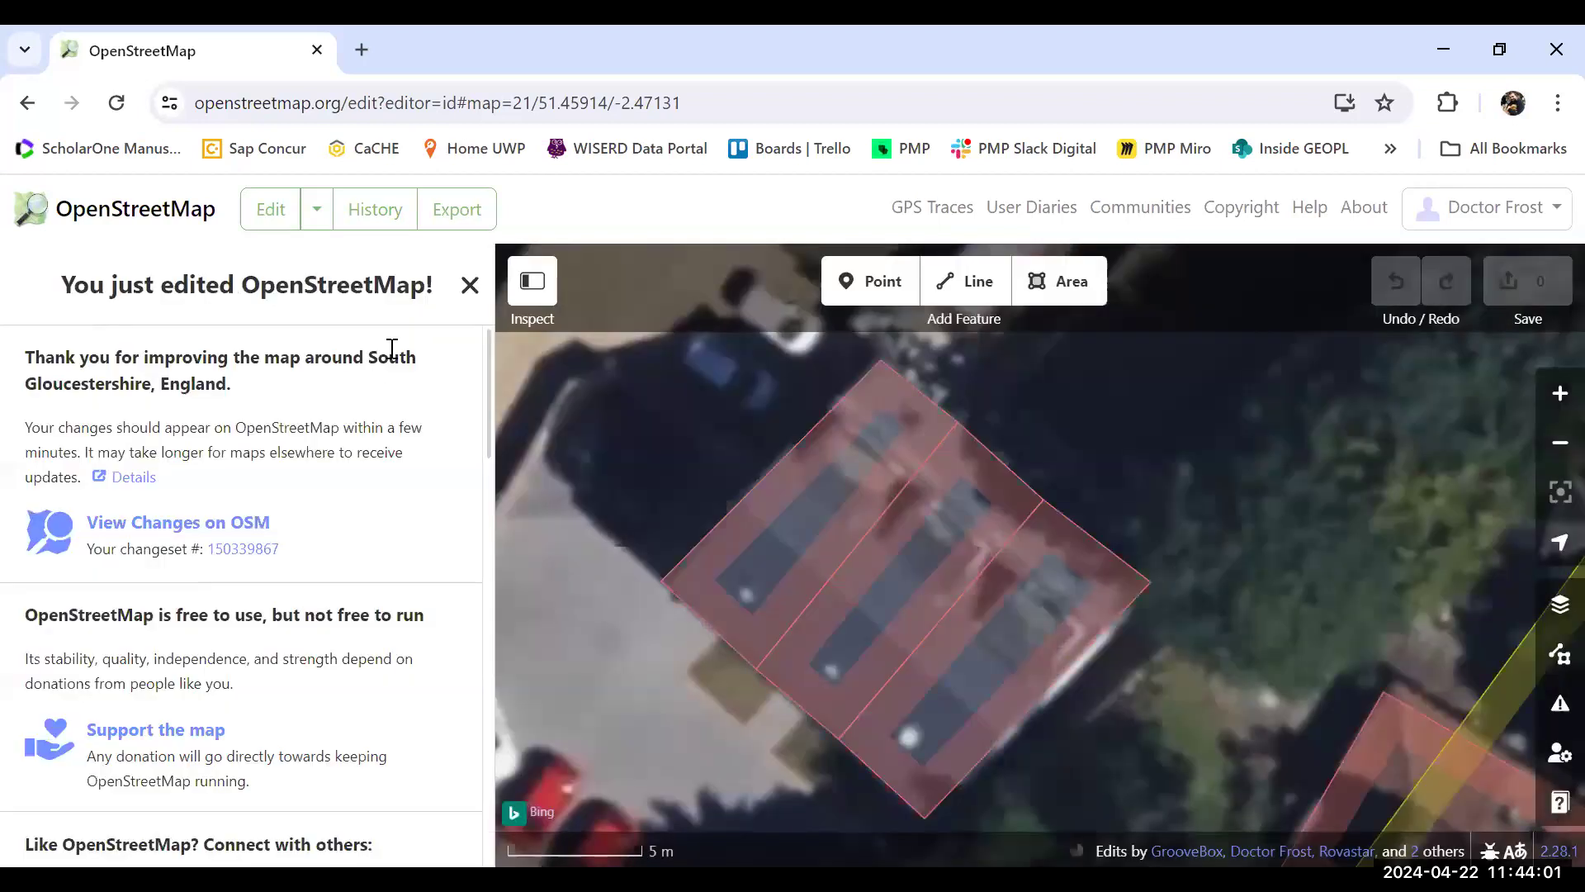
click(471, 284)
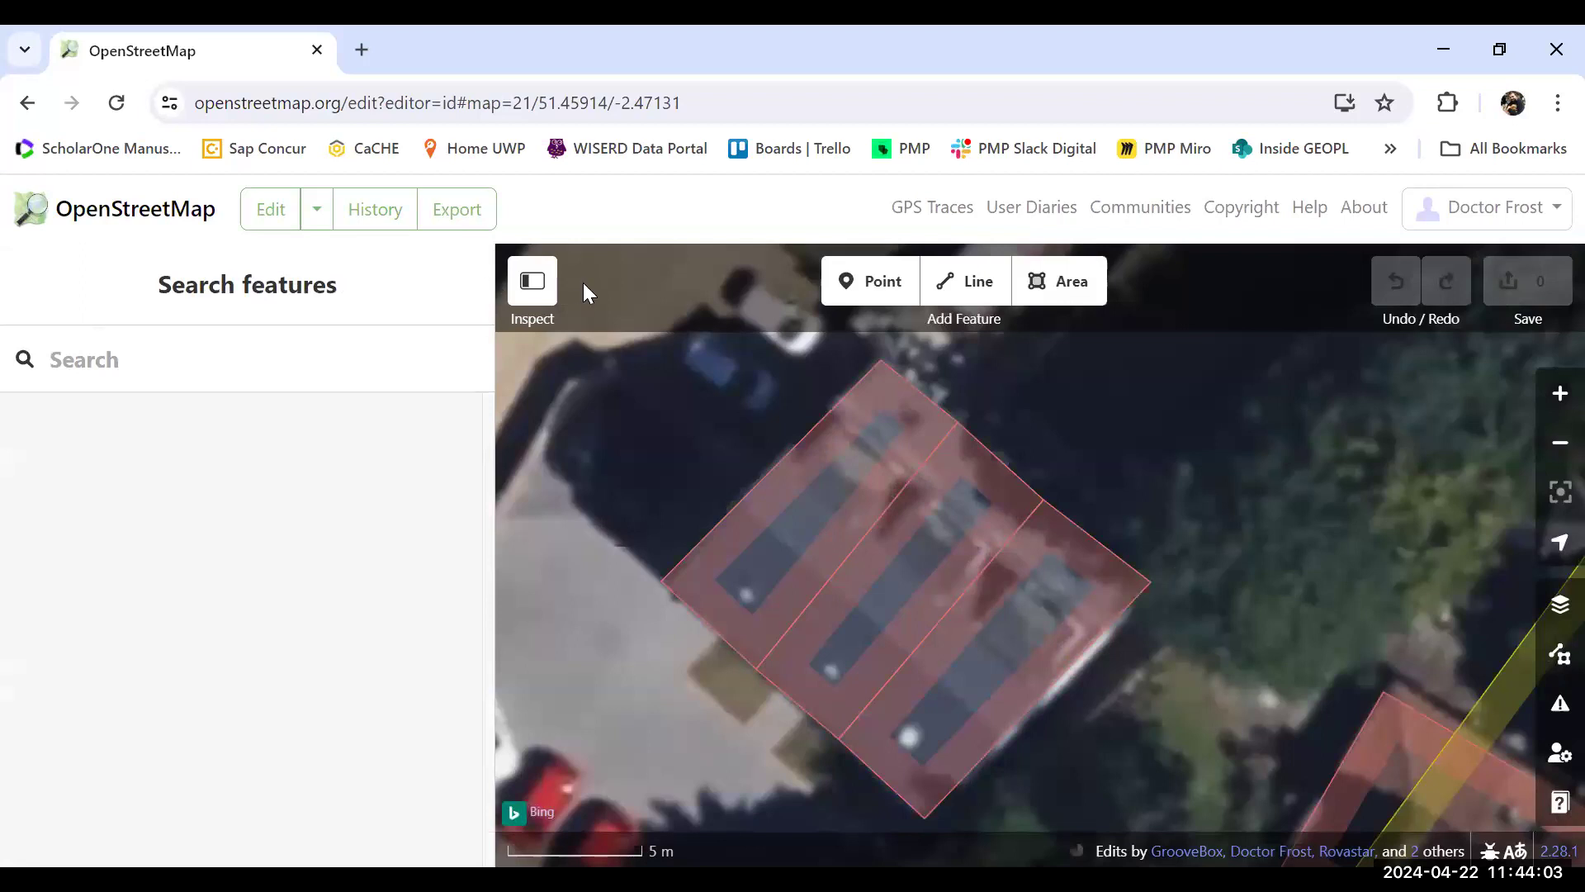
click(1558, 443)
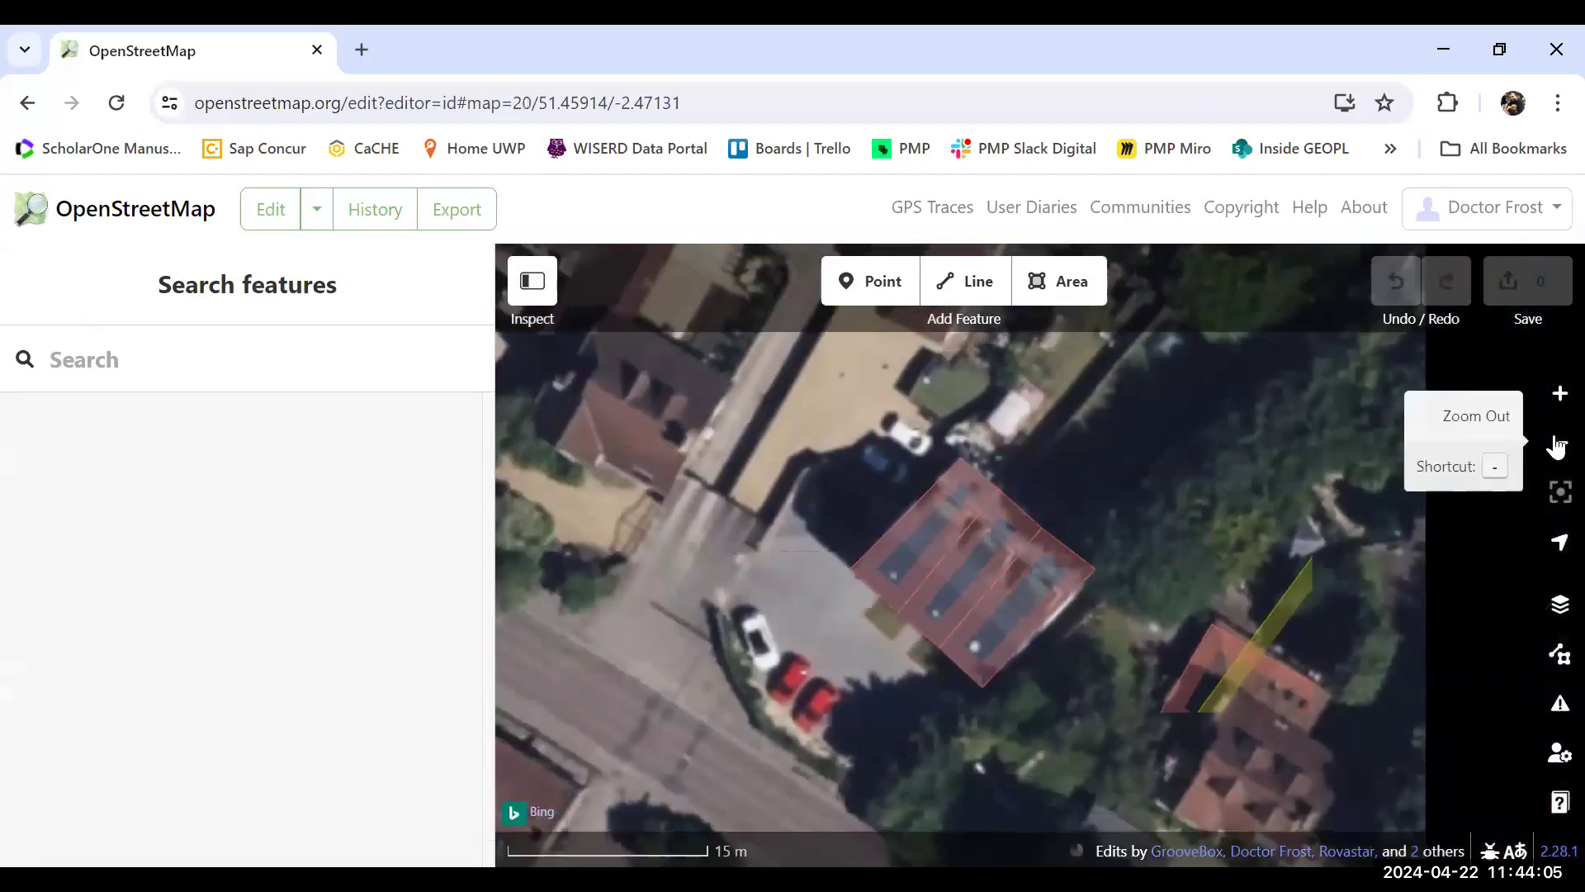